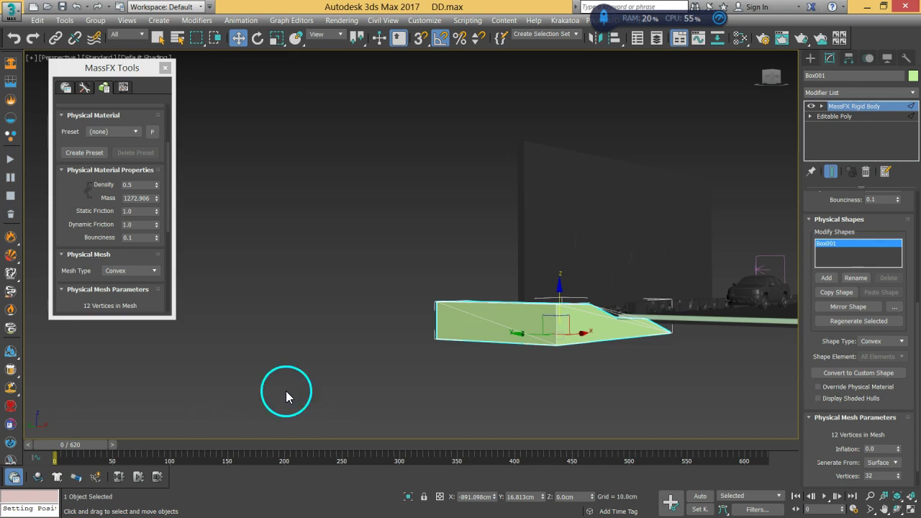
Run the MassFX simulation, pause it as the car nears the green ramp, and advance it by one frame.
left_click(138, 478)
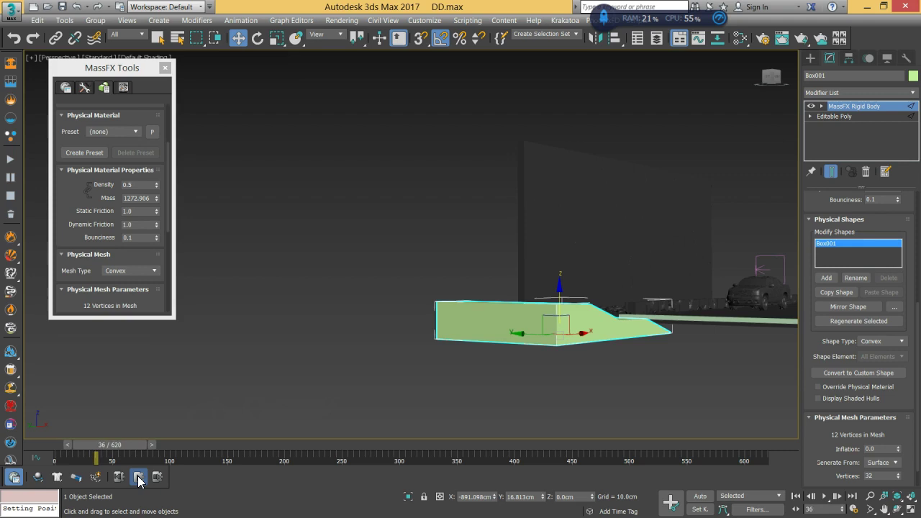
left_click(138, 478)
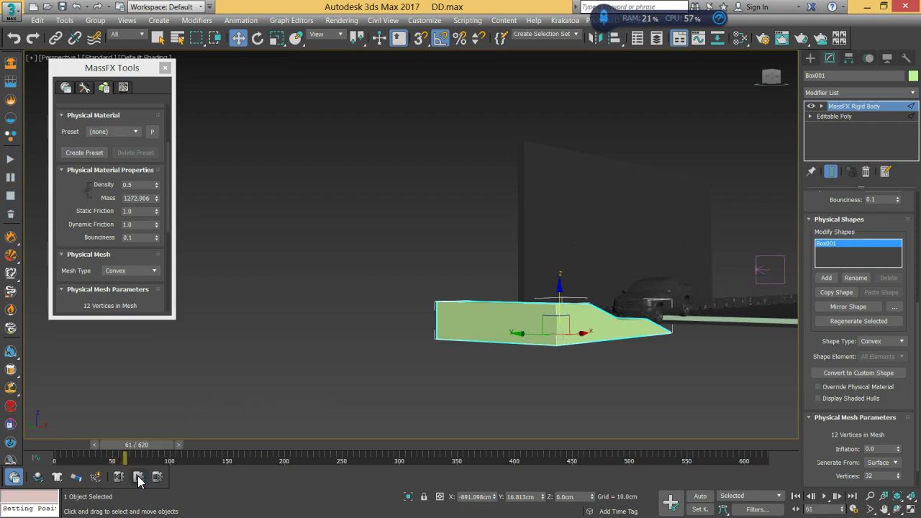
middle_click_drag(631, 240, 617, 267, "alt")
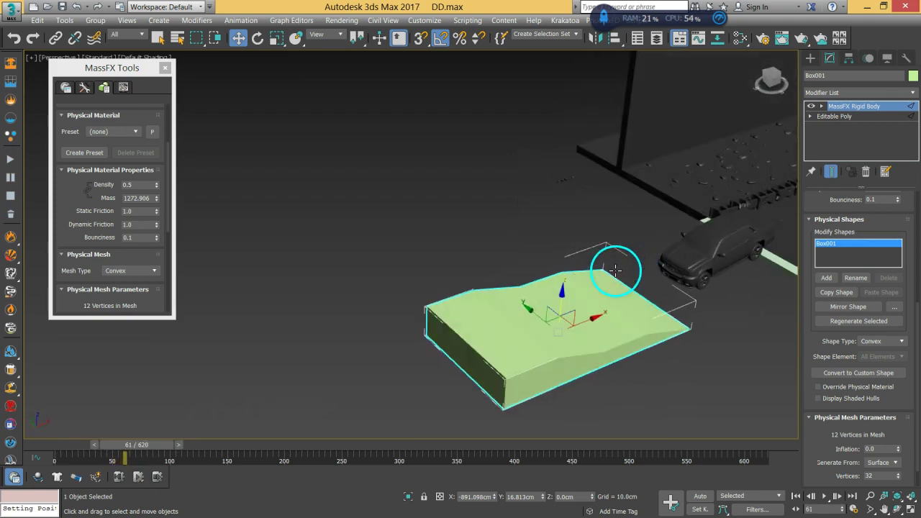
left_click(157, 478)
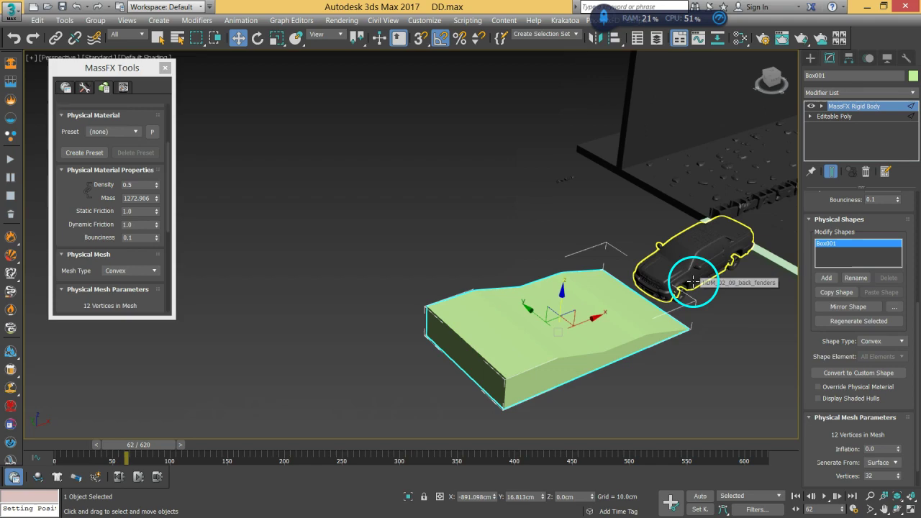
In the top view, move the ramp box sideways along Y to about 109.4 cm so only its edge meets the car's path.
key("t")
scroll(525, 264, "down", 6)
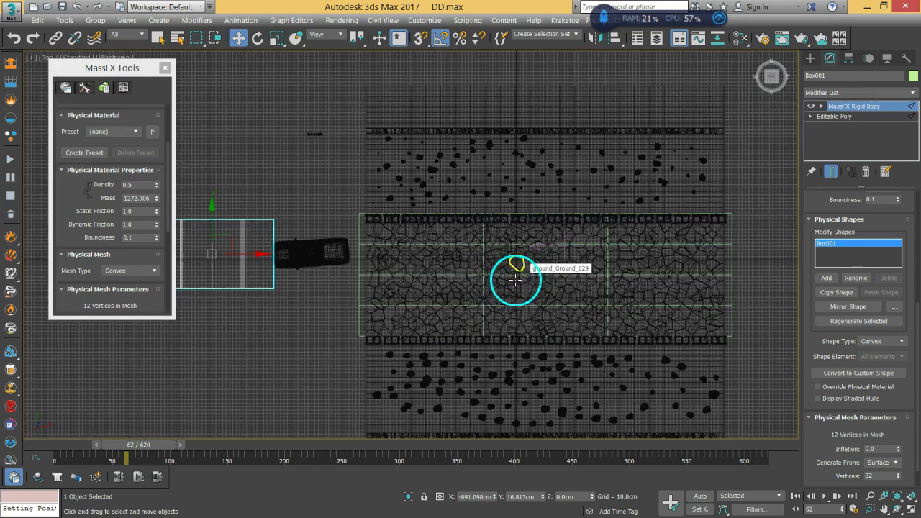
middle_click_drag(349, 308, 529, 278)
scroll(529, 279, "up", 1)
scroll(436, 257, "up", 3)
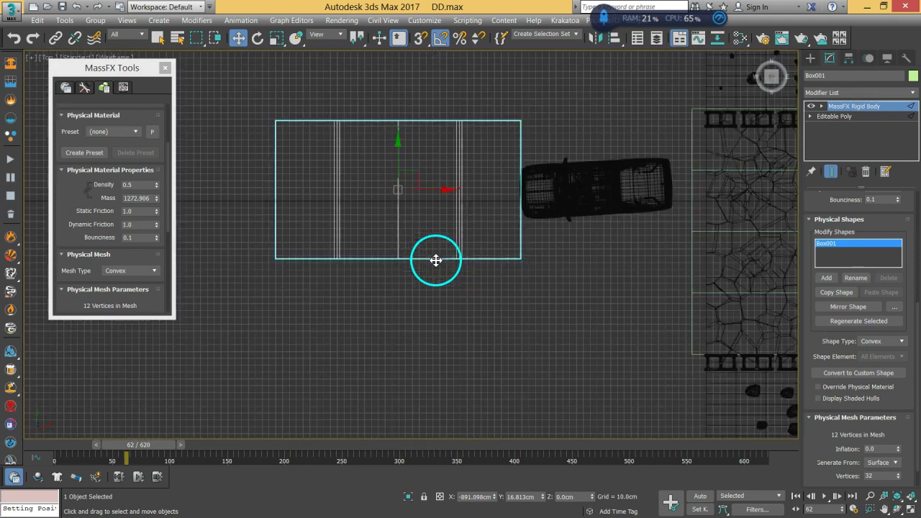
left_click_drag(396, 148, 395, 168)
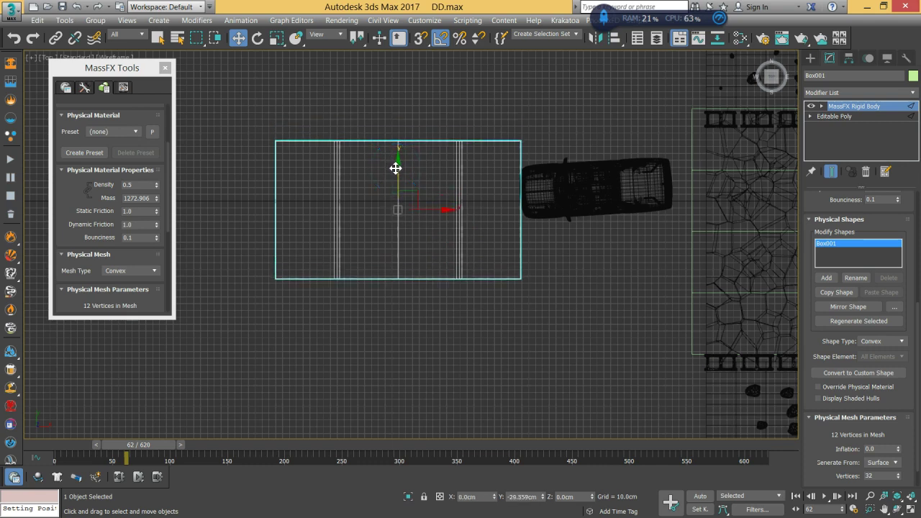
left_click_drag(395, 168, 401, 84)
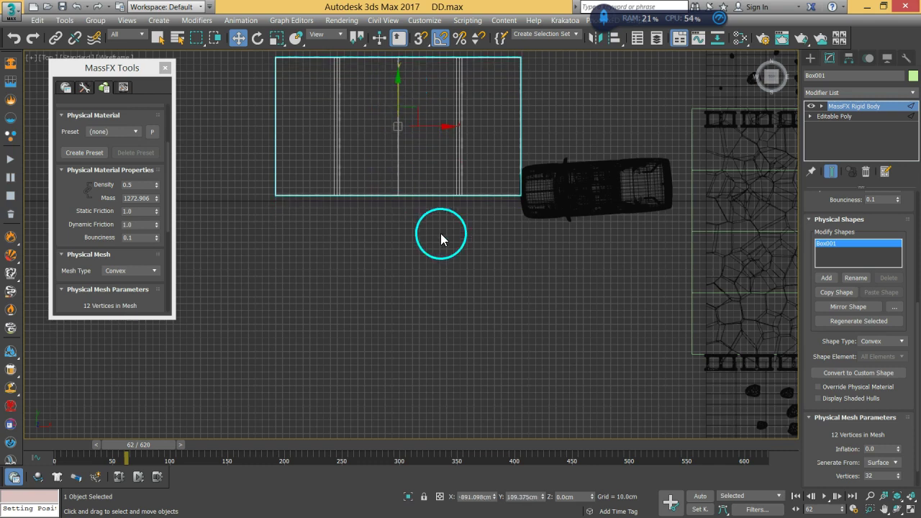
Replay the simulation in perspective to examine how the car hits the shifted ramp, and reset it to frame 0.
key("p")
mouse_move(528, 305)
middle_mouse_down("alt")
mouse_move(617, 310)
mouse_move(618, 288)
middle_mouse_up("alt")
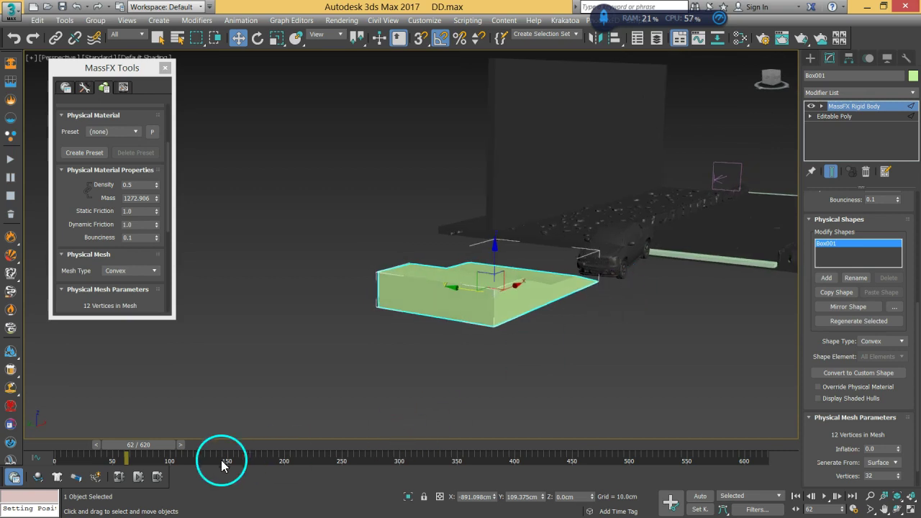
left_click(120, 476)
middle_click_drag(547, 305, 571, 277, "alt")
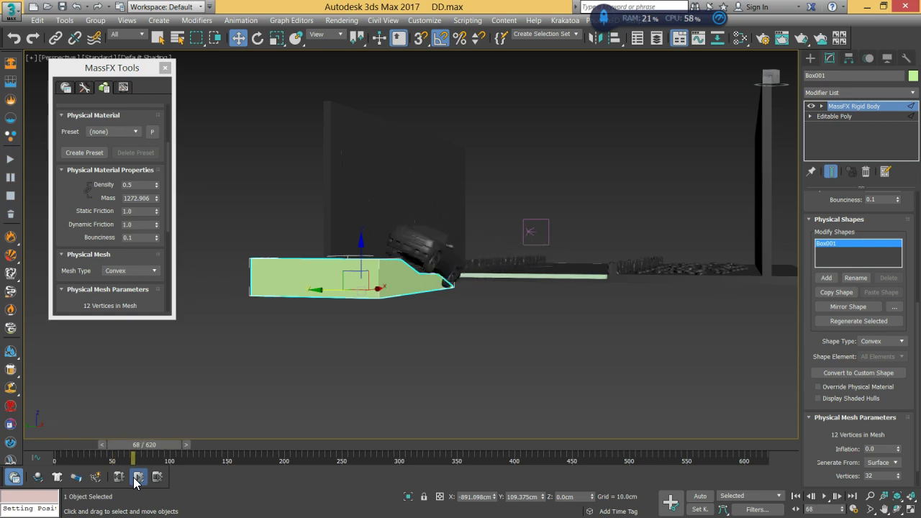
left_click(120, 478)
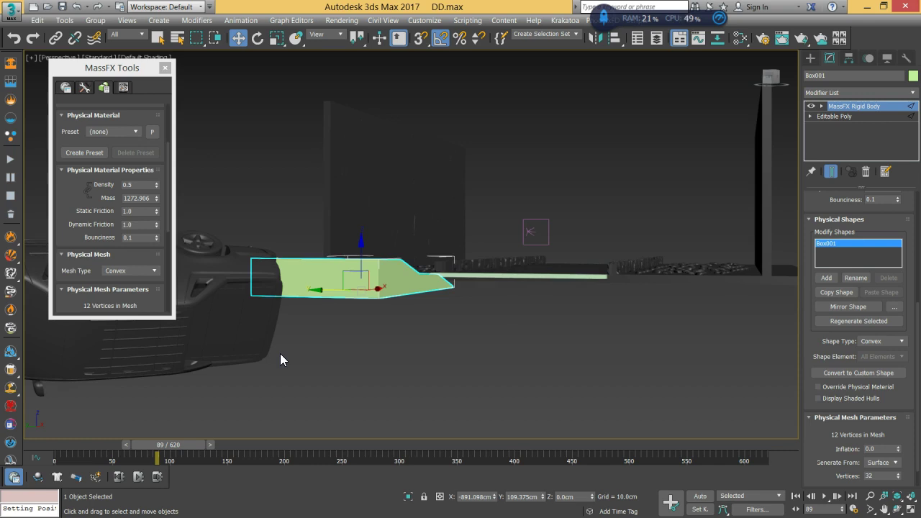
left_click(120, 477)
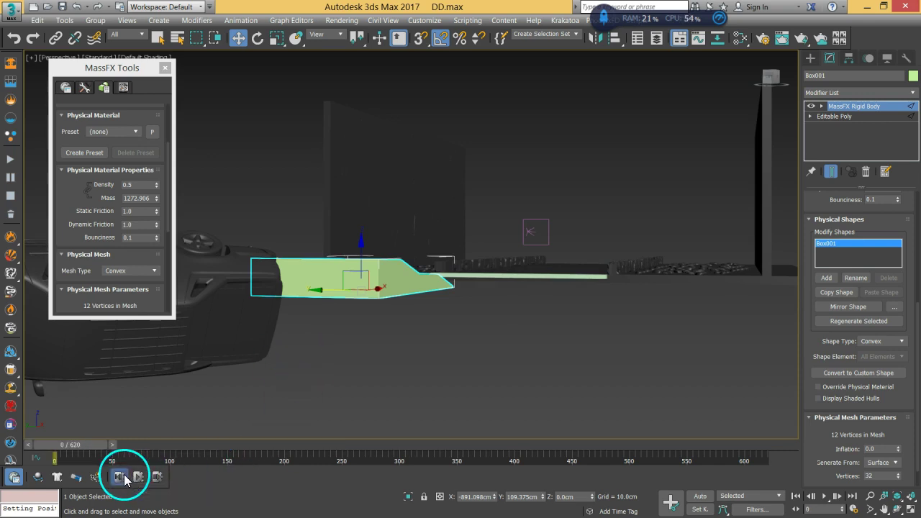
Run the simulation once more, pausing on the ramp impact to inspect the car's tilt from behind the ramp, and reset it.
left_click(137, 477)
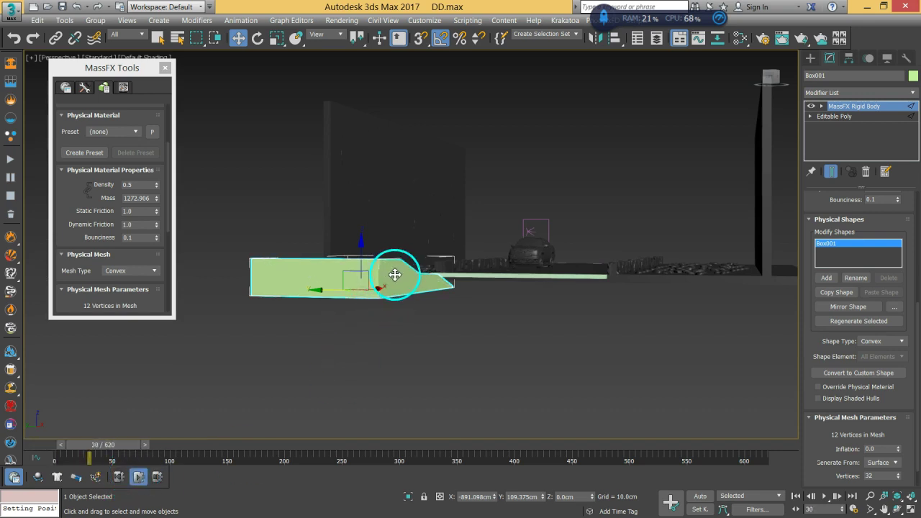
left_click(138, 477)
middle_click_drag(383, 435, 439, 329, "alt")
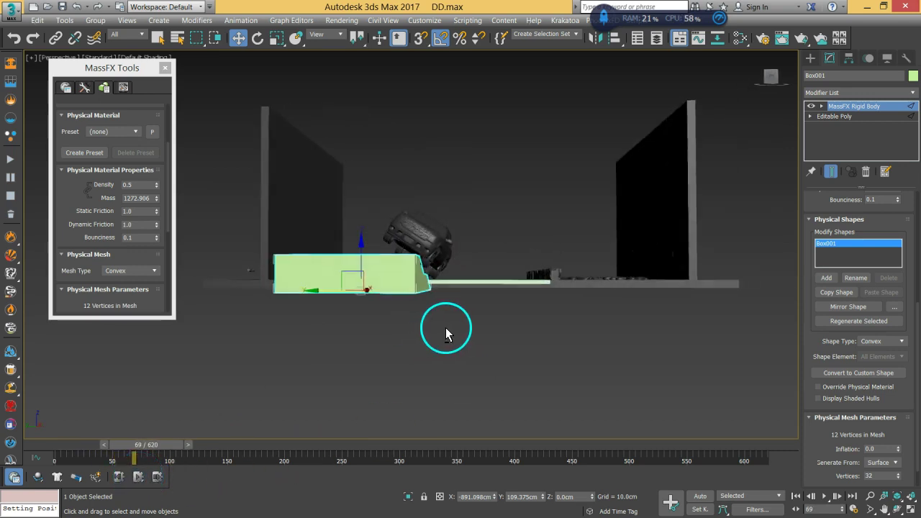
left_click(138, 479)
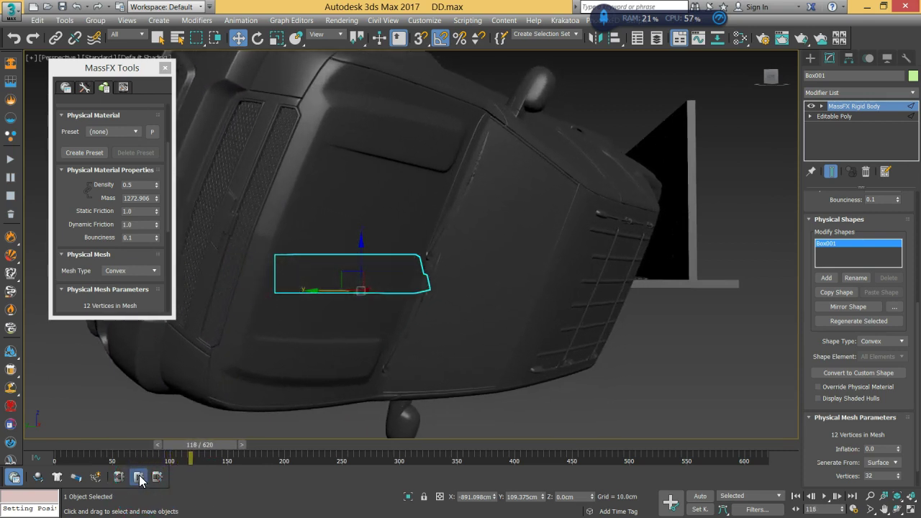
left_click(119, 478)
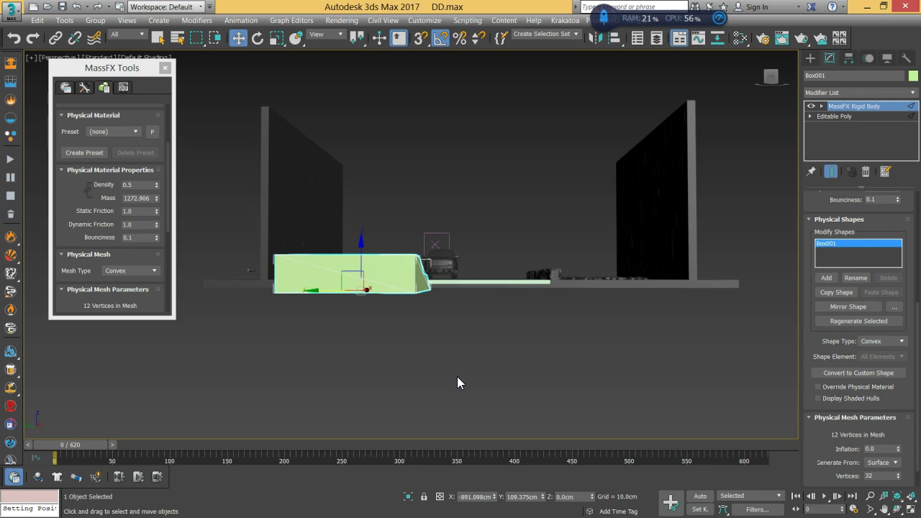
Unhide the objects of the ToyCar selection set and select the car body proxy box.
left_click(567, 37)
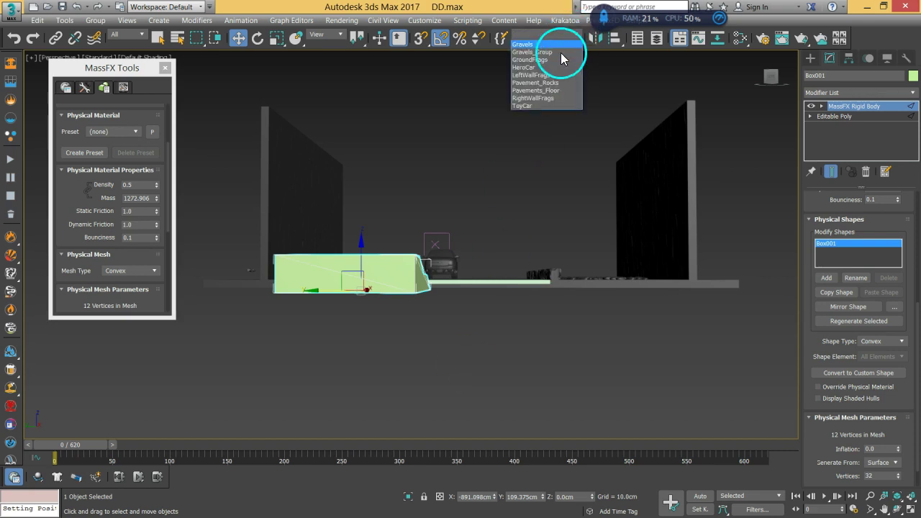
left_click(533, 106)
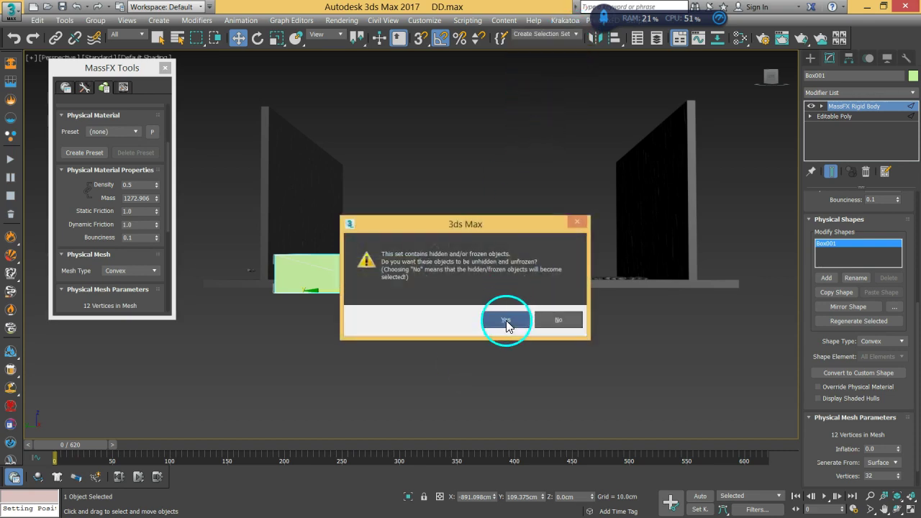
left_click(506, 319)
left_click(448, 261)
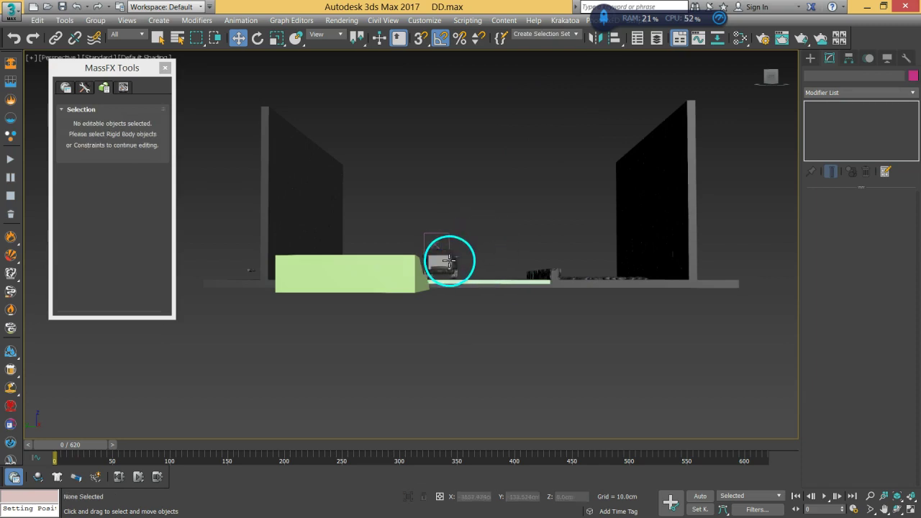
left_click(441, 261)
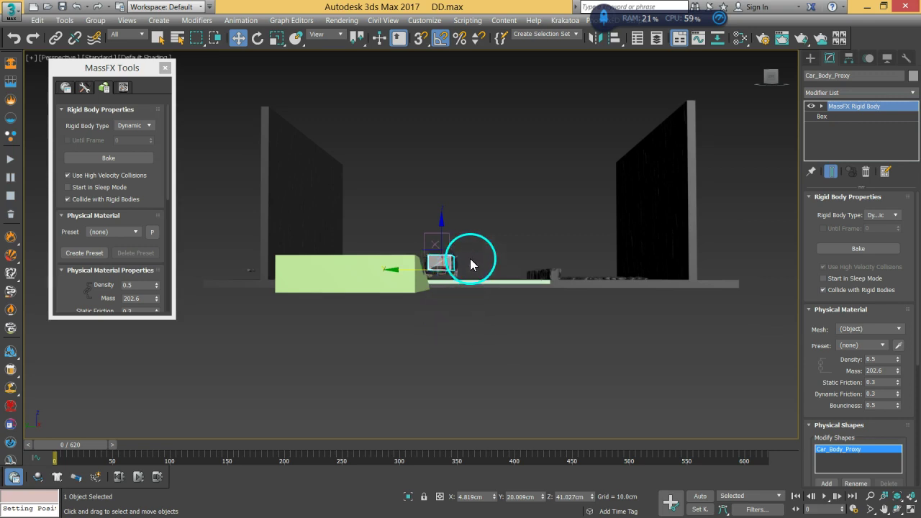
Set the car body proxy's static friction and dynamic friction to 0.75, and check its mesh parameters and applied forces.
middle_click_drag(475, 253, 452, 292, "alt")
scroll(440, 276, "up", 8)
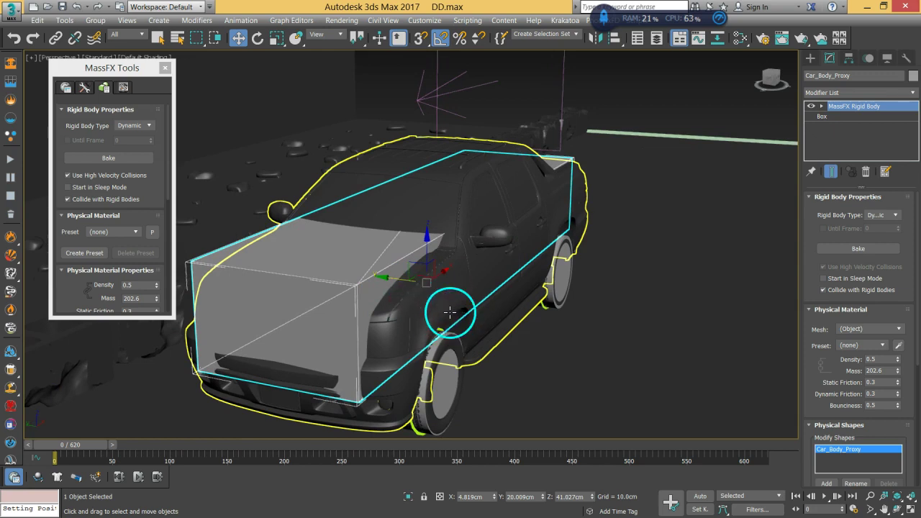
middle_click_drag(463, 269, 460, 301, "alt")
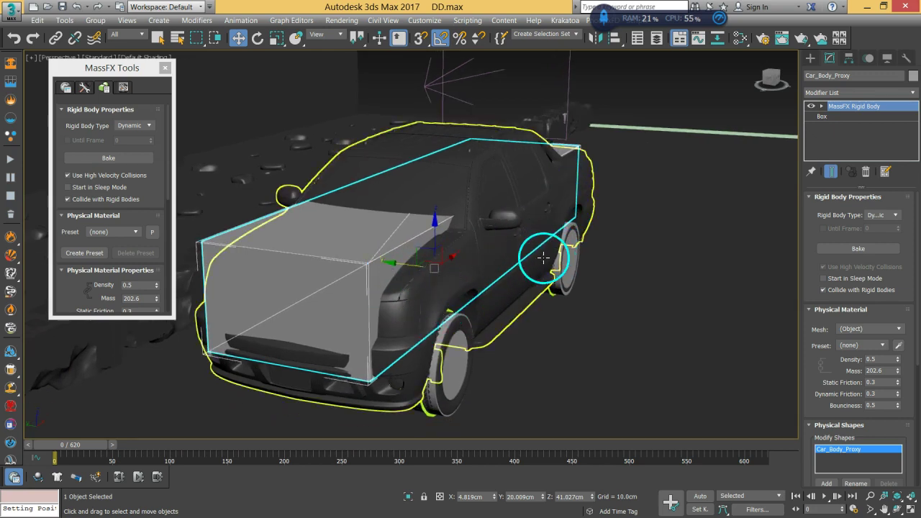
mouse_move(502, 274)
middle_mouse_down("alt")
mouse_move(509, 281)
mouse_move(524, 272)
mouse_move(520, 277)
middle_mouse_up("alt")
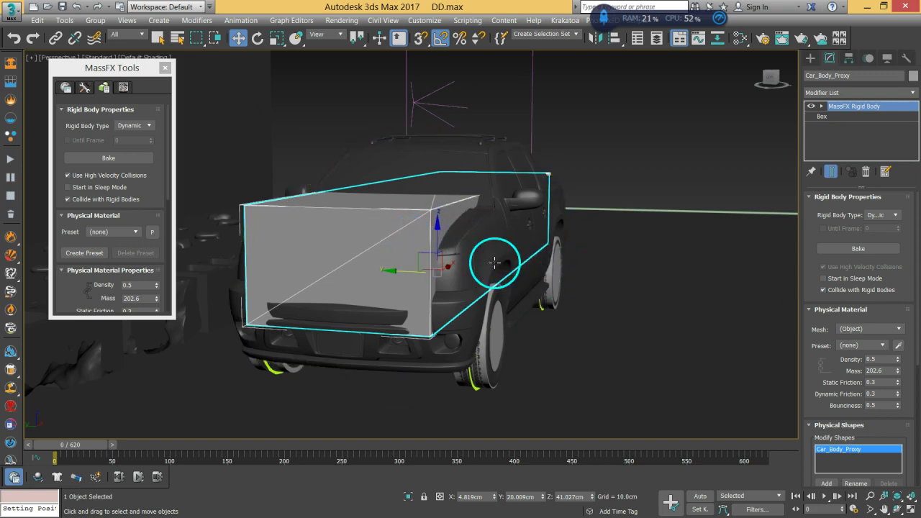
middle_click_drag(483, 232, 497, 213)
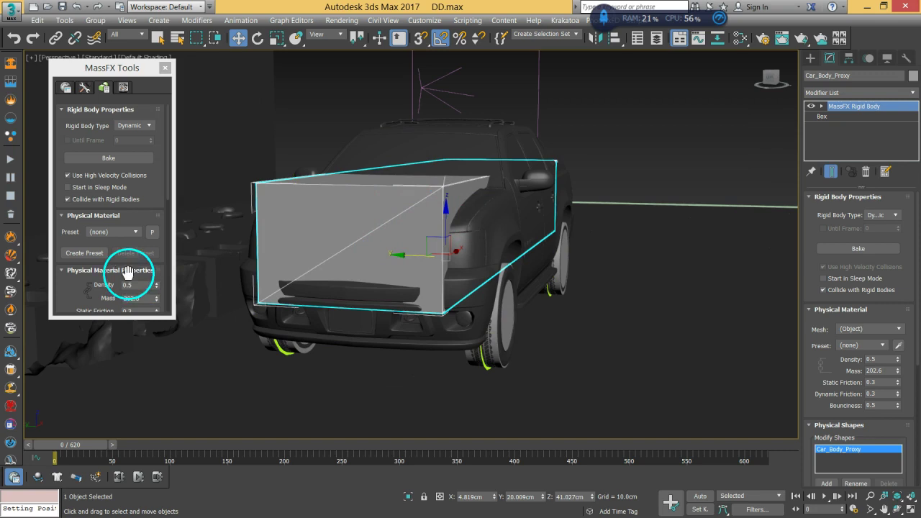
left_click_drag(61, 293, 86, 206)
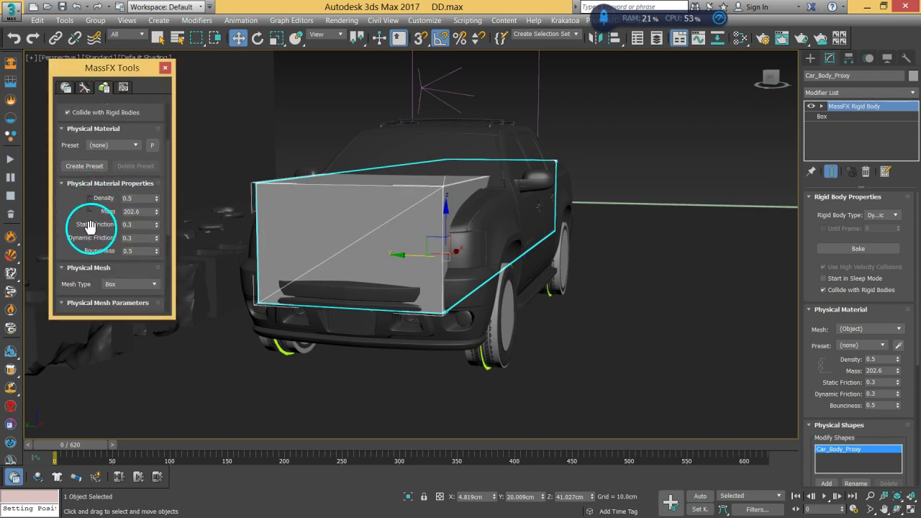
left_click(135, 225)
left_click_drag(82, 258, 106, 87)
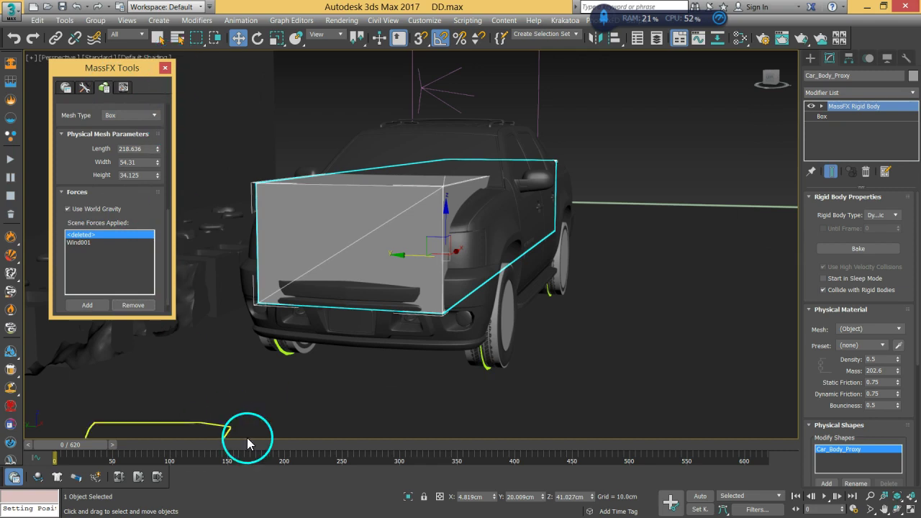
Select the ToyCar selection set again and hide its objects.
left_click(577, 35)
left_click(530, 105)
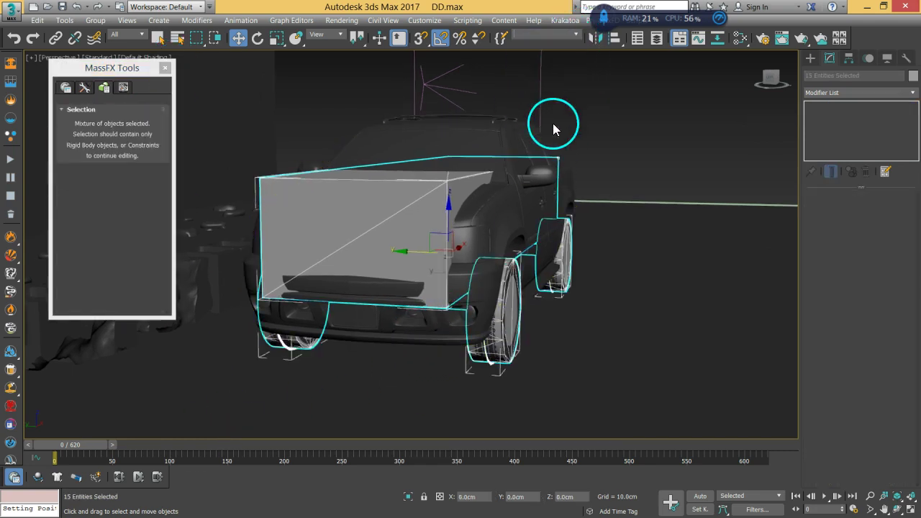
right_click(586, 126)
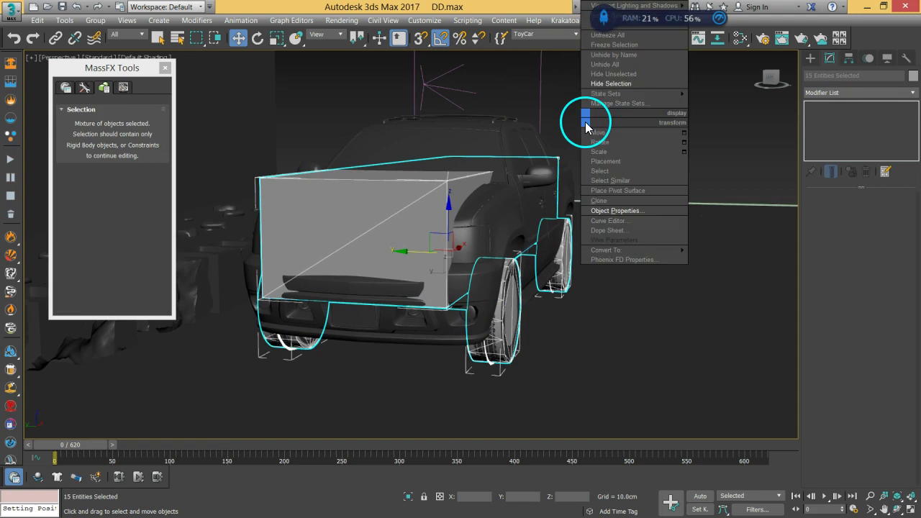
left_click(609, 83)
scroll(497, 237, "down", 8)
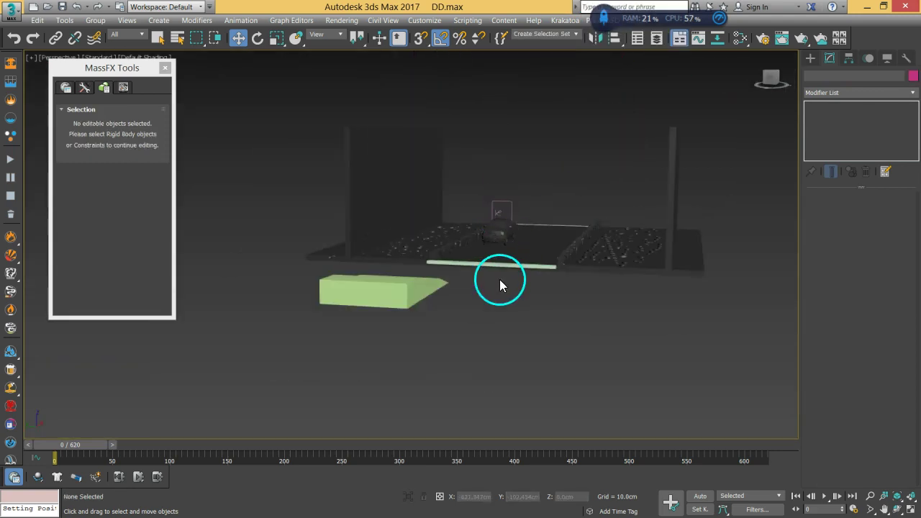
Run the simulation with the higher body friction to examine the car's roll over the ramp, and reset it.
middle_click_drag(530, 285, 531, 280, "alt")
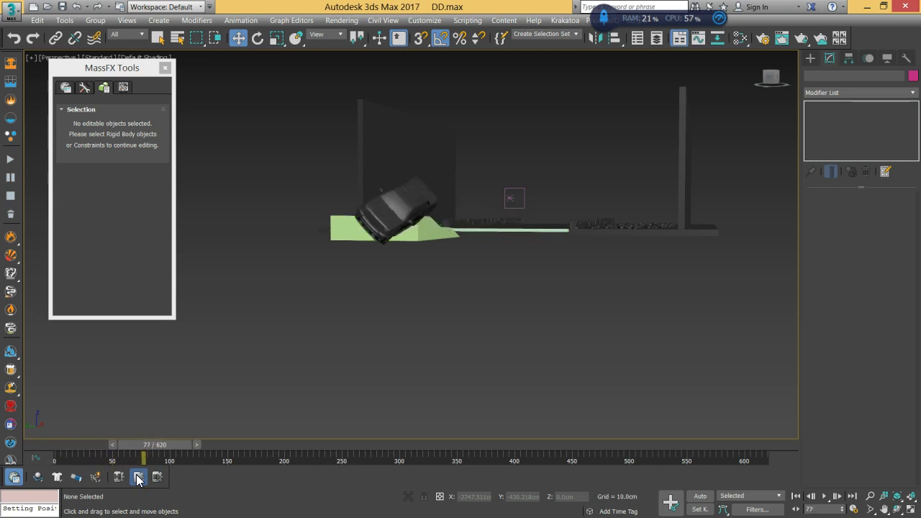
left_click(120, 477)
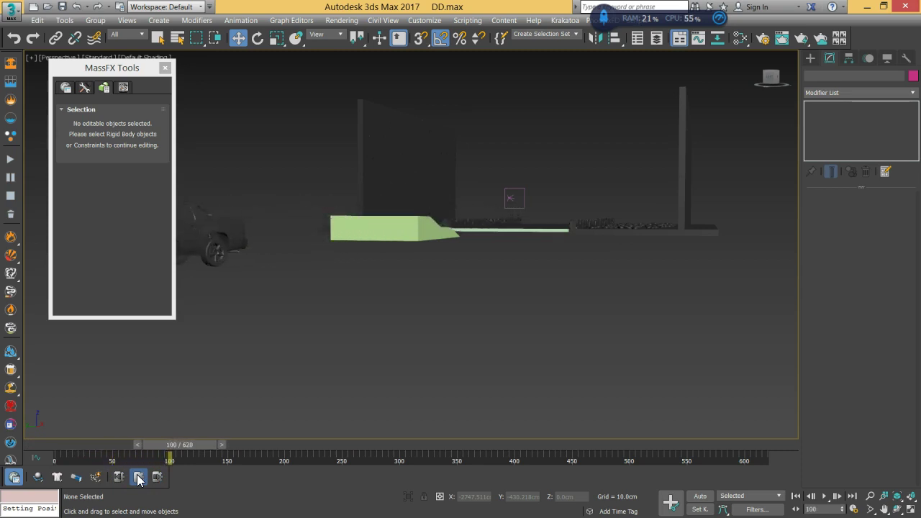
left_click(120, 477)
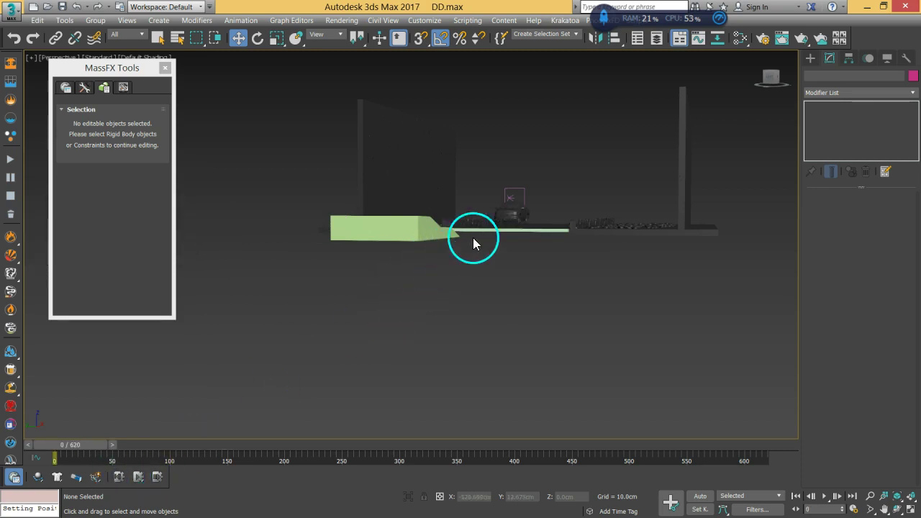
Open the wind force's Strength animation in the track view and frame its keys horizontally.
left_click(185, 477)
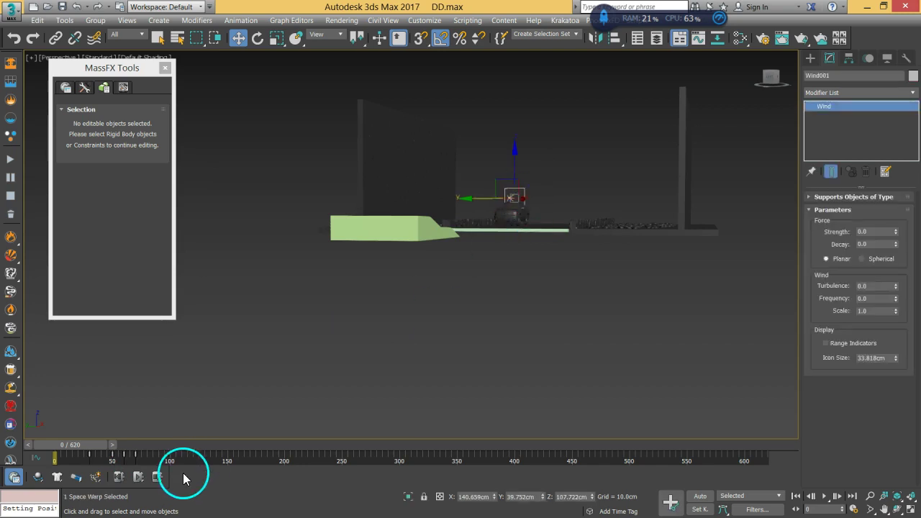
right_click(887, 231)
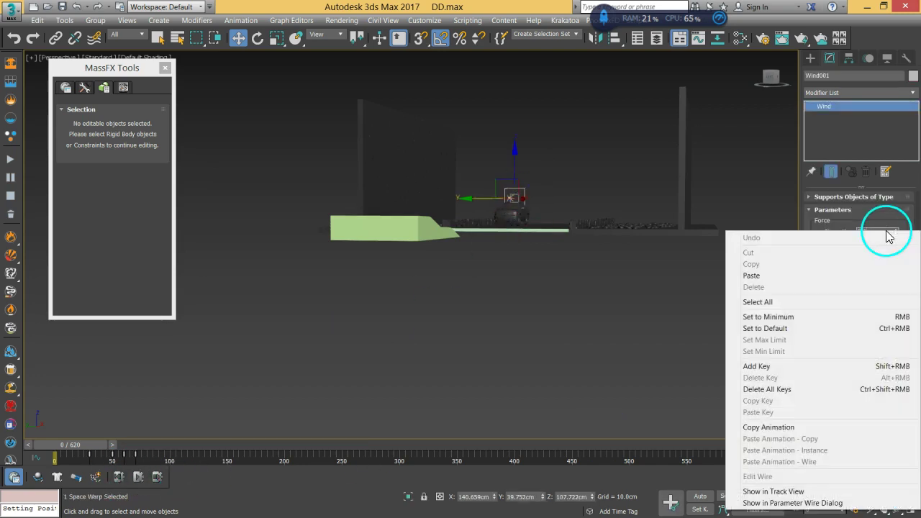
left_click(837, 493)
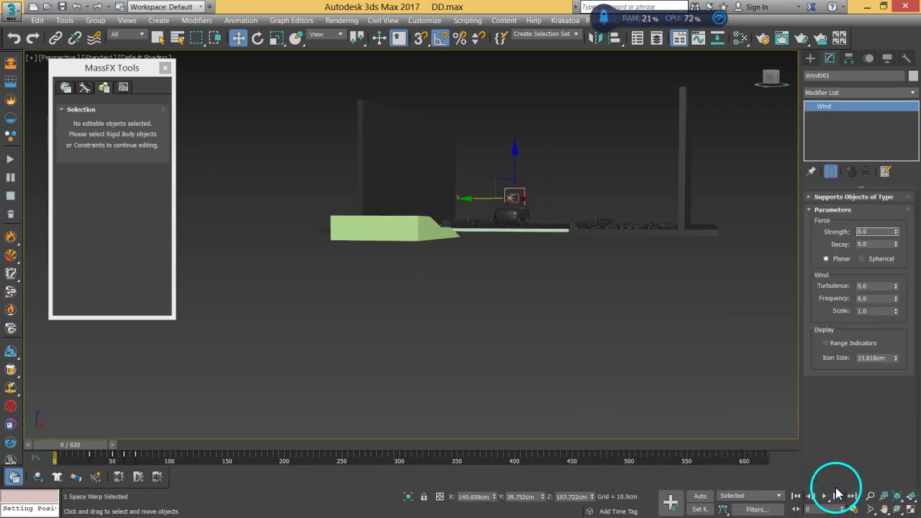
left_click_drag(793, 239, 904, 406)
left_click(679, 398)
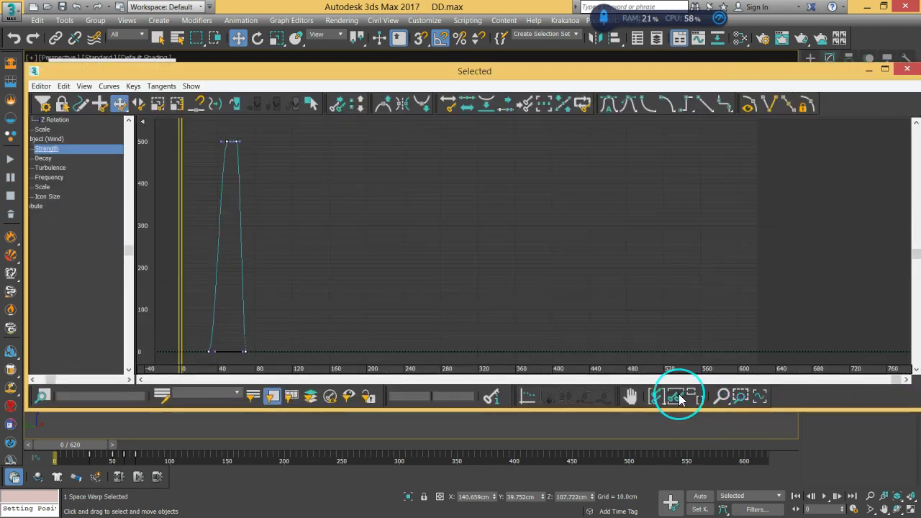
left_click(655, 397)
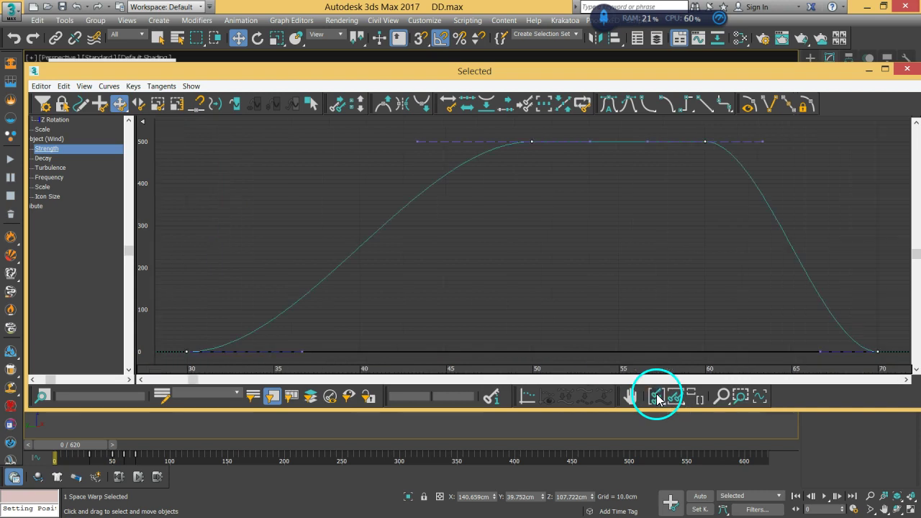
Give the wind Strength keys at frames 30 and 50 linear tangents.
left_click(180, 345)
left_click_drag(171, 349, 203, 357)
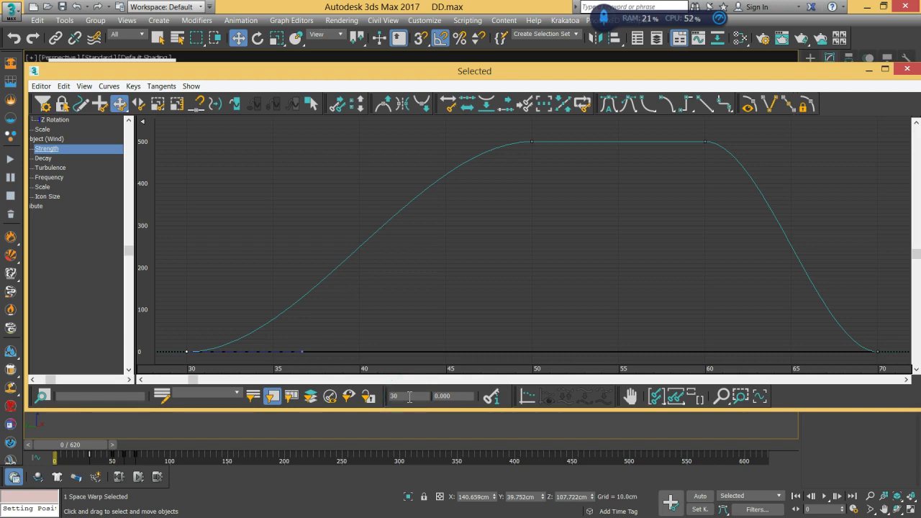
left_click_drag(526, 191, 567, 168)
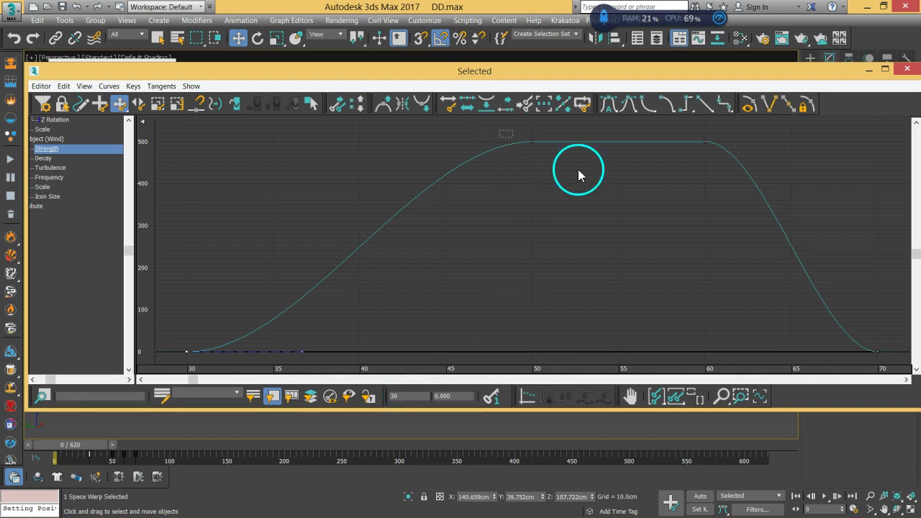
left_click_drag(204, 364, 232, 366)
left_click(419, 396)
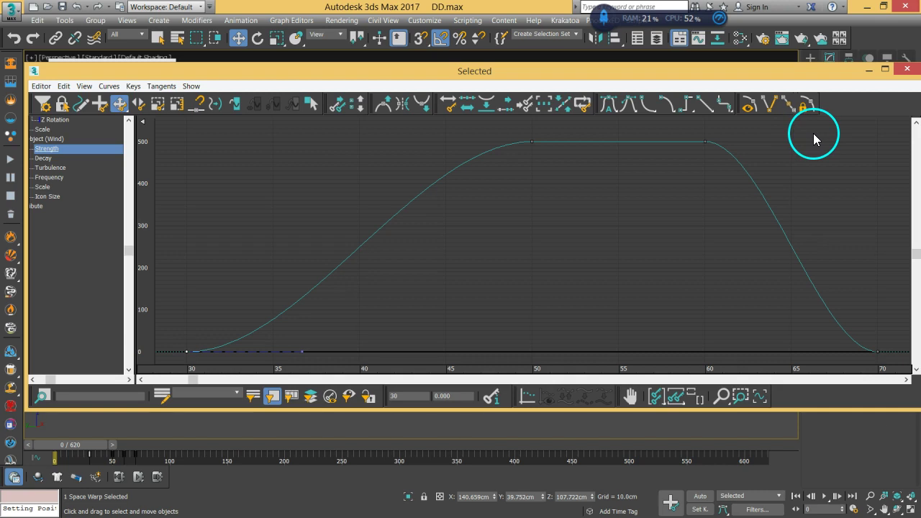
left_click_drag(553, 130, 178, 369)
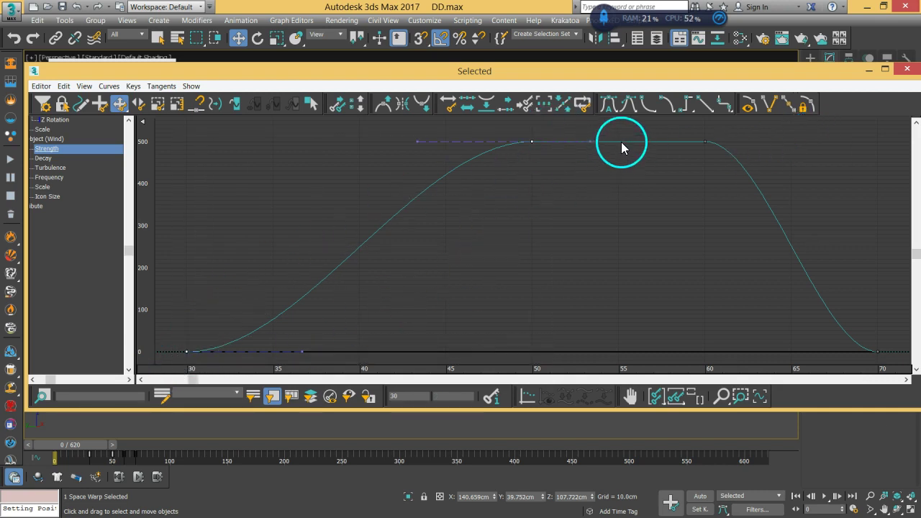
left_click(705, 104)
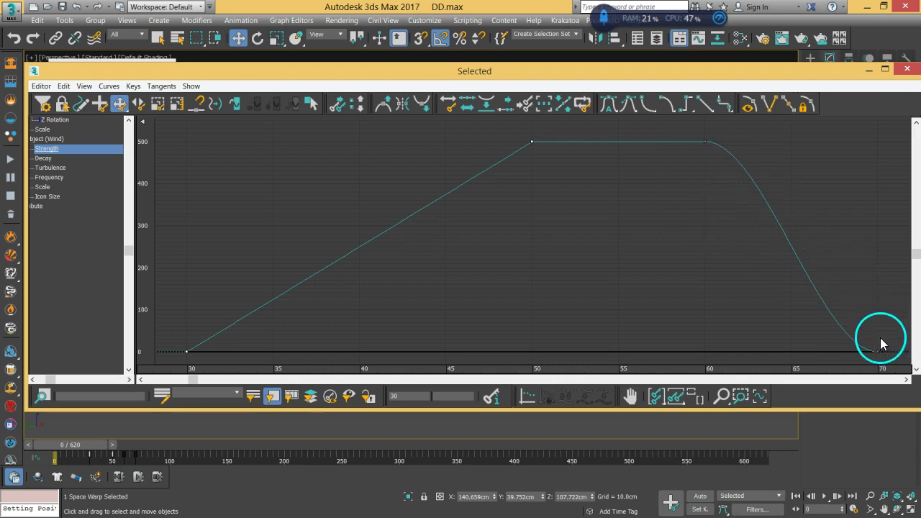
Set the value of the wind Strength key at frame 50 to 800.
left_click(569, 254)
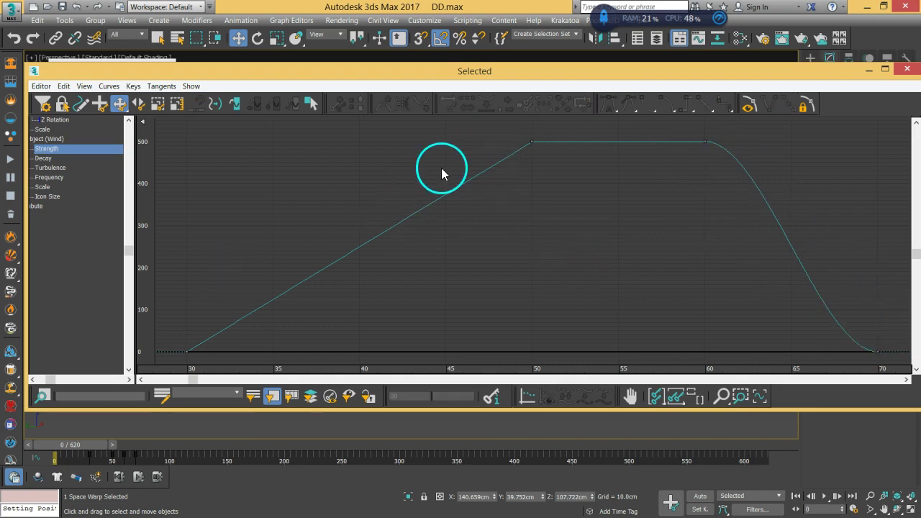
left_click(532, 142)
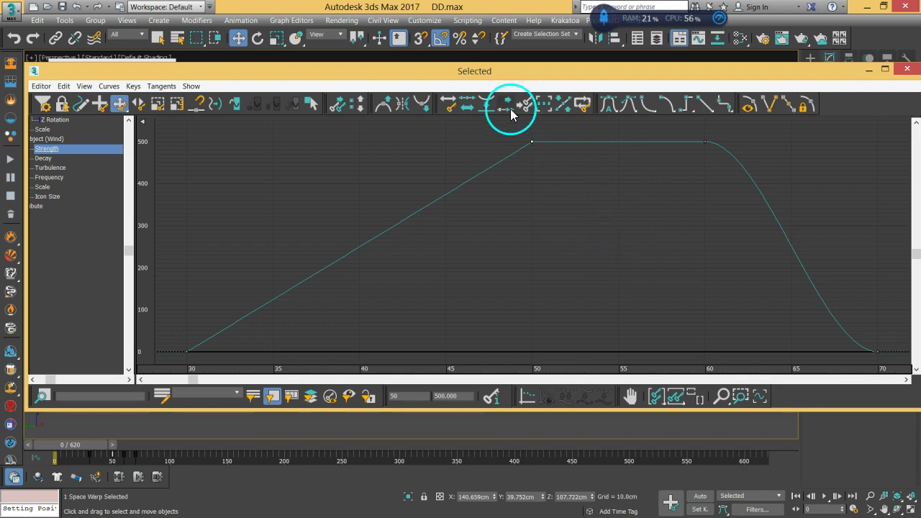
left_click_drag(200, 326, 172, 376)
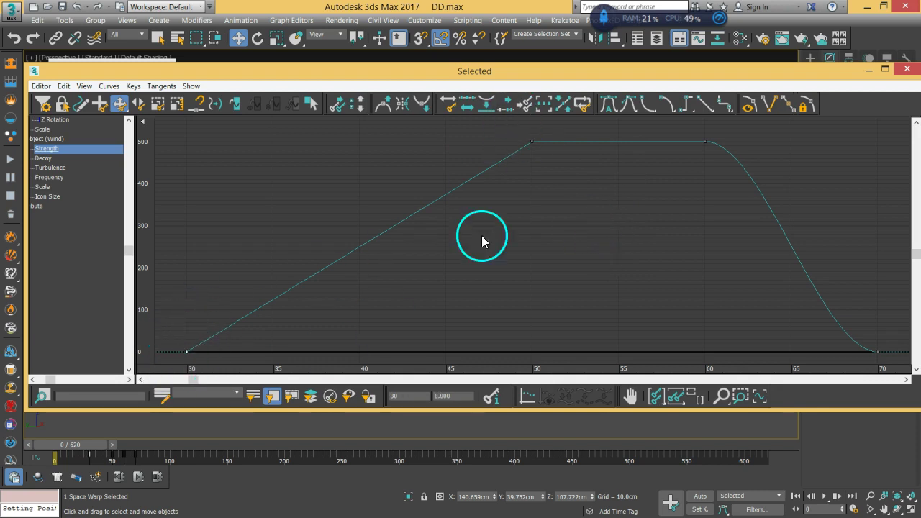
left_click_drag(514, 131, 613, 210)
left_click(434, 395)
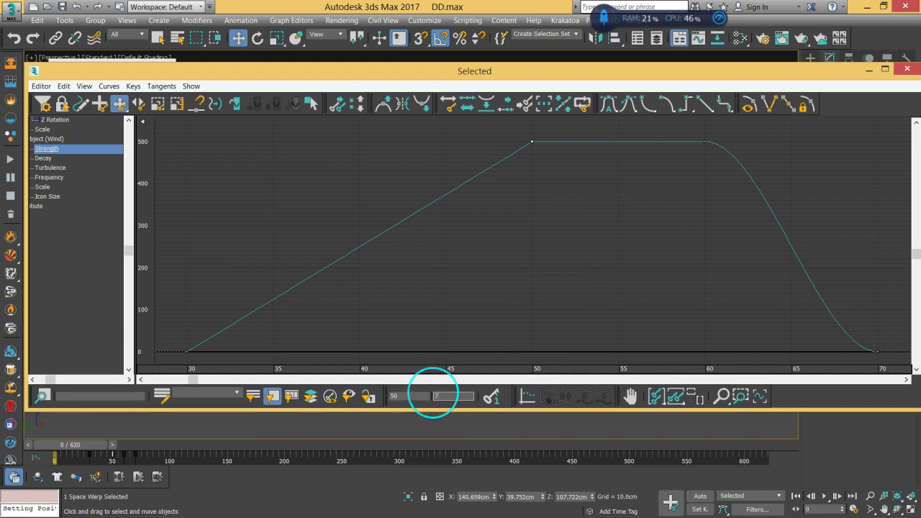
type("800")
key("Return")
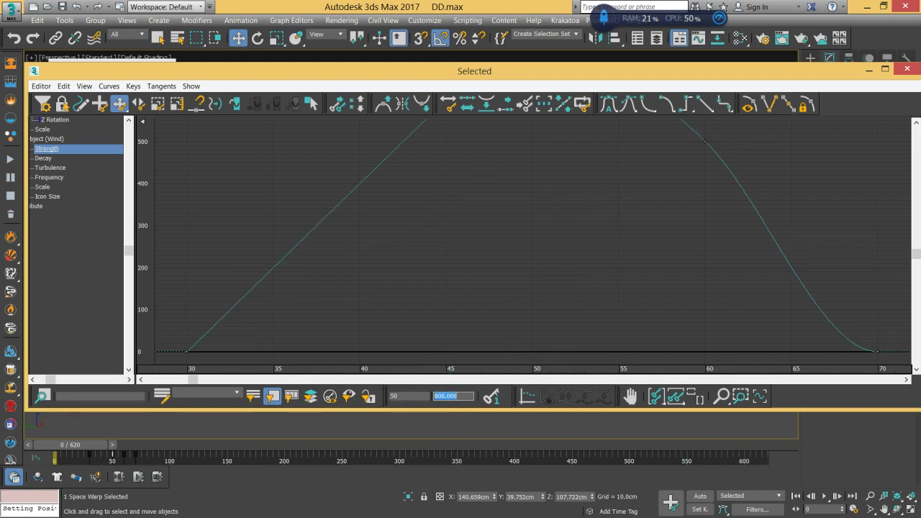
Give the wind Strength key at frame 60 linear tangents and close the curve editor.
middle_click_drag(588, 205, 497, 301)
left_click(611, 257)
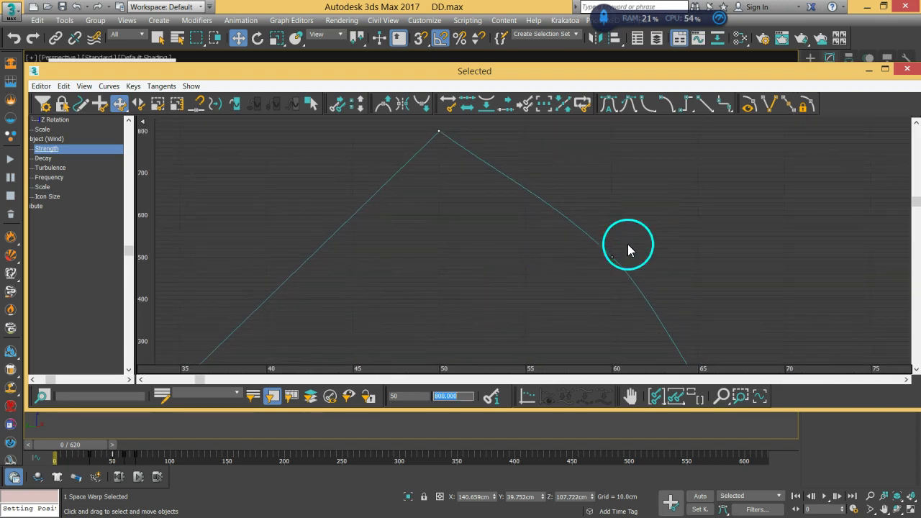
left_click(706, 107)
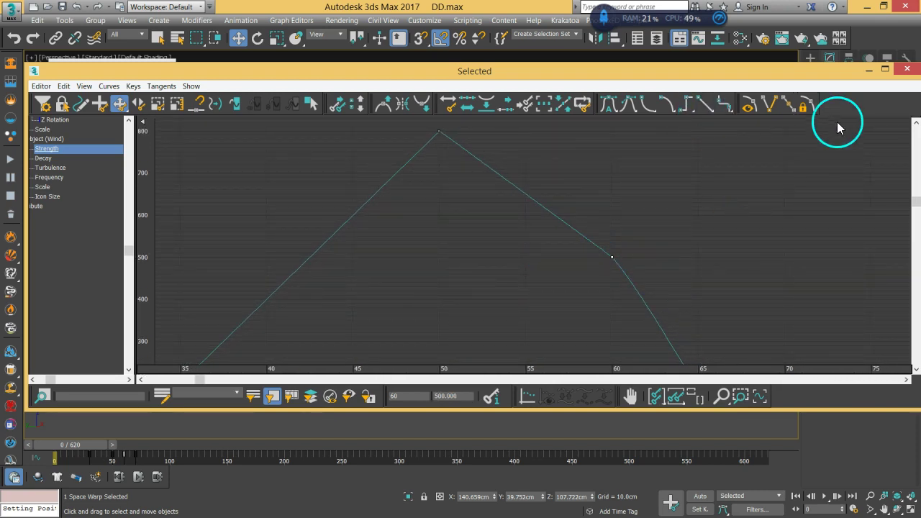
left_click(905, 68)
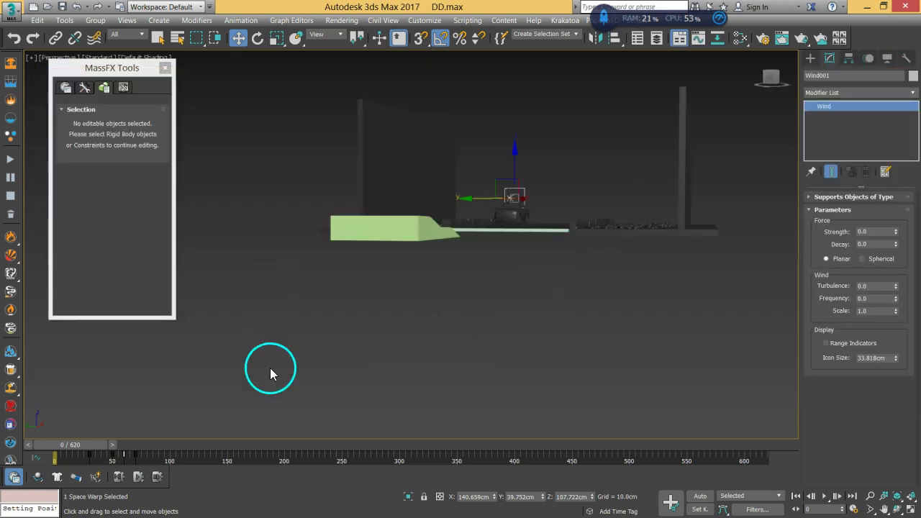
Run the simulation with the stronger wind to examine the car's flip off the ramp, and reset it.
left_click(139, 478)
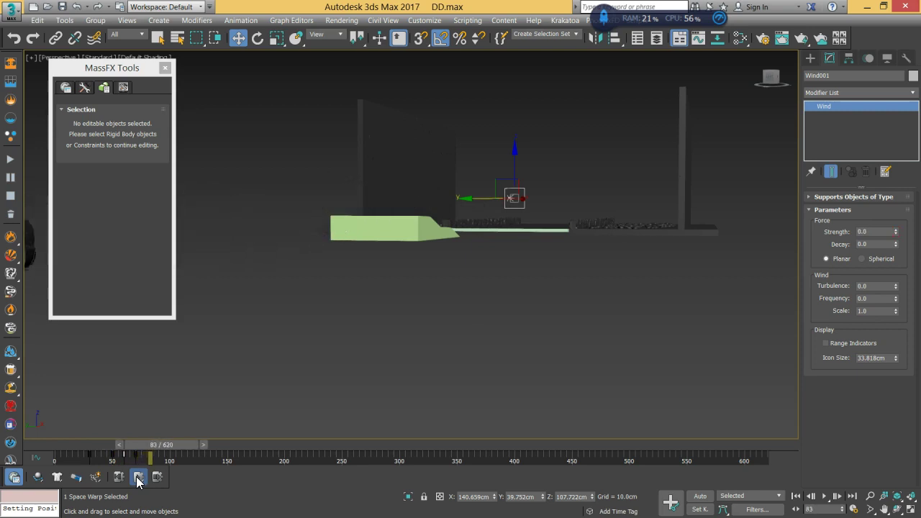
left_click(119, 477)
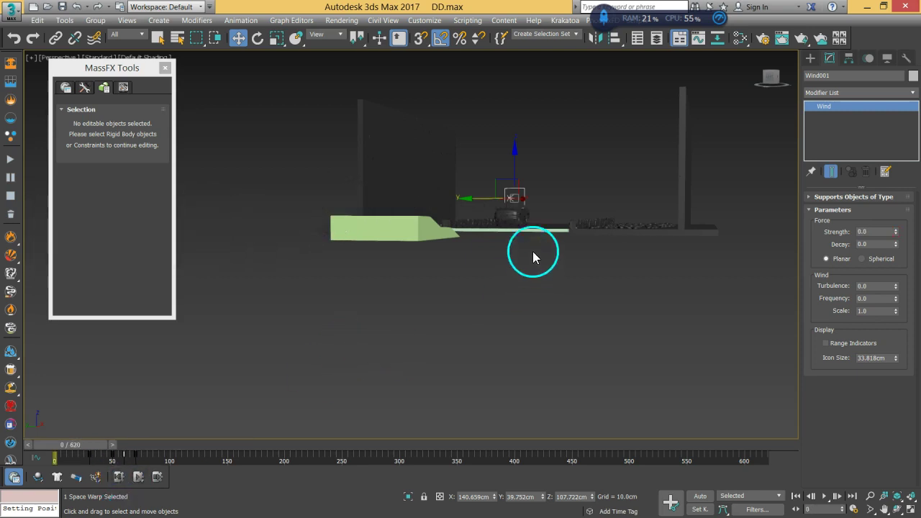
Unhide the objects of the ToyCar selection set, select the car body proxy box and bring up its physical material properties.
left_click(576, 34)
left_click(529, 103)
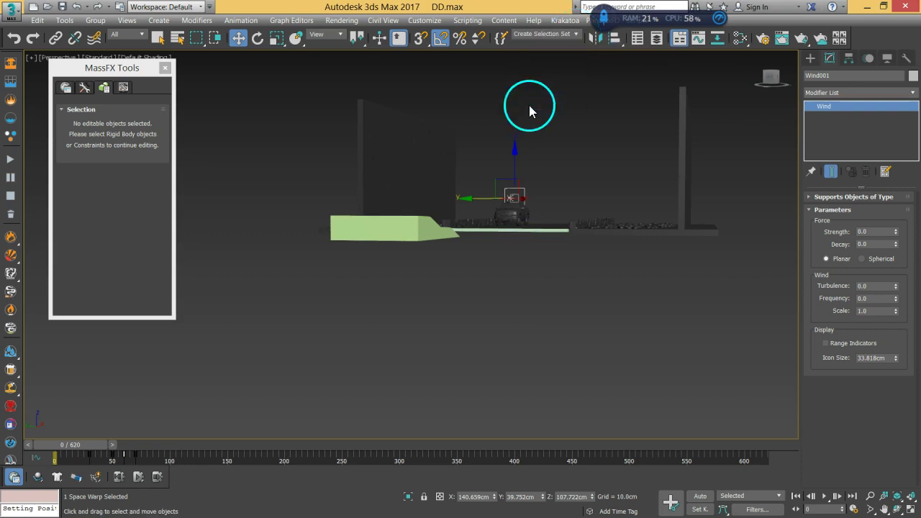
left_click(494, 318)
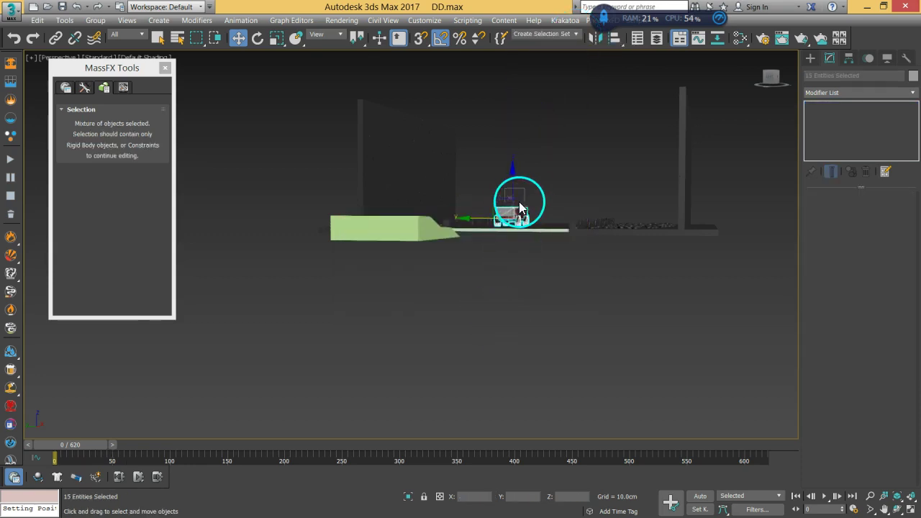
left_click(509, 210)
left_click_drag(98, 300, 113, 209)
scroll(95, 195, "down", 1)
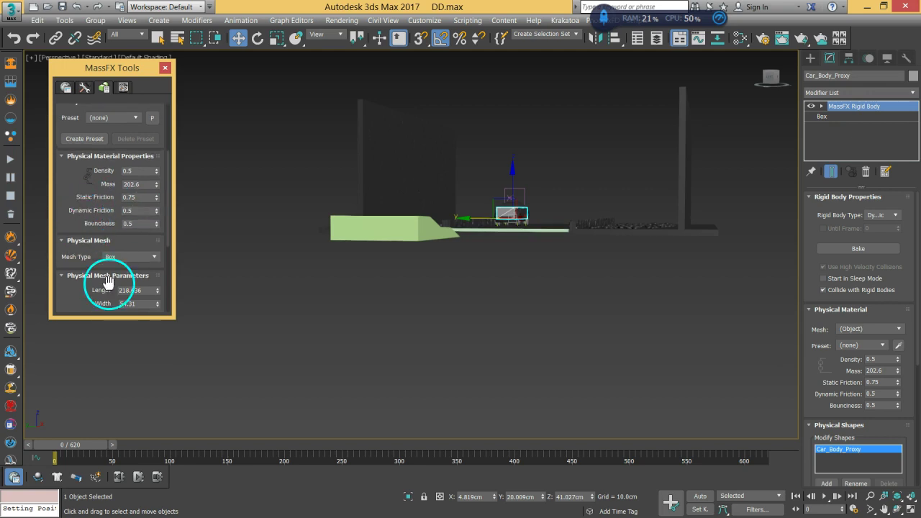
Run the simulation with the car body proxy visible to examine how the car lands, and reset it.
left_click(120, 478)
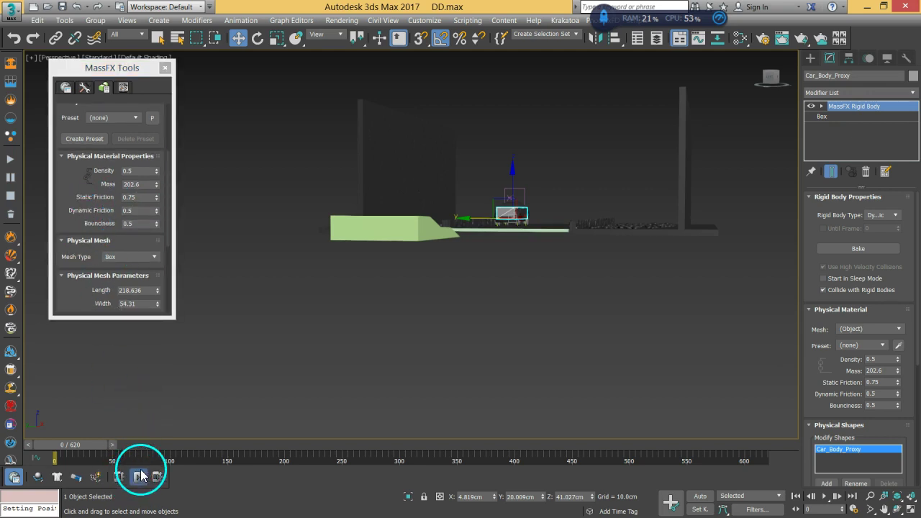
left_click(139, 474)
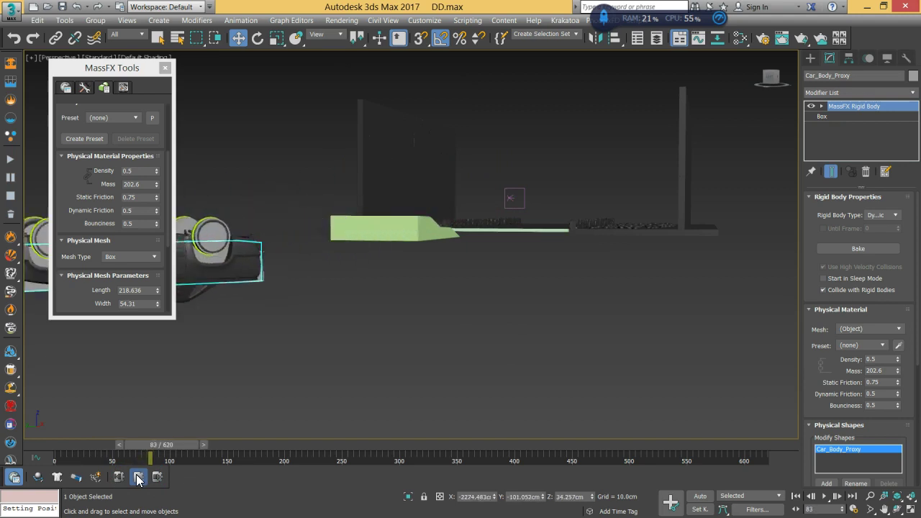
left_click(118, 476)
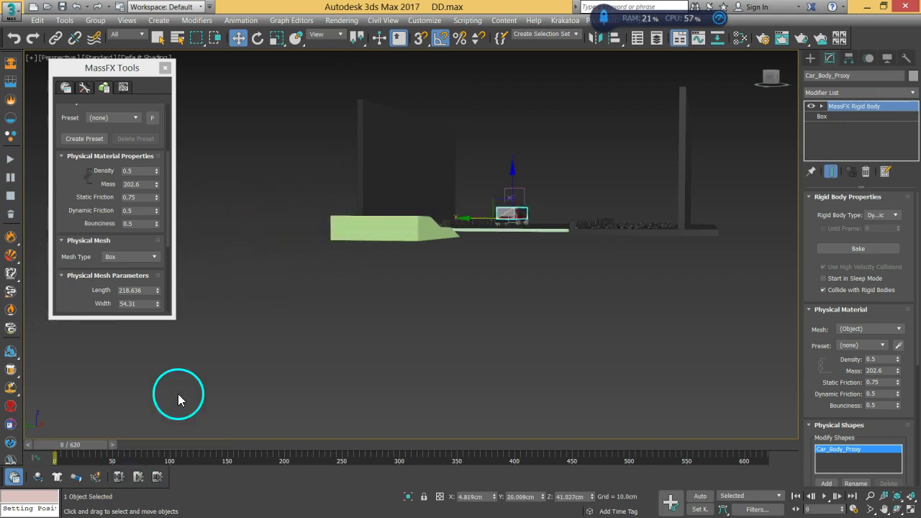
Set the car body proxy's dynamic friction to 0.6, test the simulation and reset it.
left_click(139, 209)
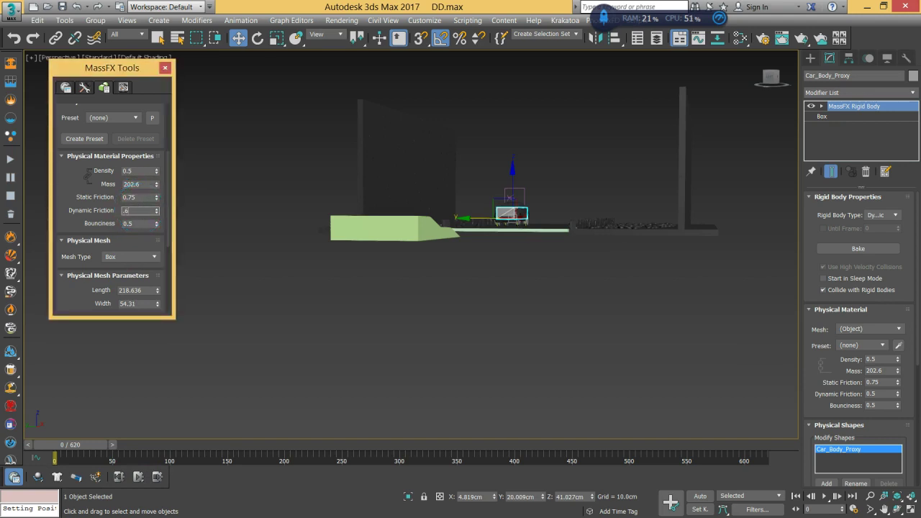
left_click(129, 223)
left_click(119, 478)
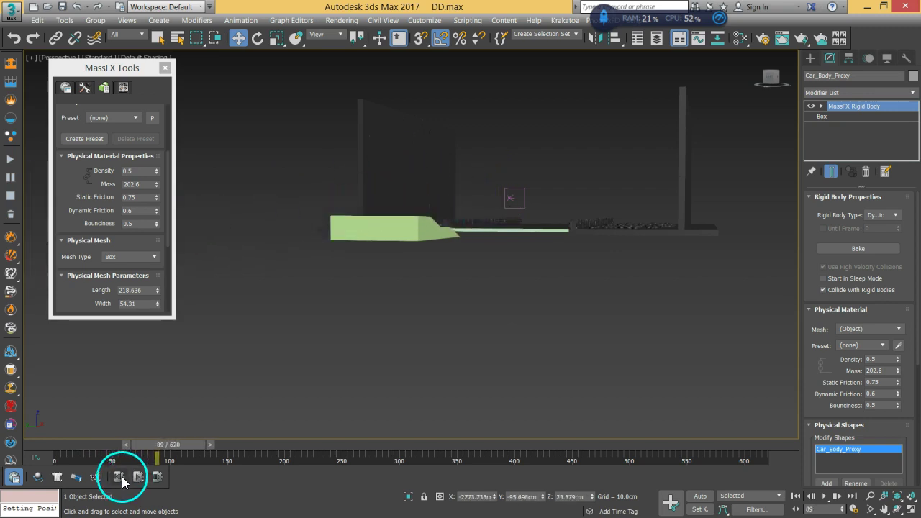
left_click(121, 479)
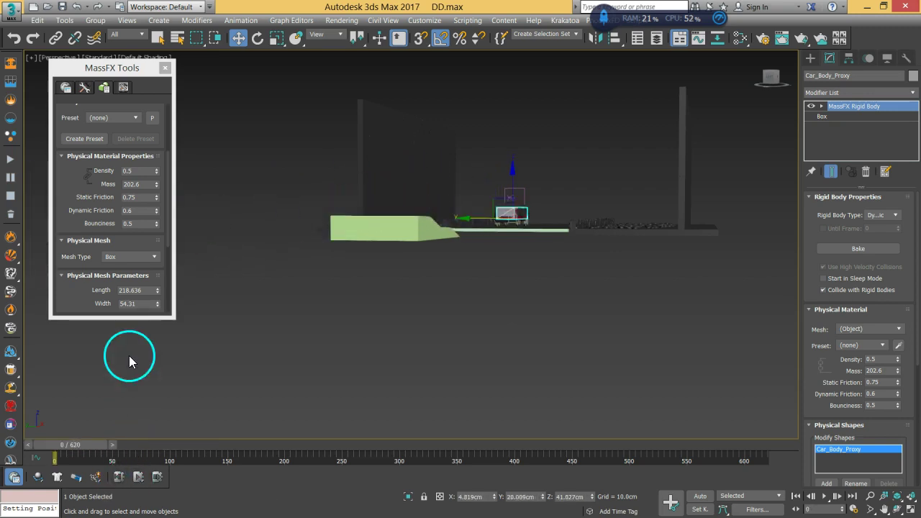
Set the car body proxy's static friction to 1.0, dynamic friction to 0.5 and bounciness to 0.2, then test and reset the simulation.
left_click(139, 223)
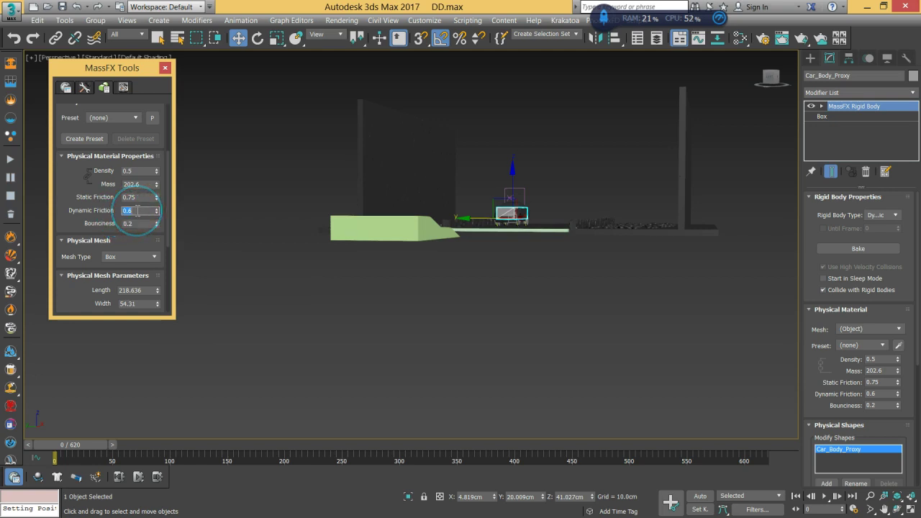
left_click_drag(130, 228, 88, 229)
left_click_drag(157, 205, 168, 123)
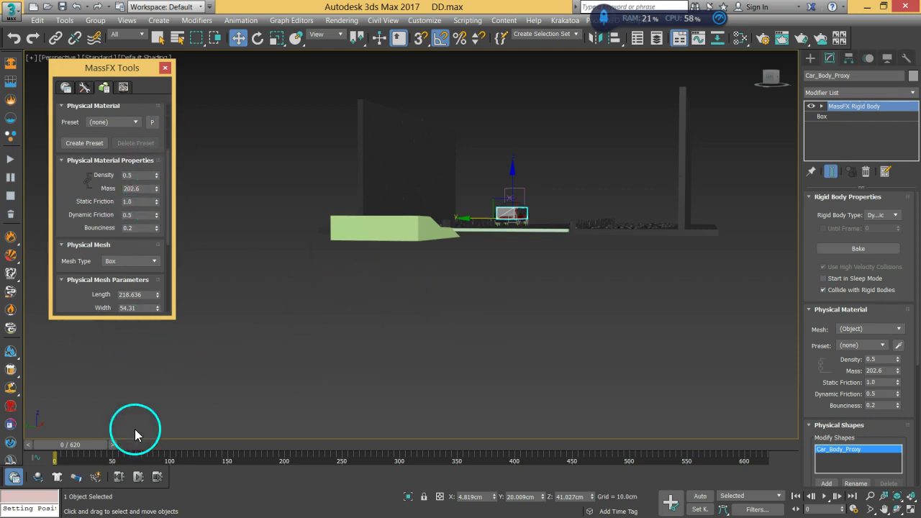
left_click(115, 478)
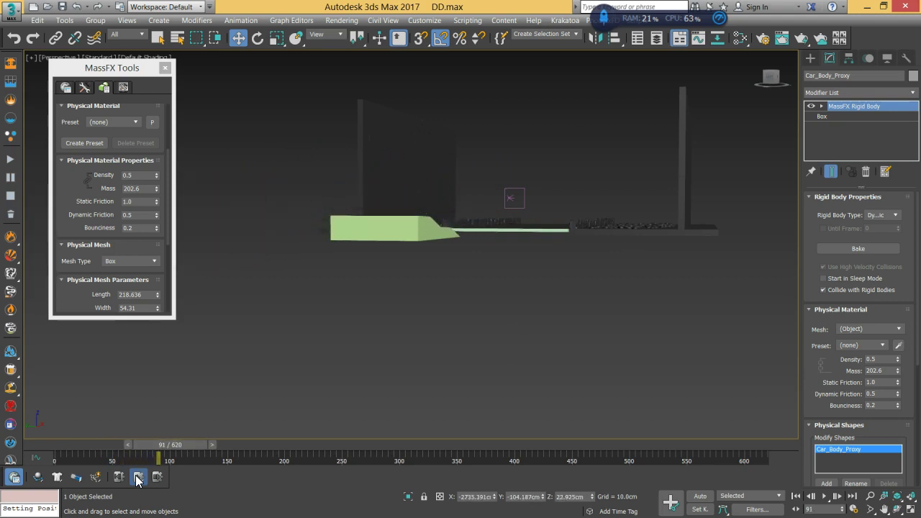
left_click(119, 476)
Set the car body proxy's bounciness to 0.6 and run the simulation to examine the car's flip.
double_click(133, 227)
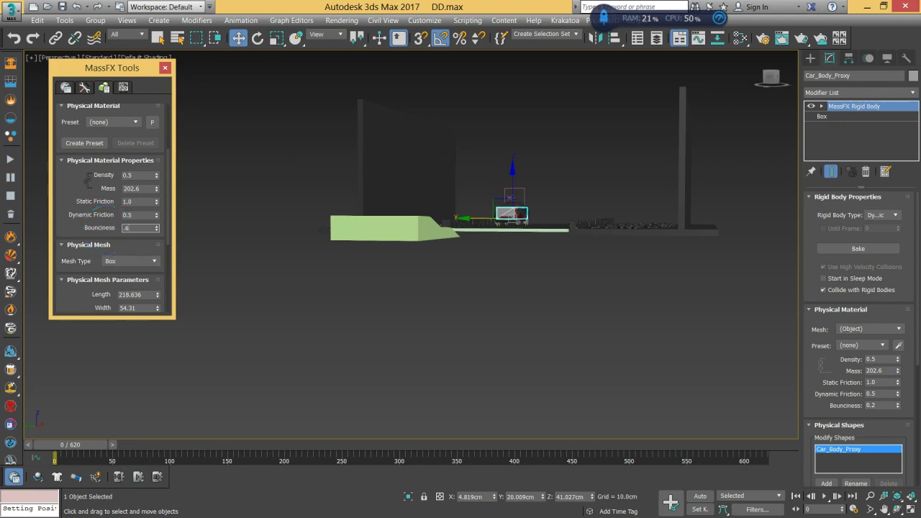
left_click(121, 478)
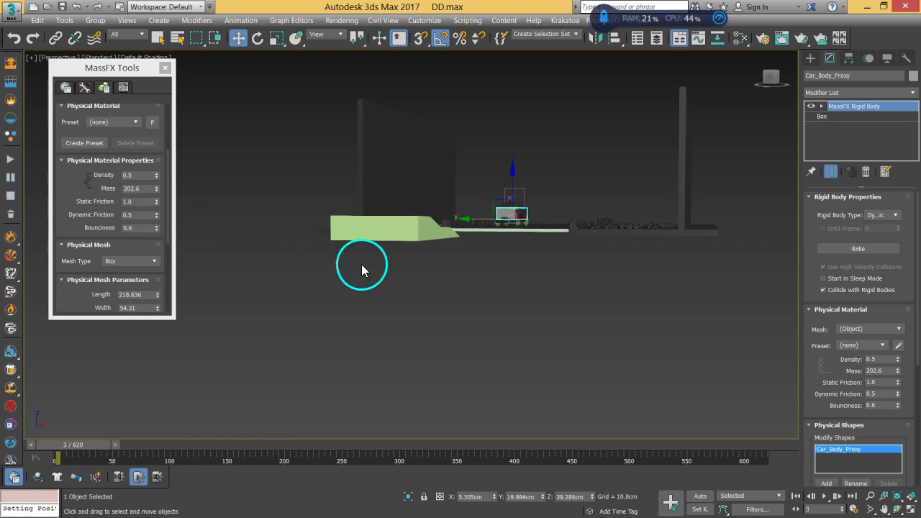
left_click(139, 477)
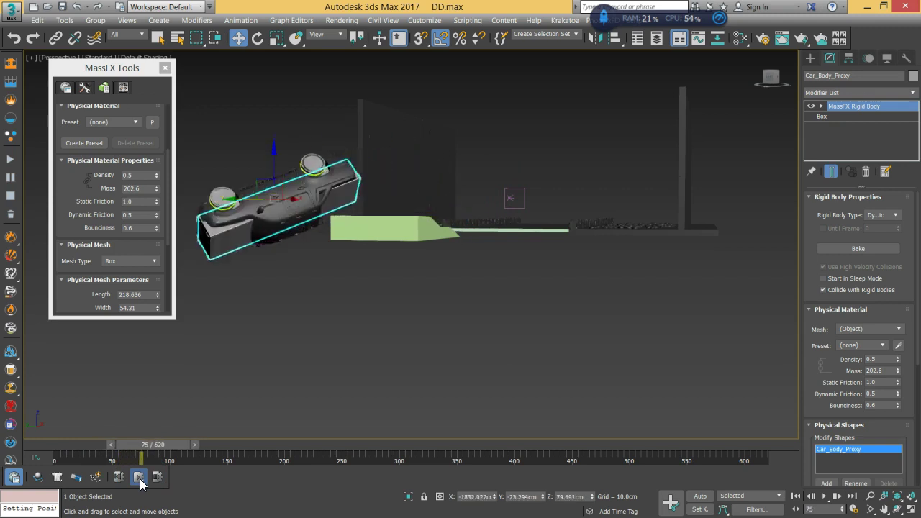
Reset the simulation to frame 0 and hide the objects of the ToyCar selection set.
left_click(118, 476)
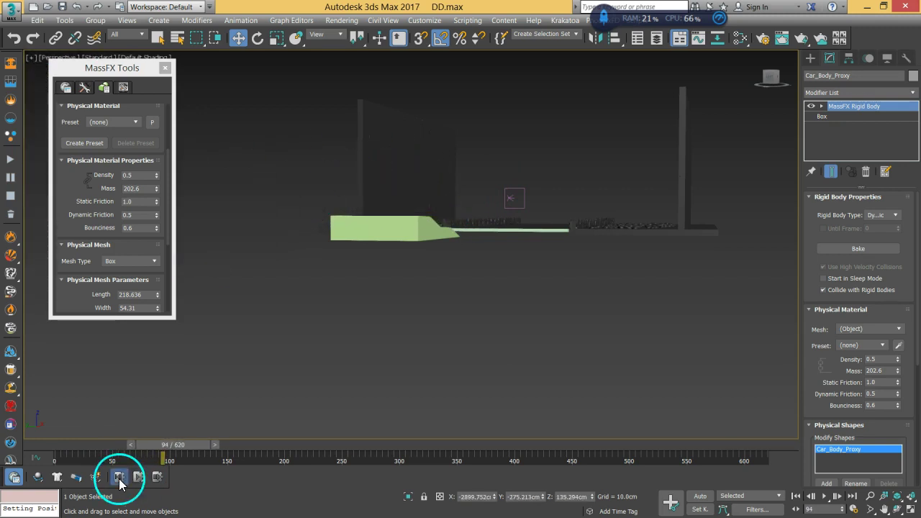
left_click(480, 269)
left_click(576, 35)
left_click(536, 108)
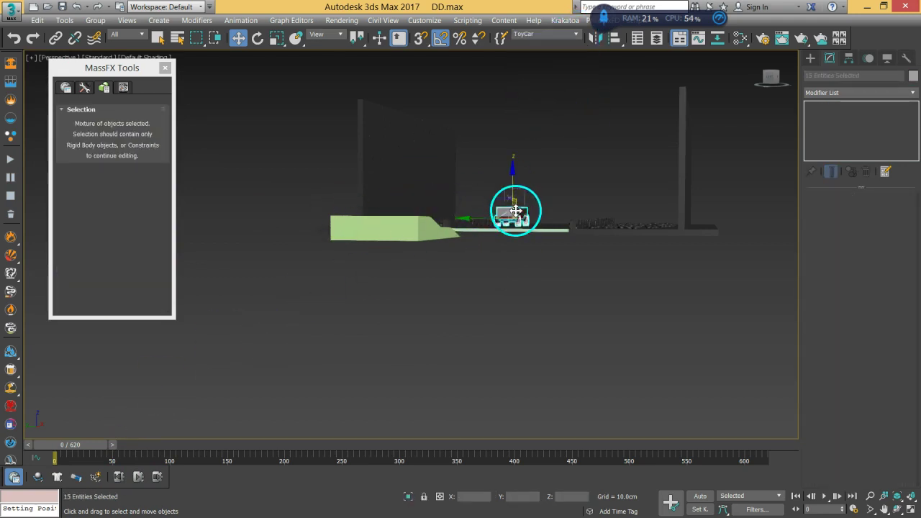
right_click(511, 213)
mouse_move(561, 348)
left_click(555, 175)
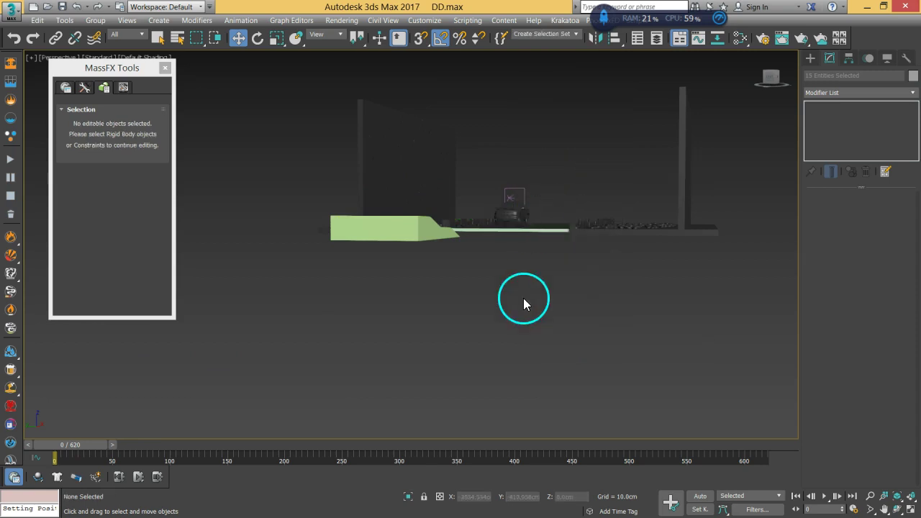
Examine the detailed car model up close from the side and from above with the proxies hidden.
mouse_move(501, 270)
middle_mouse_down("alt")
mouse_move(520, 269)
mouse_move(496, 277)
mouse_move(523, 284)
mouse_move(568, 283)
mouse_move(563, 298)
mouse_move(489, 288)
mouse_move(495, 281)
middle_mouse_up("alt")
scroll(504, 273, "up", 10)
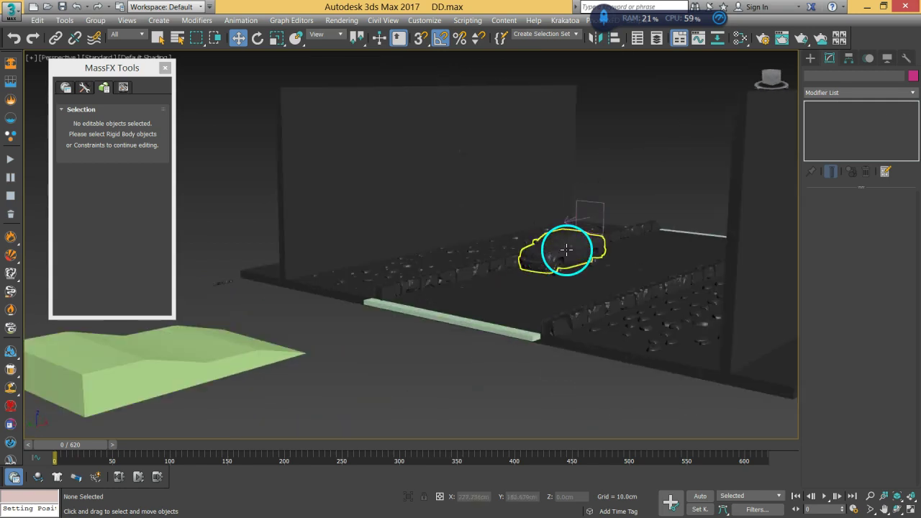
middle_click_drag(602, 233, 509, 252, "alt")
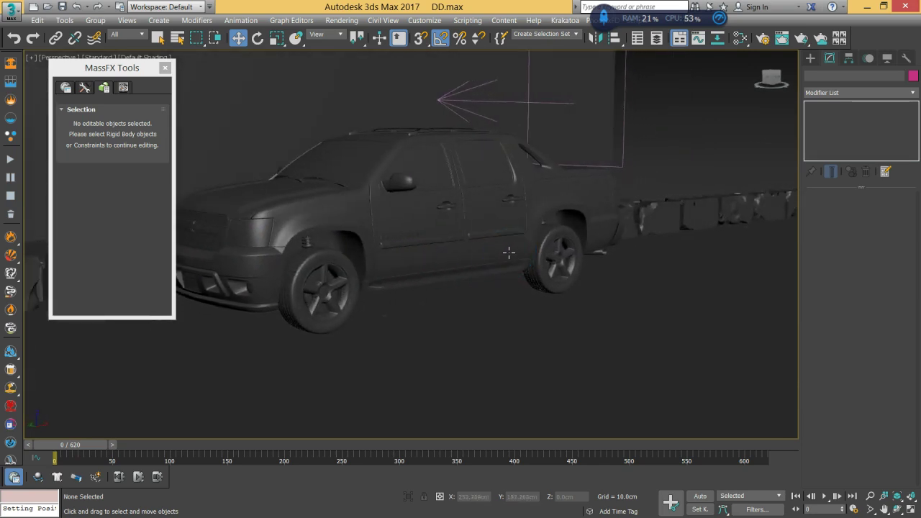
left_click(398, 179)
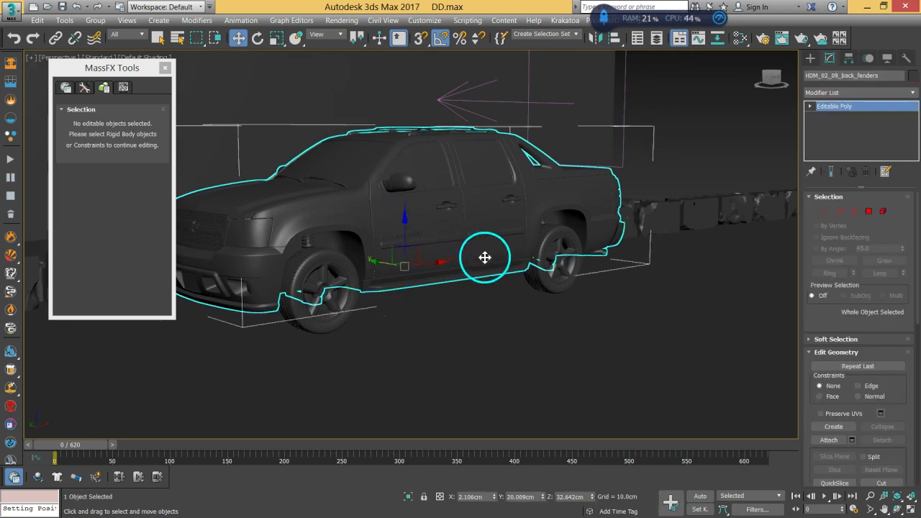
middle_click_drag(451, 232, 516, 249, "alt")
scroll(505, 242, "down", 3)
scroll(446, 236, "down", 8)
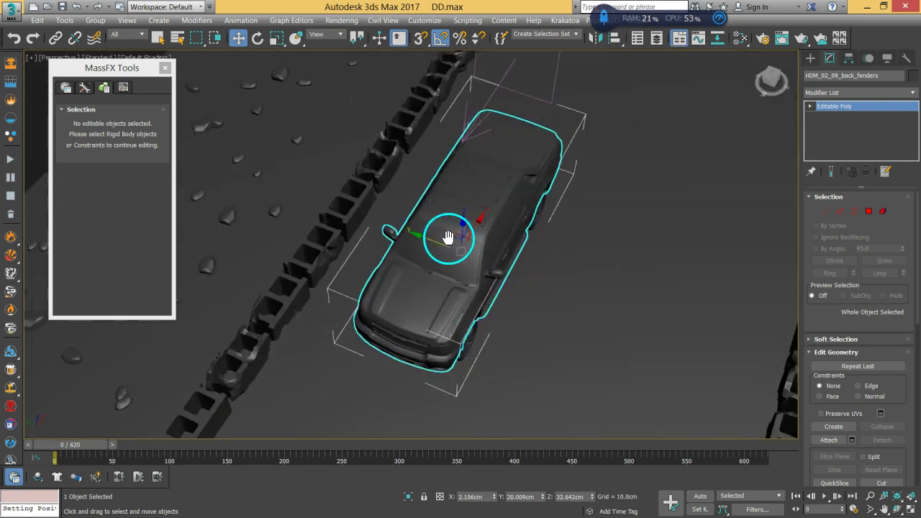
Delete the green ramp in front of the road.
middle_click_drag(422, 287, 403, 266)
left_click(320, 318)
key("Delete")
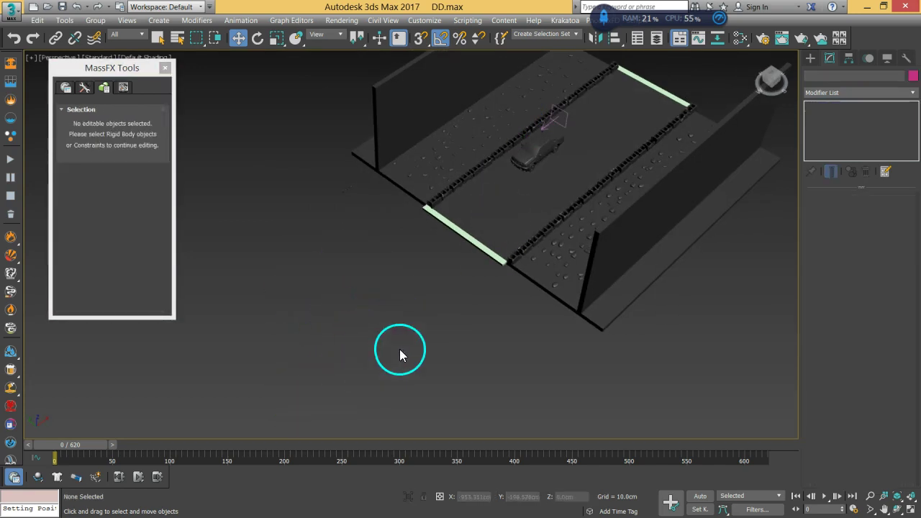
middle_click_drag(475, 232, 471, 186, "alt")
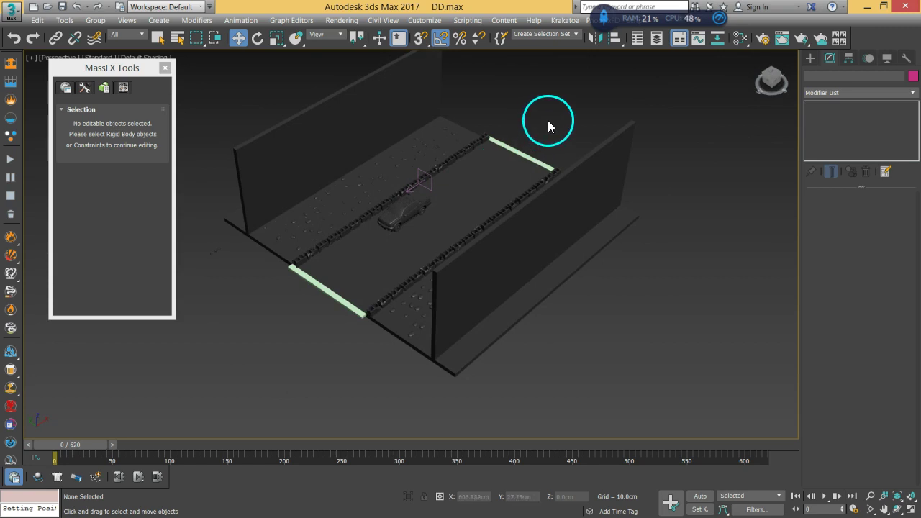
Select the Gravels, GroundFrags, LeftWallFrags, Pavement_Rocks, Pavements_Floor and RightWallFrags selection sets together.
left_click(577, 34)
left_click(532, 44)
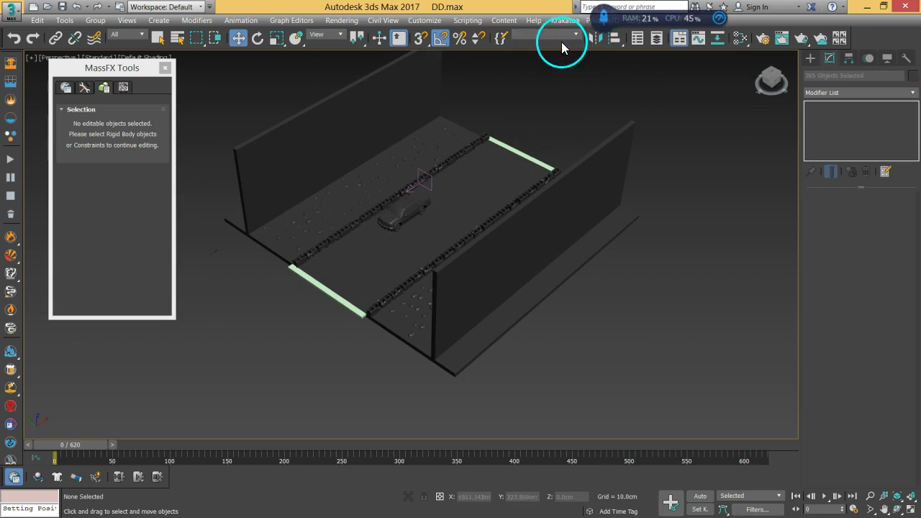
left_click(577, 38)
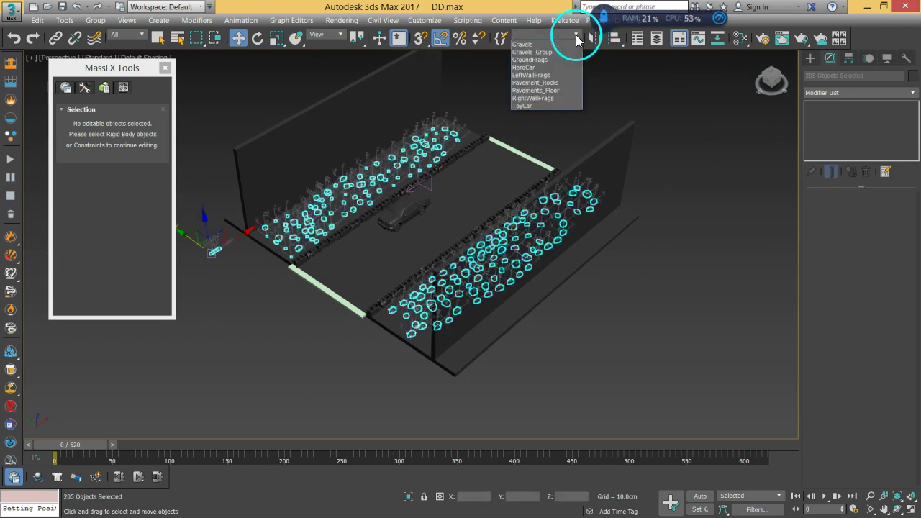
left_click(548, 64)
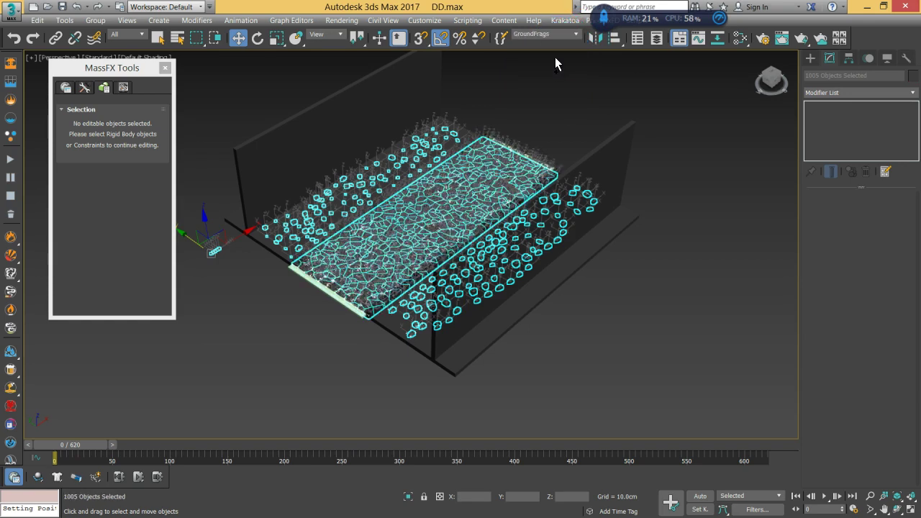
left_click(577, 38)
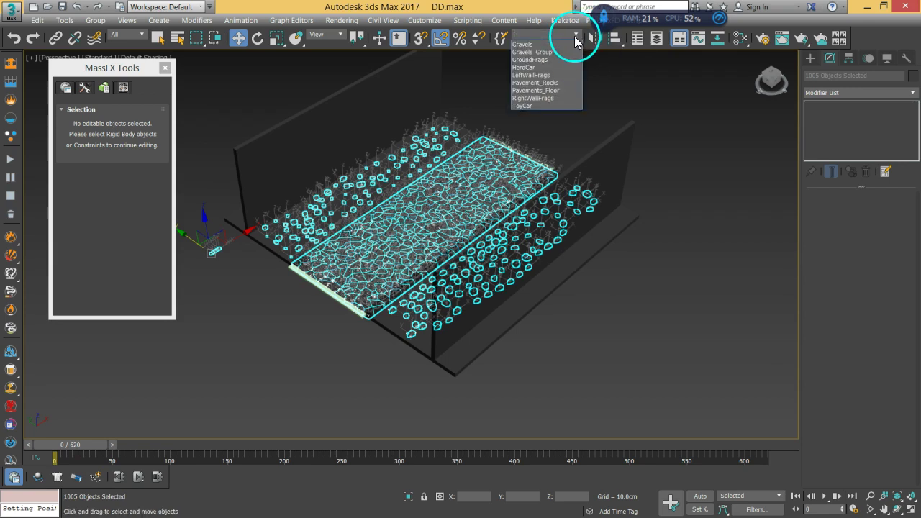
left_click(553, 75)
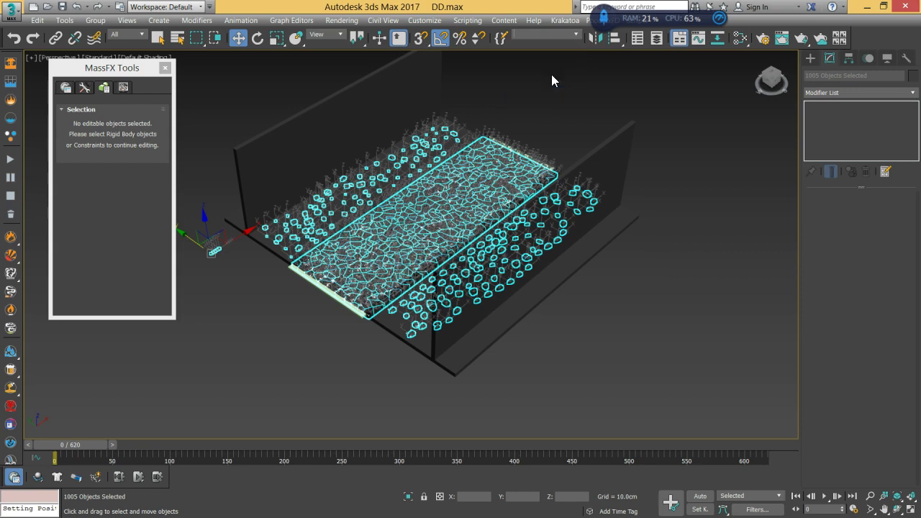
left_click(576, 34)
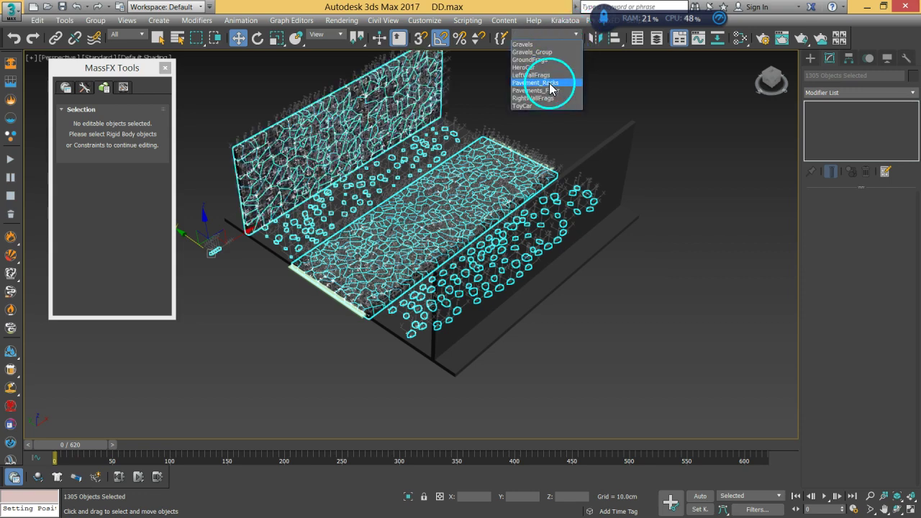
left_click(558, 61)
left_click(575, 34)
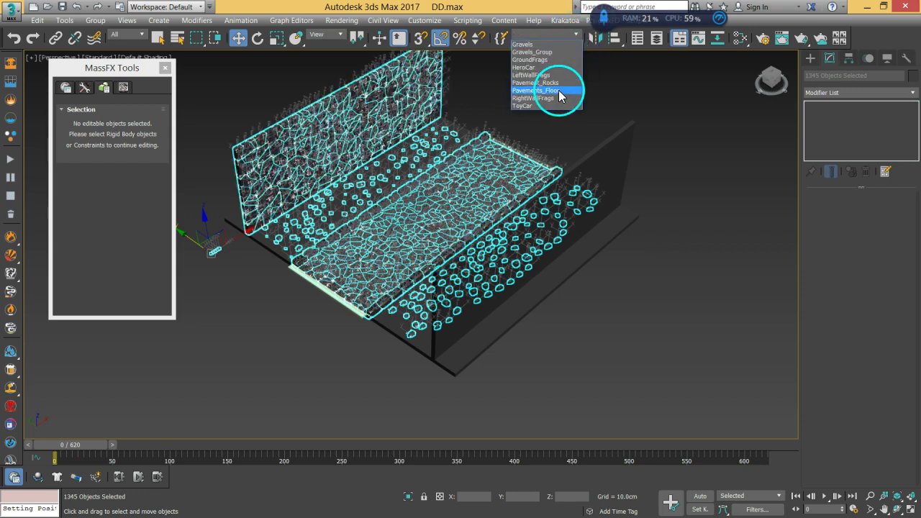
left_click(551, 91)
left_click(577, 38)
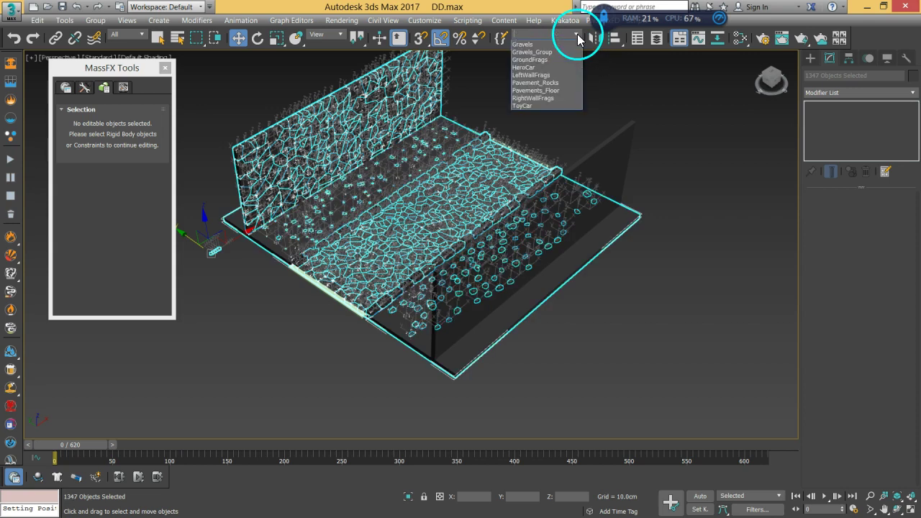
left_click(552, 98)
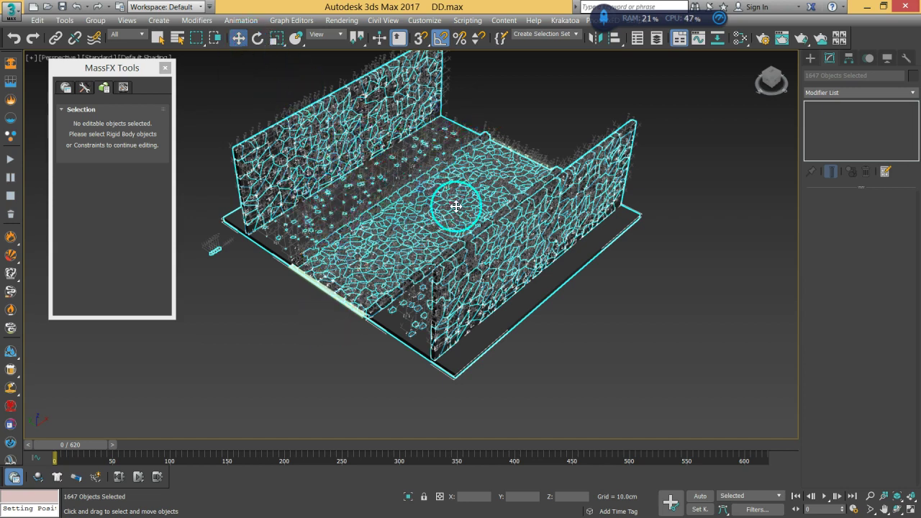
Move the selected road, wall and gravel geometry about -722 cm along X so the car stands just before the road's end.
middle_click_drag(457, 208, 437, 225, "alt")
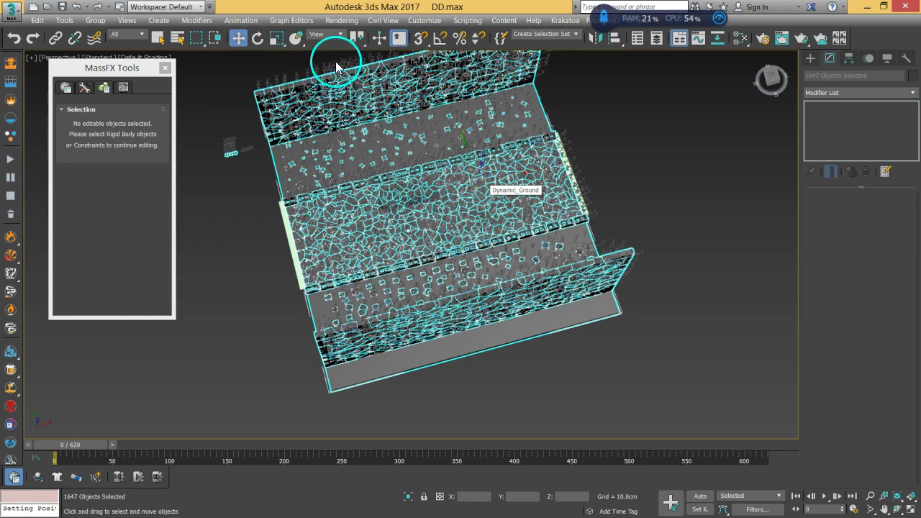
left_click_drag(549, 168, 404, 203)
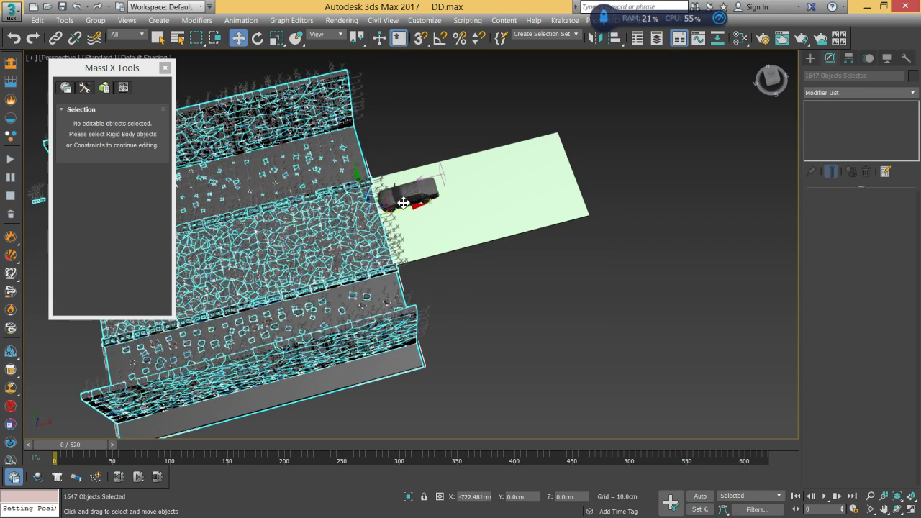
middle_click_drag(307, 269, 471, 245)
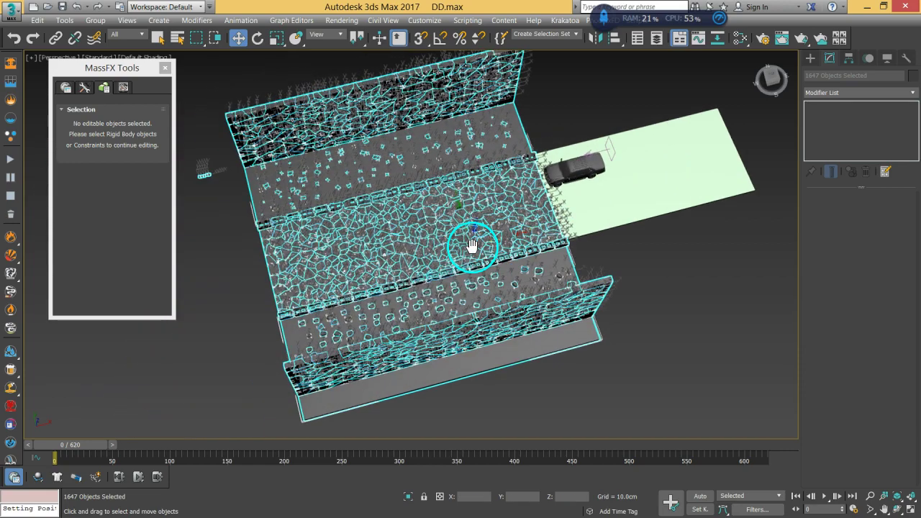
Save the selected environment geometry as a named selection set called ALL_GEO and deselect it.
middle_click_drag(419, 257, 470, 204, "alt")
middle_click_drag(402, 314, 402, 314, "alt")
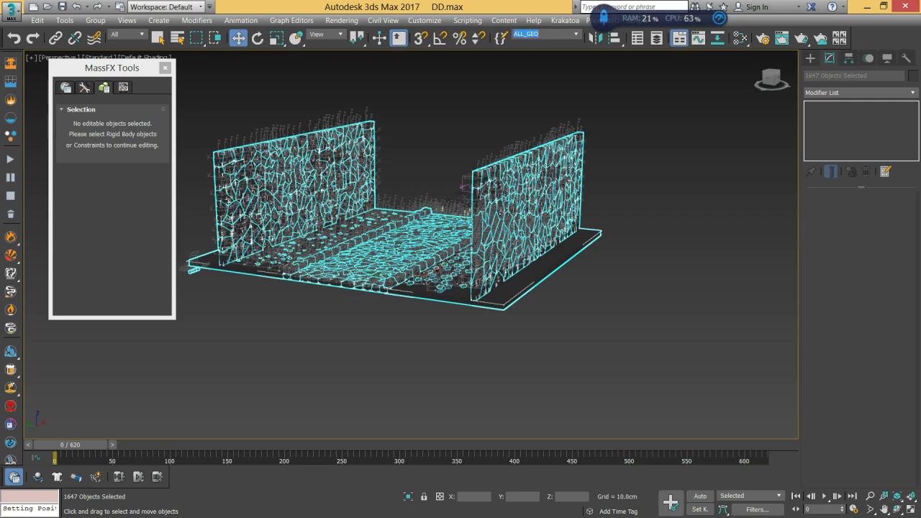
left_click(637, 274)
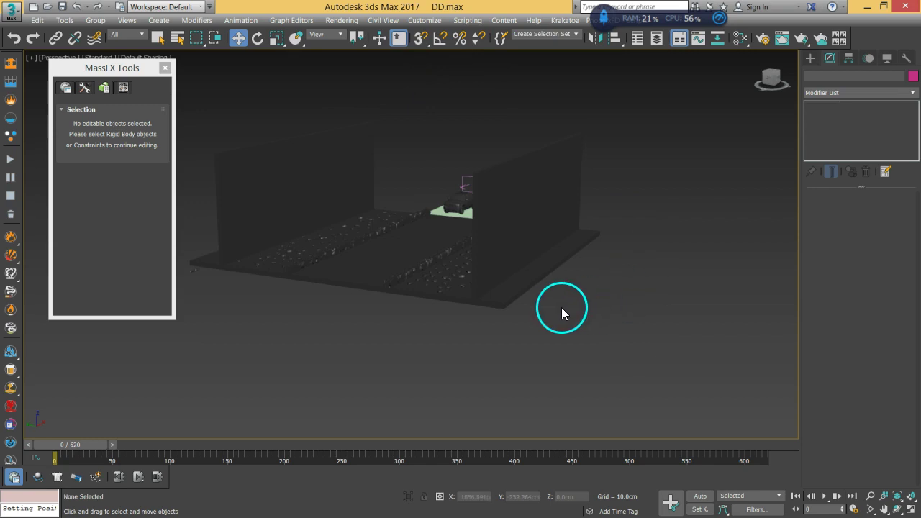
Run the simulation from a low front view to examine the car's drive along the moved road, and reset it.
mouse_move(508, 271)
middle_mouse_down("alt")
mouse_move(524, 259)
mouse_move(482, 264)
mouse_move(510, 257)
middle_mouse_up("alt")
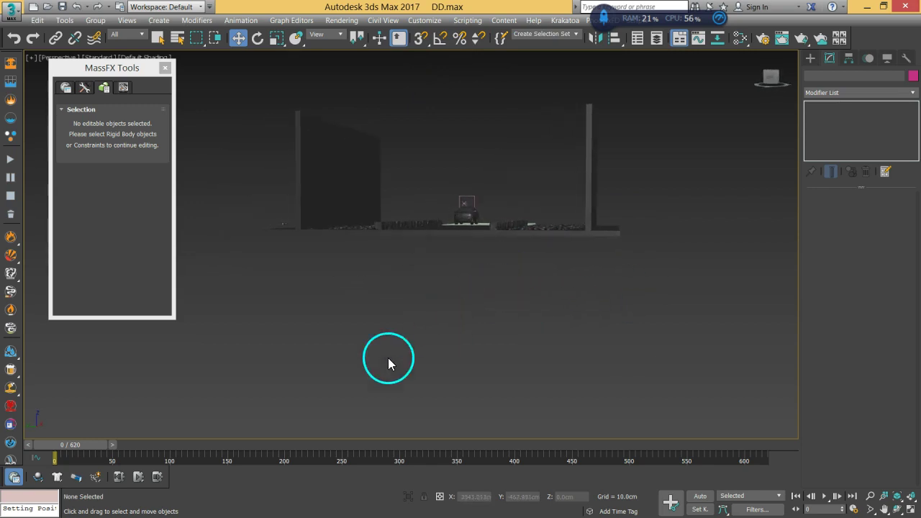
left_click(138, 477)
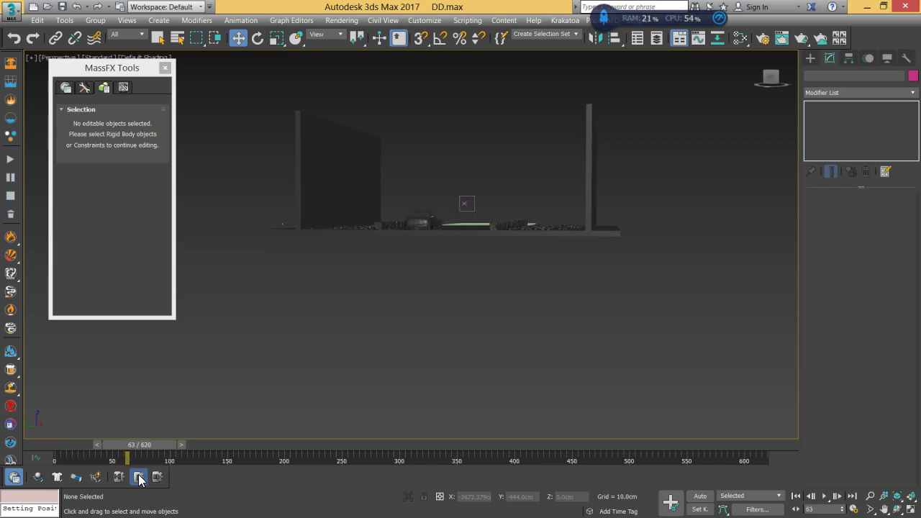
left_click(118, 477)
left_click(474, 266)
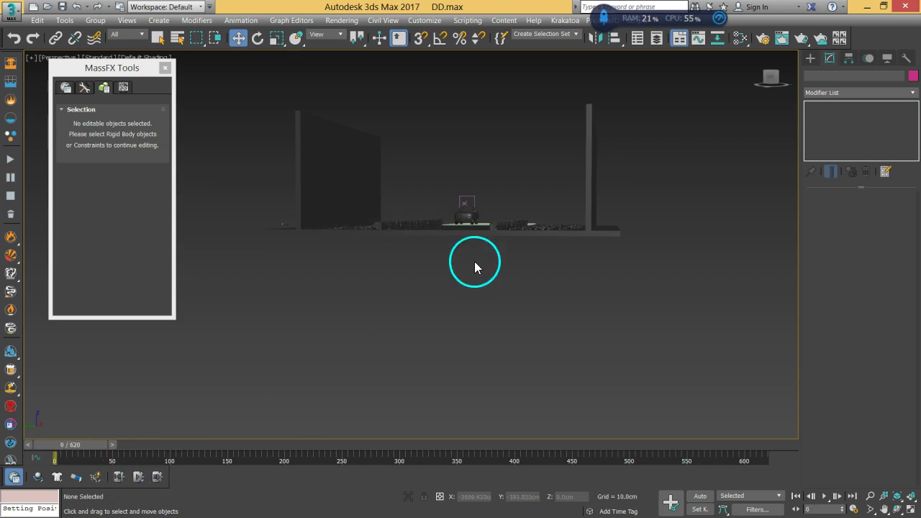
Widen the Dynamic_Ground box to about 1488.7 cm and move it to about X -694 cm beneath the fractured road.
middle_click_drag(474, 267, 452, 271, "alt")
left_click(595, 201)
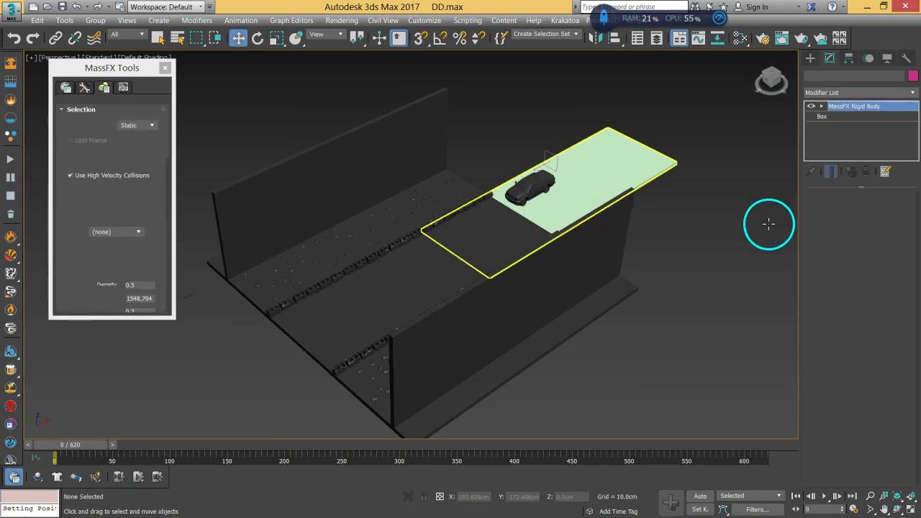
left_click(834, 117)
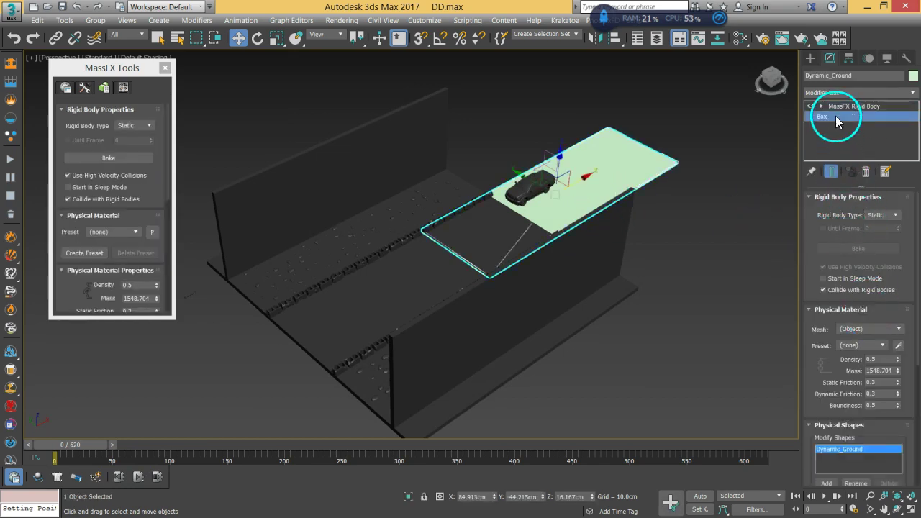
left_click_drag(899, 228, 902, 193)
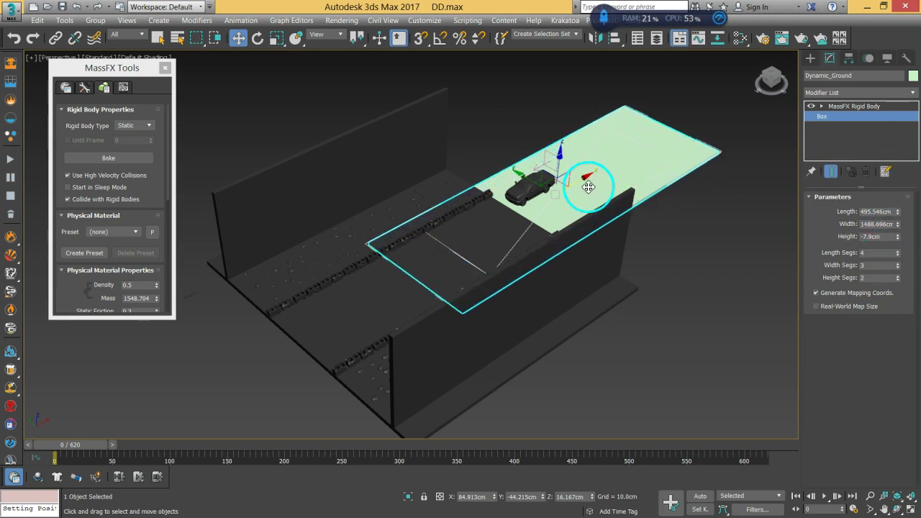
left_click_drag(586, 178, 441, 264)
Show safe frames, set the render output size to 960 x 540, and frame a low front view along the road toward the car.
middle_click_drag(304, 336, 551, 285, "alt")
scroll(451, 271, "up", 5)
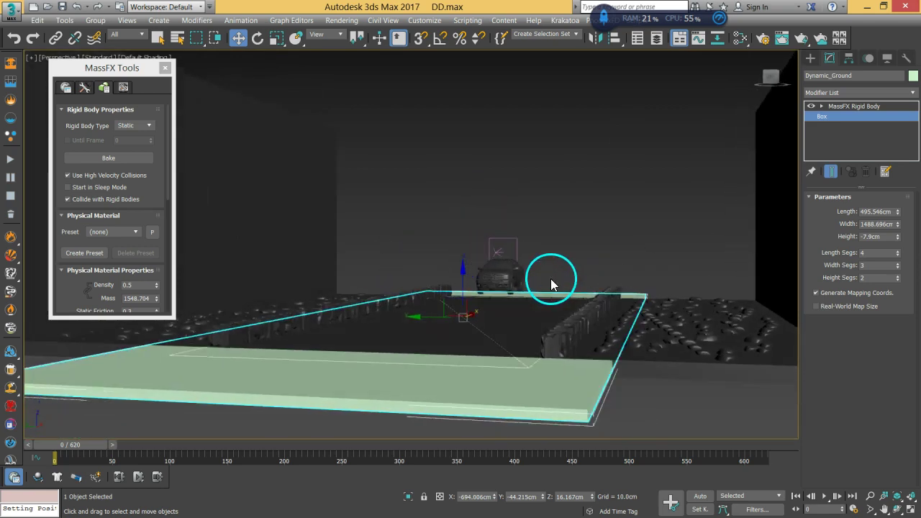
key("shift+f")
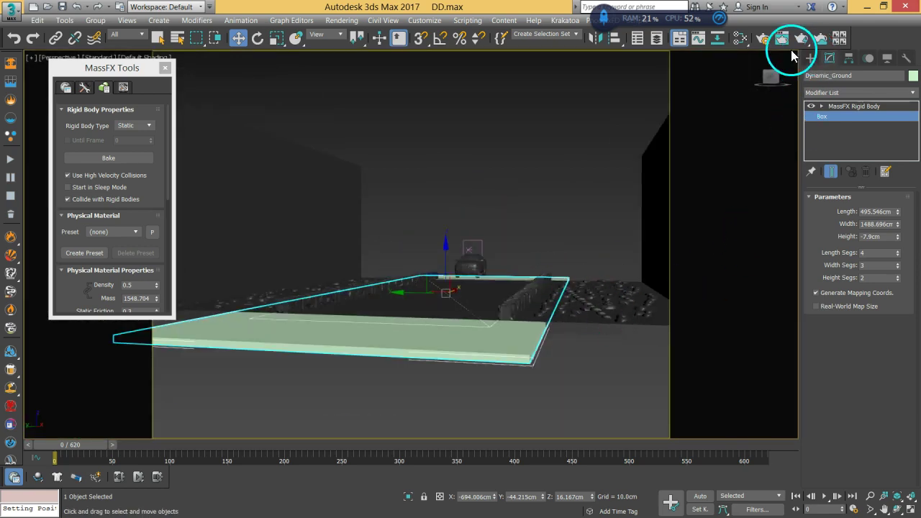
left_click(772, 42)
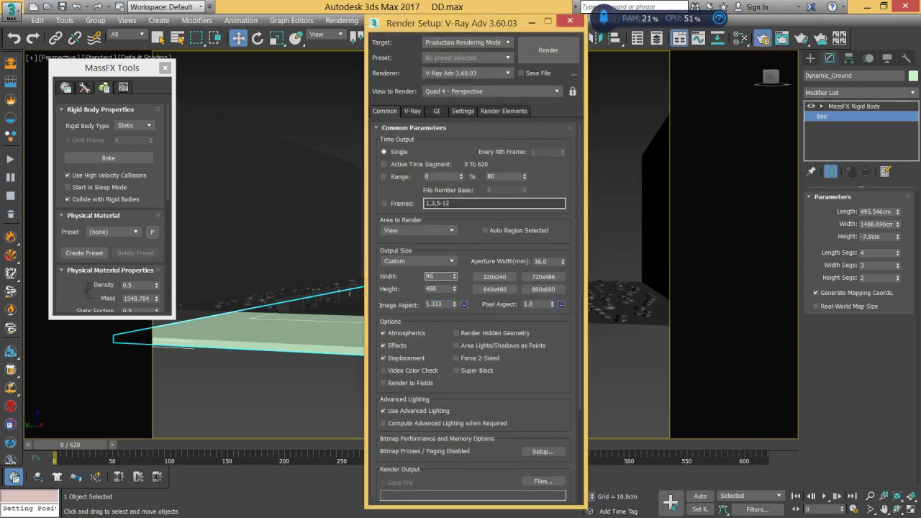
type("5")
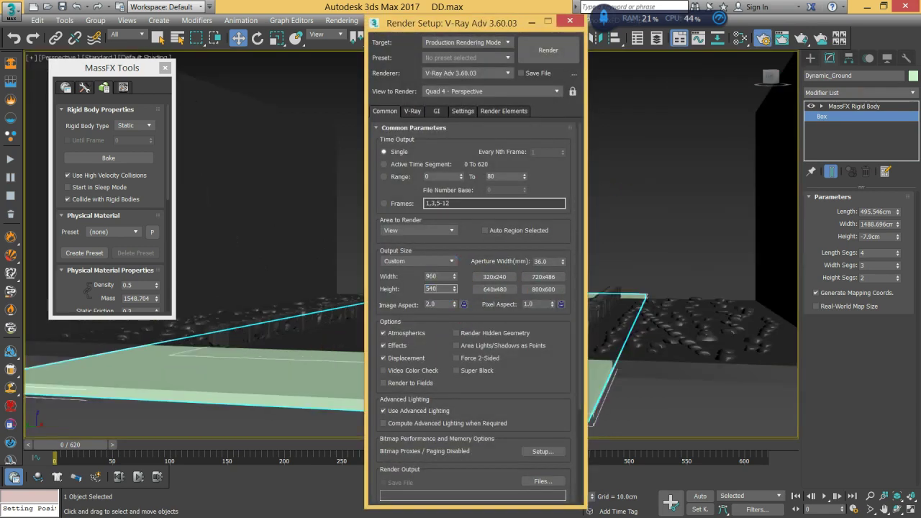
key("Return")
left_click(569, 20)
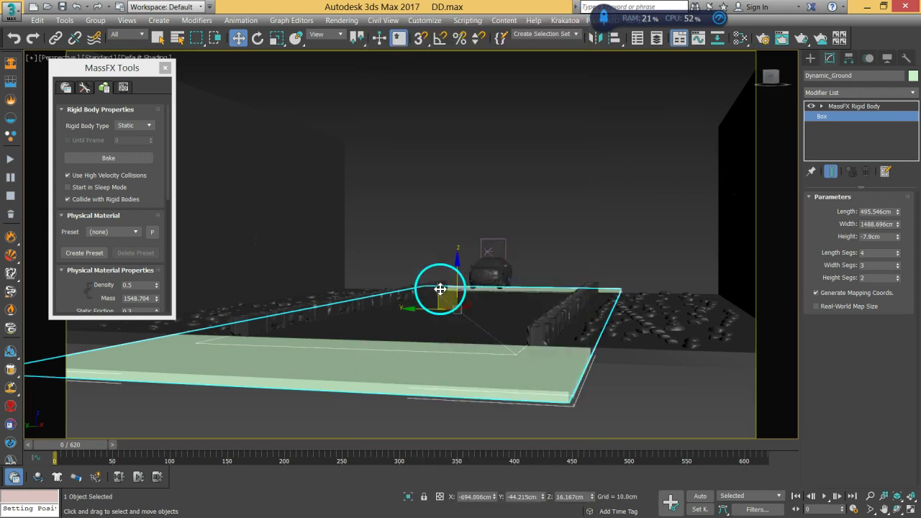
middle_click_drag(440, 289, 443, 295, "alt")
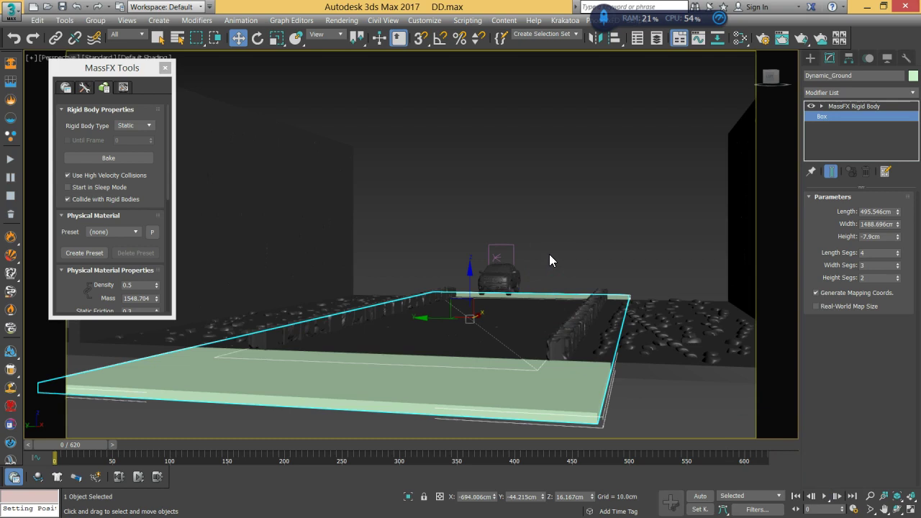
Create a physical camera from the current perspective view and set its specified field of view to 63 degrees.
key("ctrl+c")
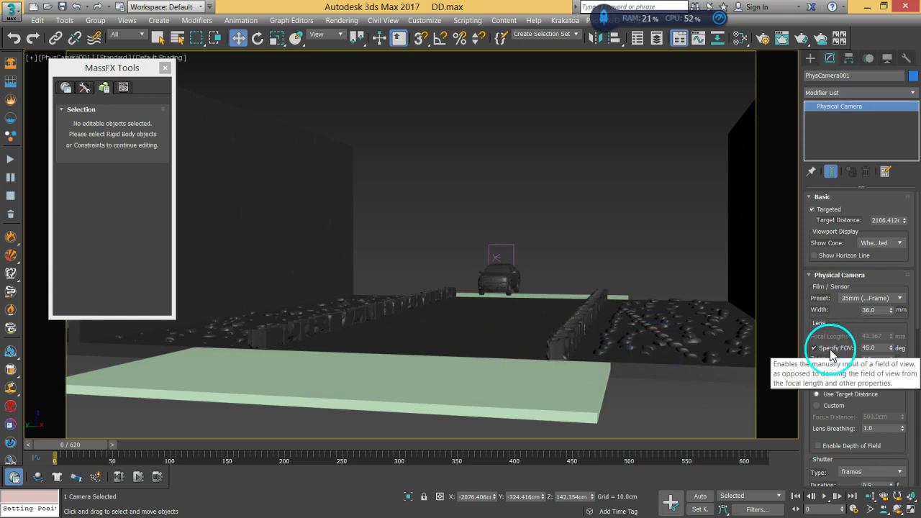
mouse_move(890, 348)
left_mouse_down()
mouse_move(892, 335)
mouse_move(892, 349)
left_mouse_up()
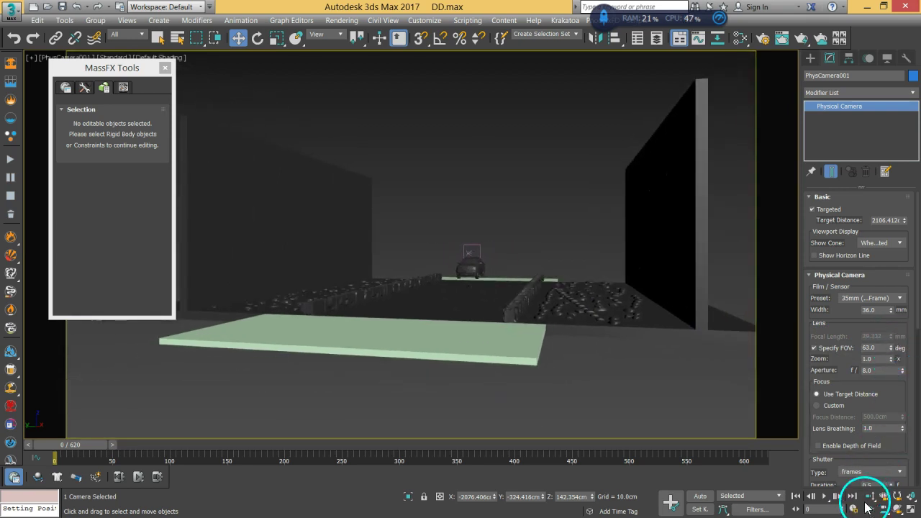
Dolly and pan the physical camera closer to the road to frame a low shot of the car from beside the stone edging.
left_click(871, 496)
left_click_drag(533, 343, 537, 323)
middle_click_drag(536, 324, 552, 302)
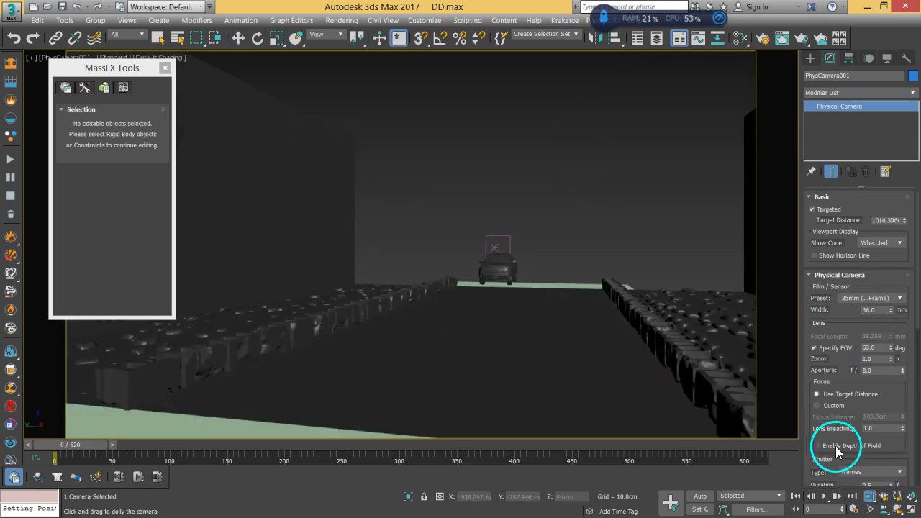
left_click_drag(553, 339, 645, 362)
left_click(869, 496)
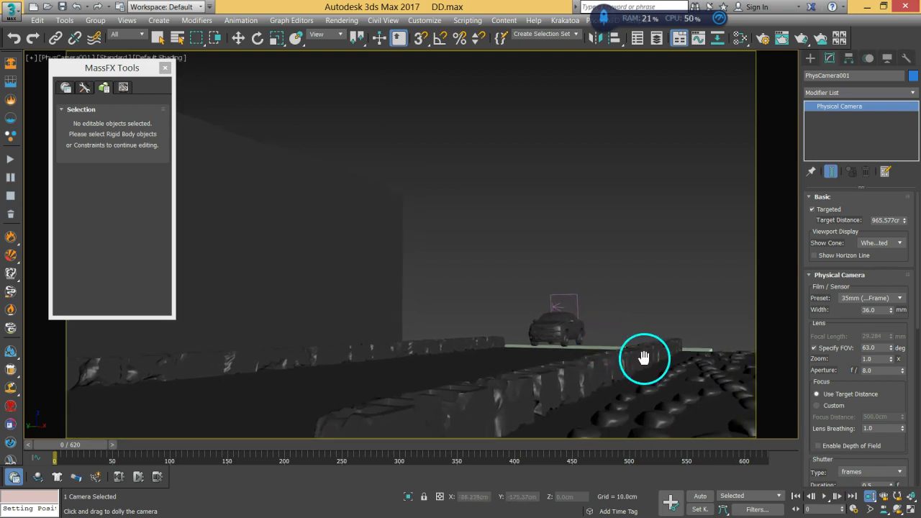
Run the simulation through the new camera to examine the car's motion, and reset it.
left_click(139, 476)
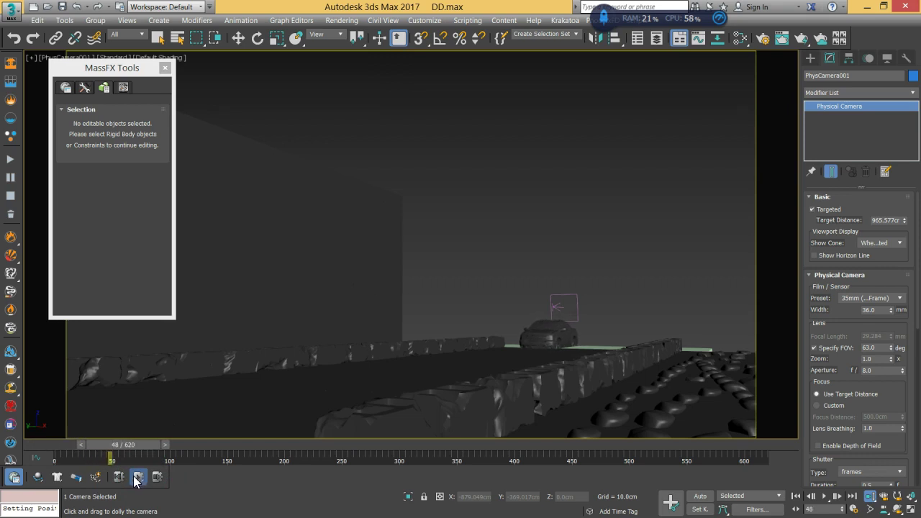
left_click(119, 476)
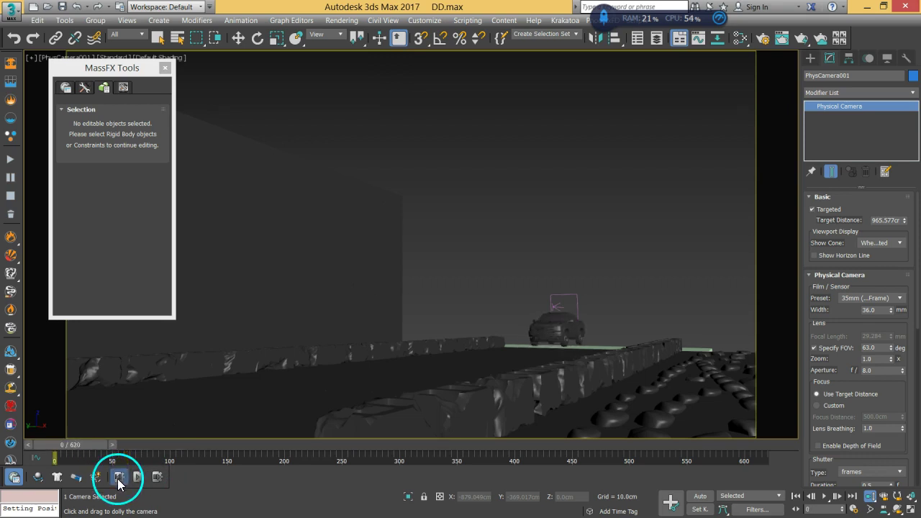
Select Dynamic_Ground, regenerate its box-shaped physical shape, and run the simulation to test the change.
left_click(157, 39)
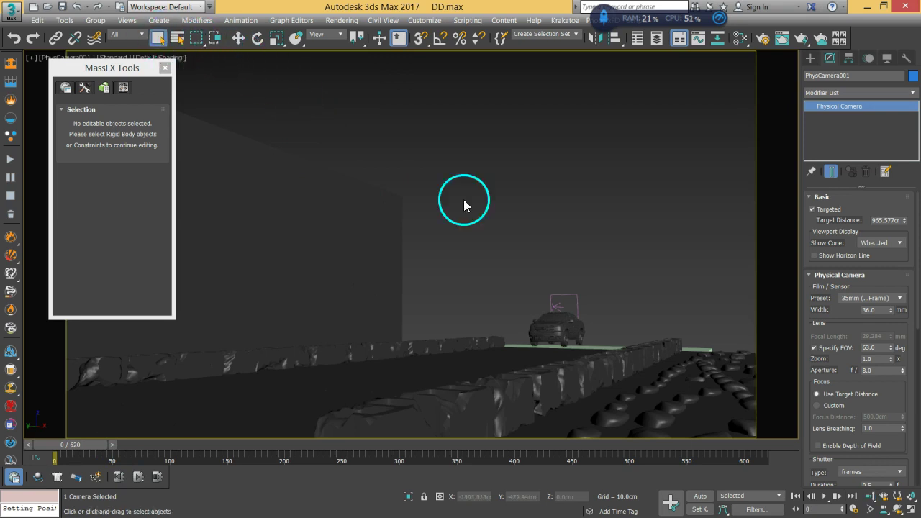
left_click(703, 350)
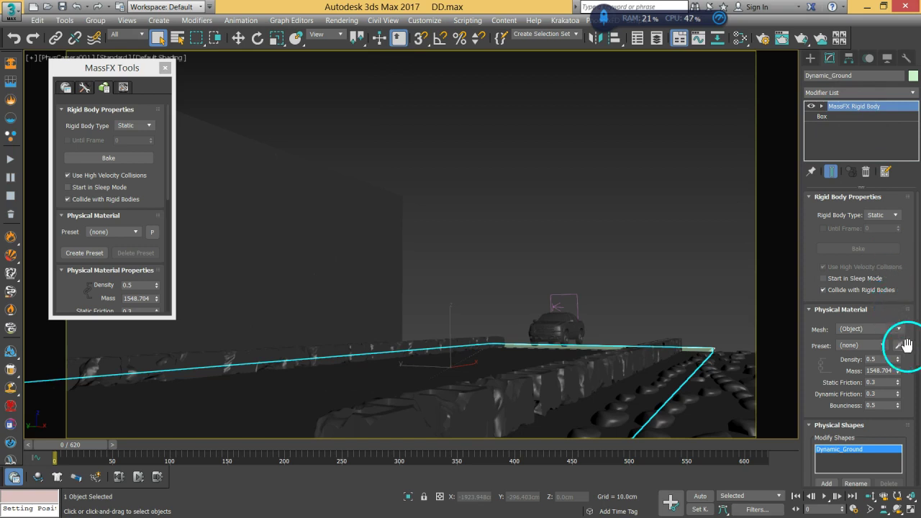
left_click_drag(904, 350, 905, 249)
left_click(841, 399)
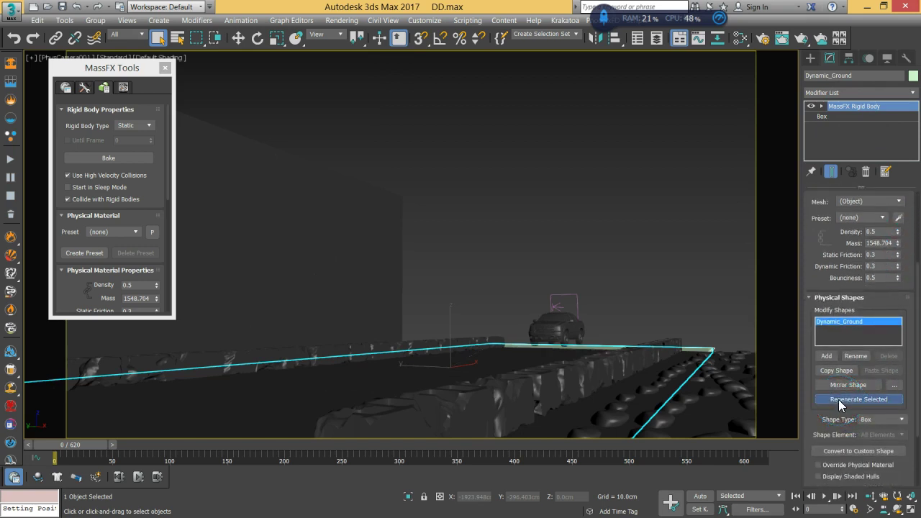
left_click(137, 478)
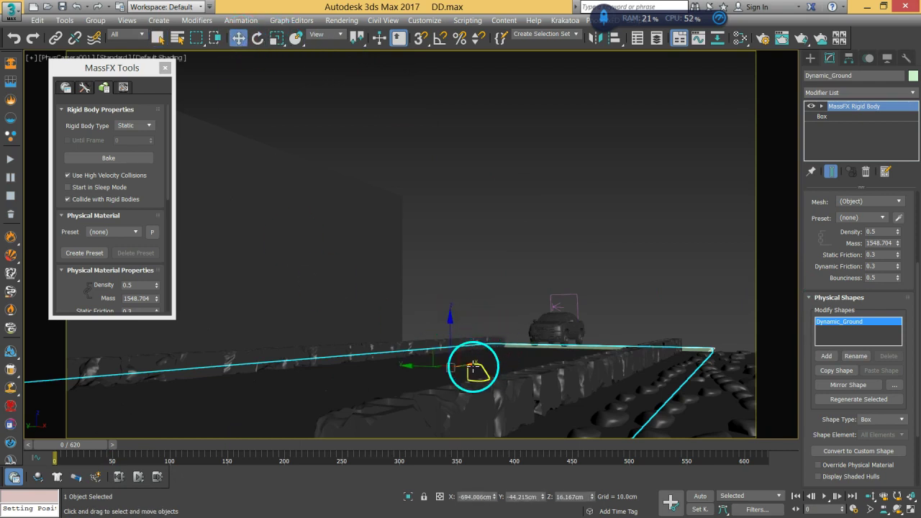
Move Dynamic_Ground along the road to about X -604.6 cm and regenerate its physical shape.
left_click_drag(469, 365, 498, 366)
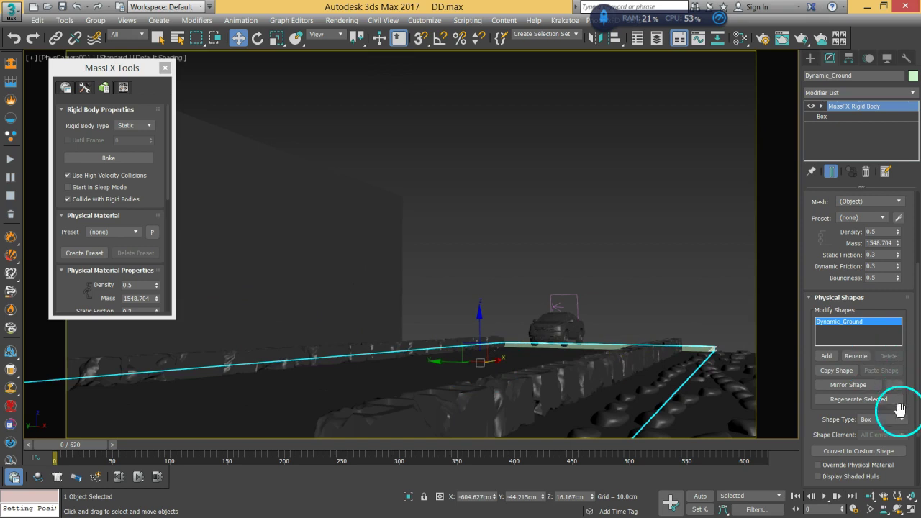
left_click(844, 400)
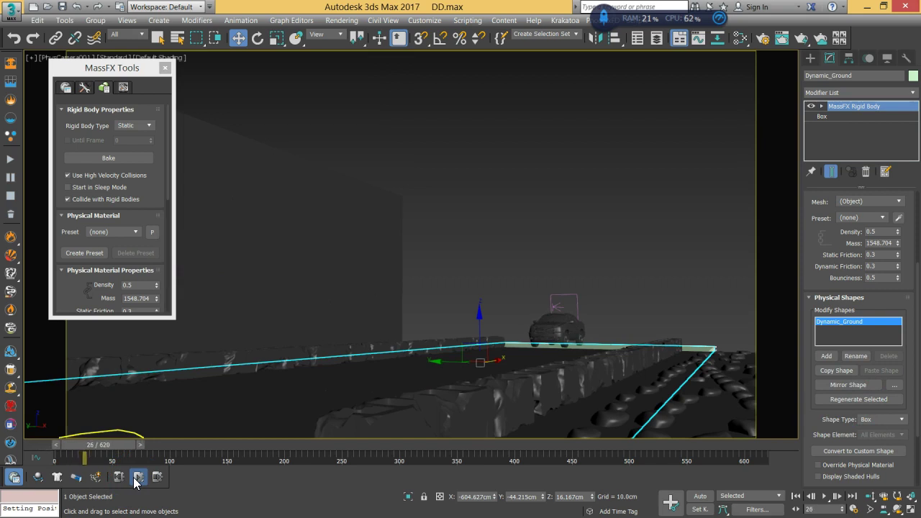
Run the simulation with nothing selected, pan the camera to catch the car at the near end of the road, and reset it.
left_click(504, 259)
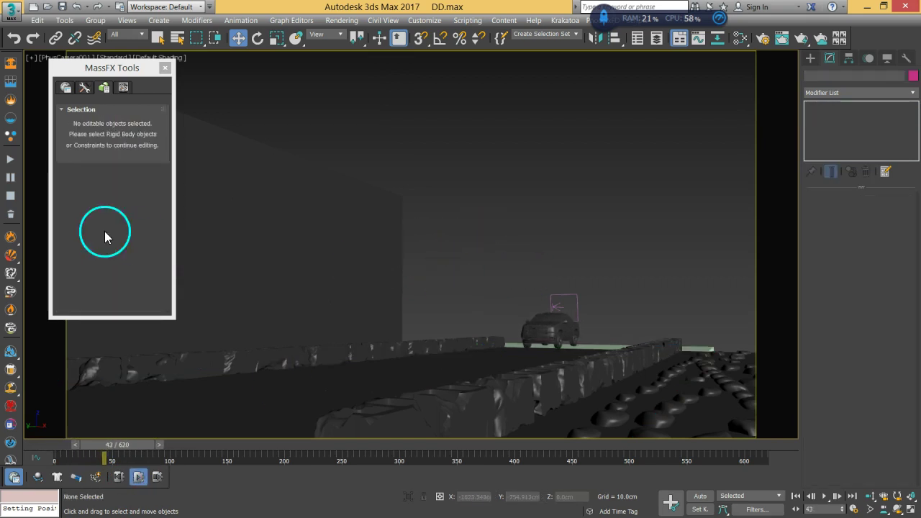
left_click(138, 476)
middle_click_drag(268, 413, 446, 343)
left_click_drag(125, 454, 31, 448)
left_click(118, 477)
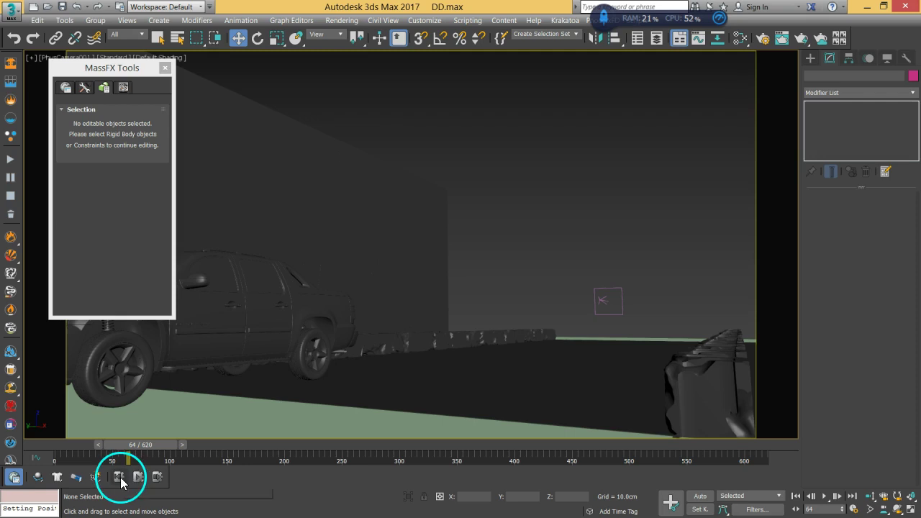
left_click(120, 478)
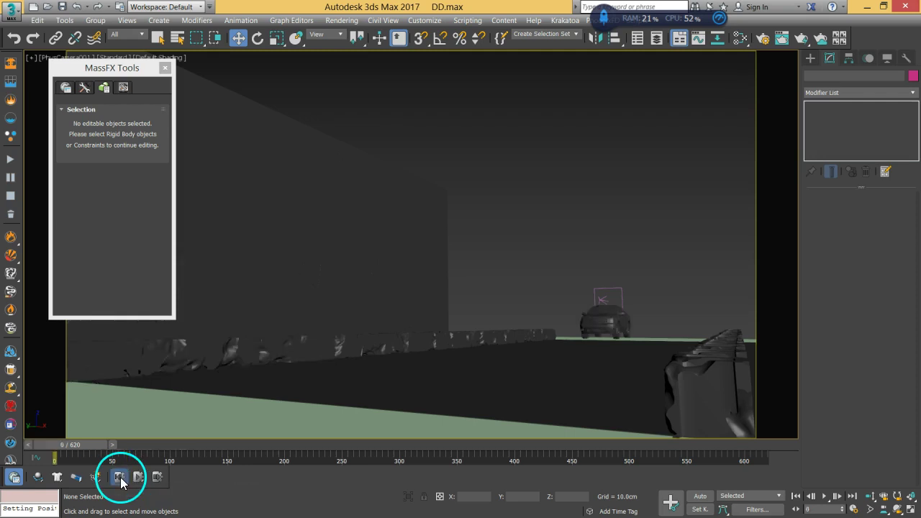
In Wind001's strength curve, set the keys at frames 50 and 60 to 350.
left_click(620, 299)
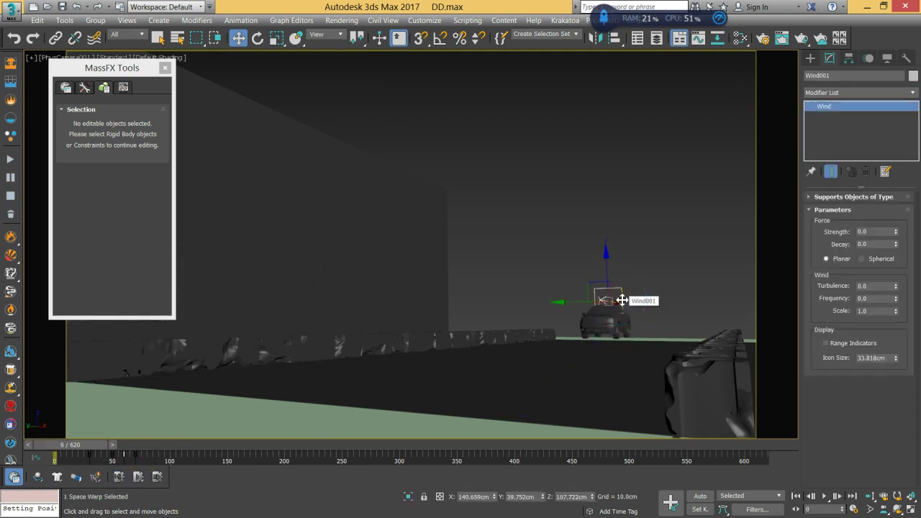
right_click(883, 229)
left_click(883, 233)
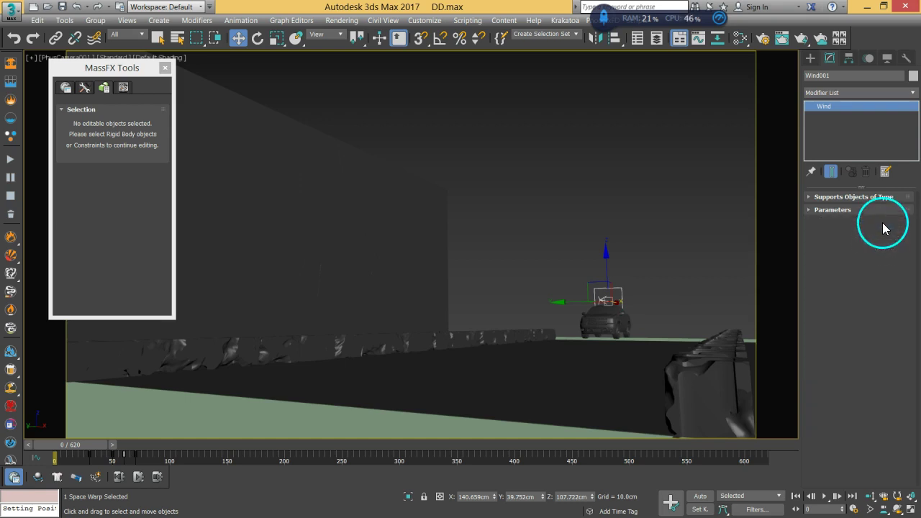
left_click(841, 210)
right_click(873, 233)
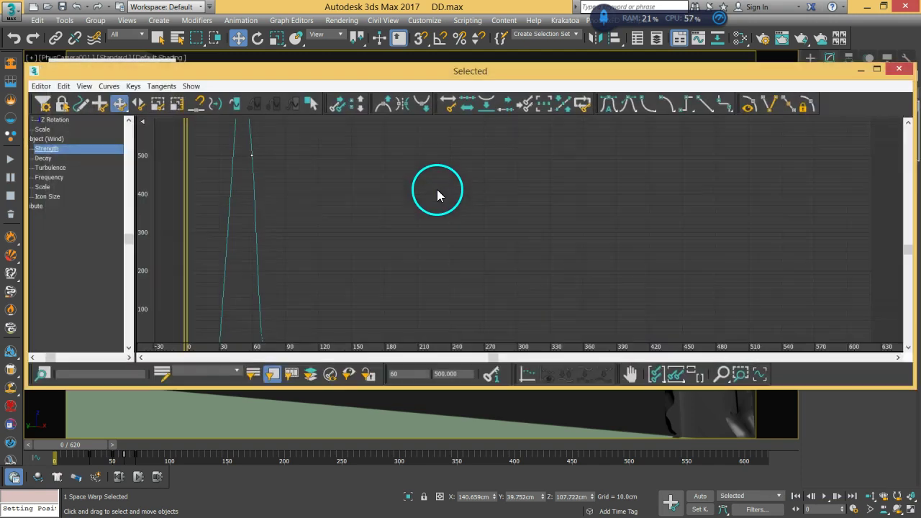
left_click(656, 375)
middle_click_drag(493, 281, 549, 274)
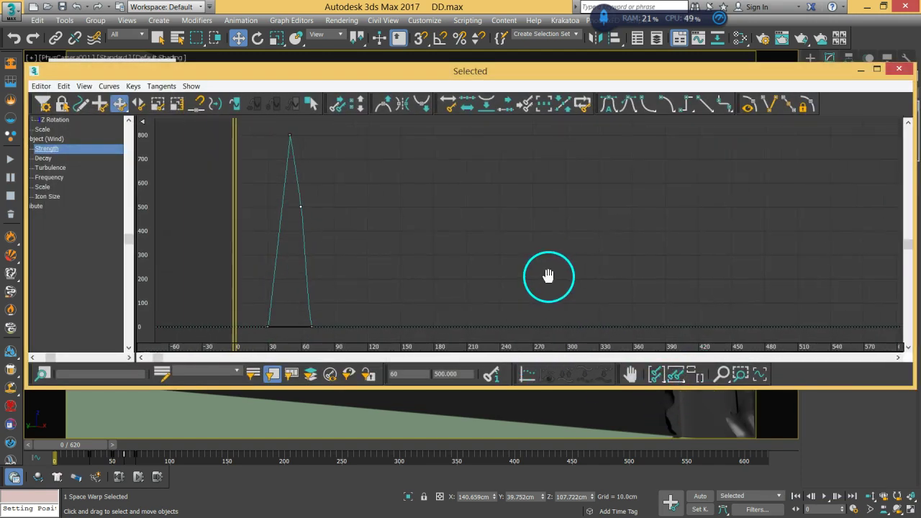
left_click(523, 261)
left_click_drag(270, 132, 352, 147)
double_click(453, 373)
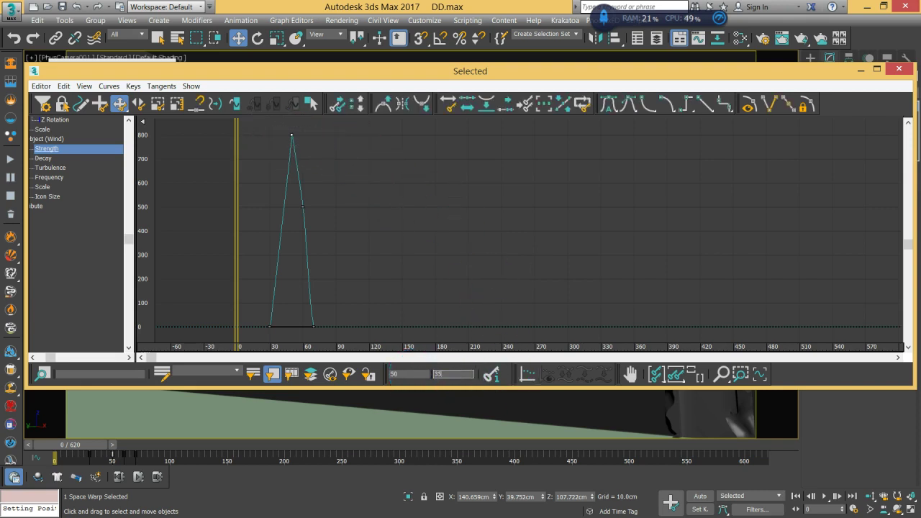
left_click(302, 208)
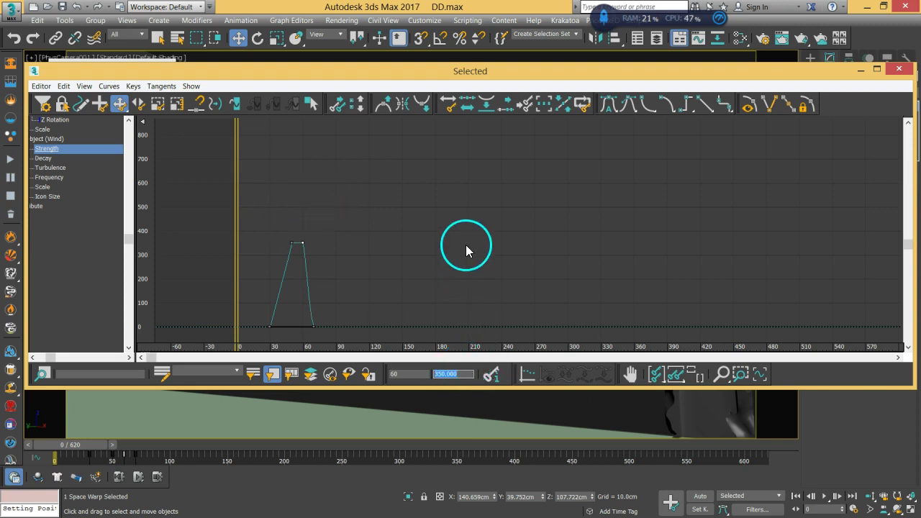
left_click(898, 68)
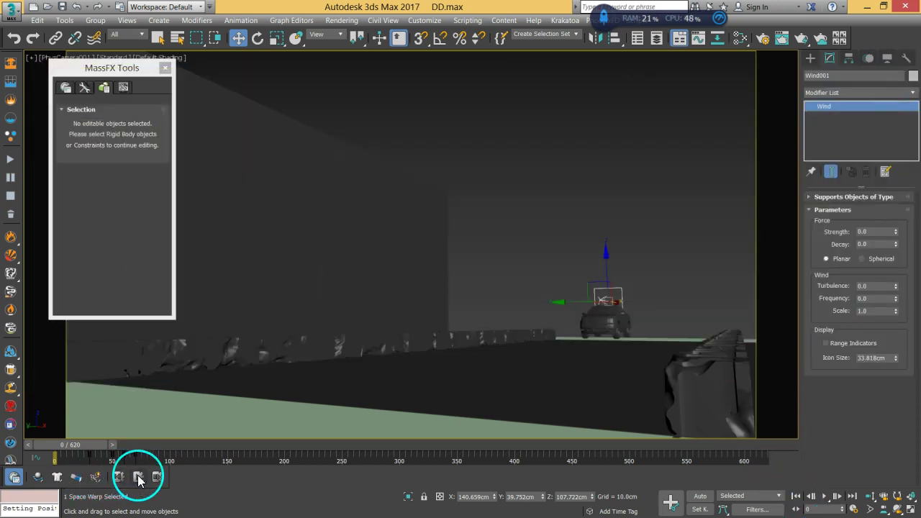
Move Wind001's frame 30 key to about frame 5 and test the simulation with the camera panned onto the arriving car.
left_click_drag(89, 463, 59, 462)
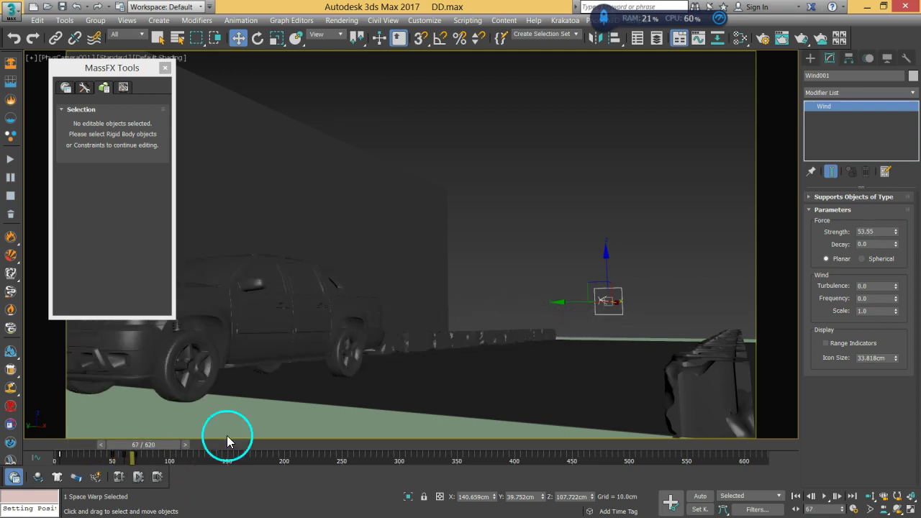
middle_click_drag(329, 387, 407, 387)
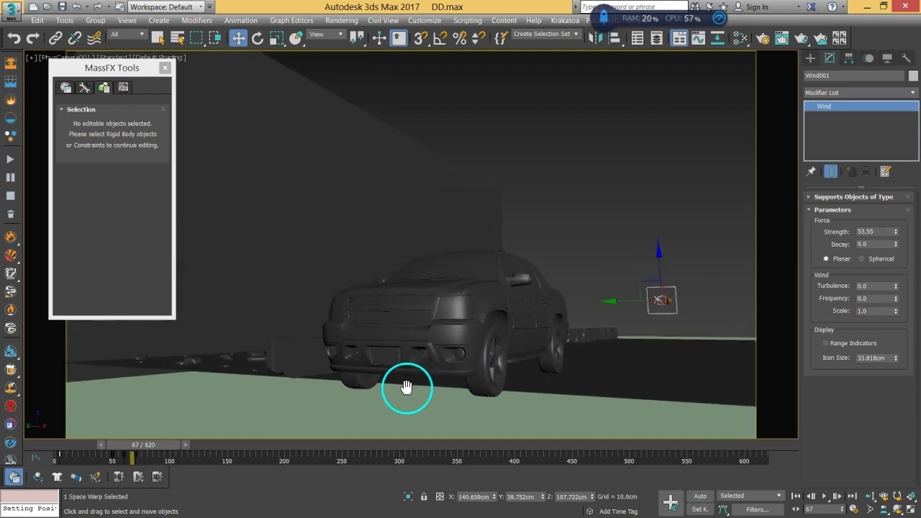
middle_click_drag(506, 374, 496, 376)
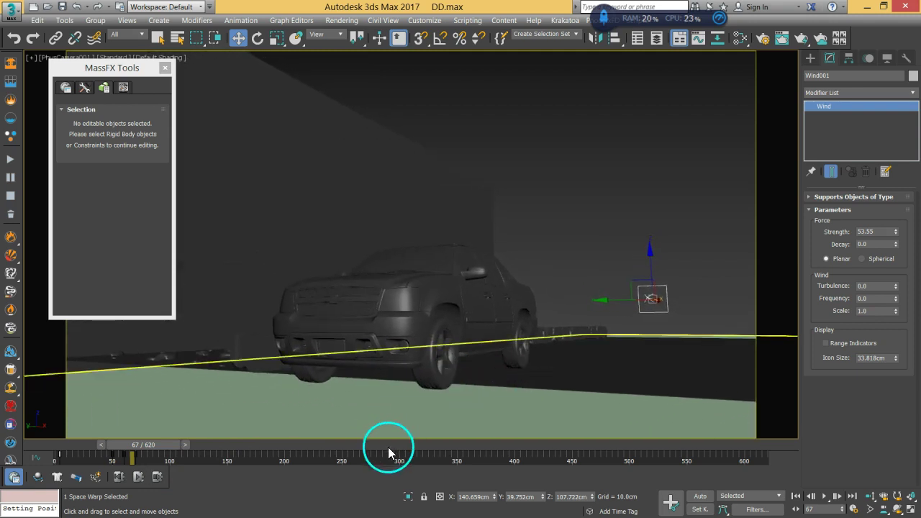
left_click(120, 477)
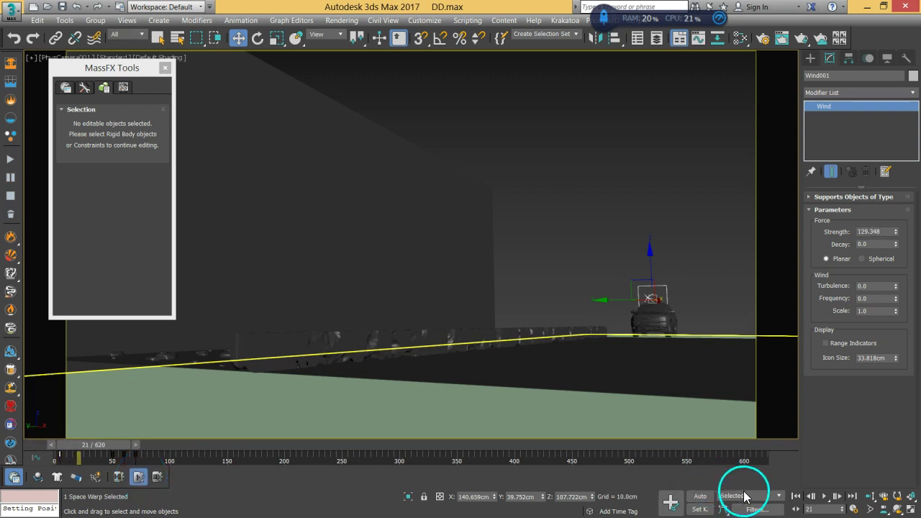
left_click(119, 477)
Pan the camera back along the road and select an edging stone in the far row with the Select tool.
left_click(681, 287)
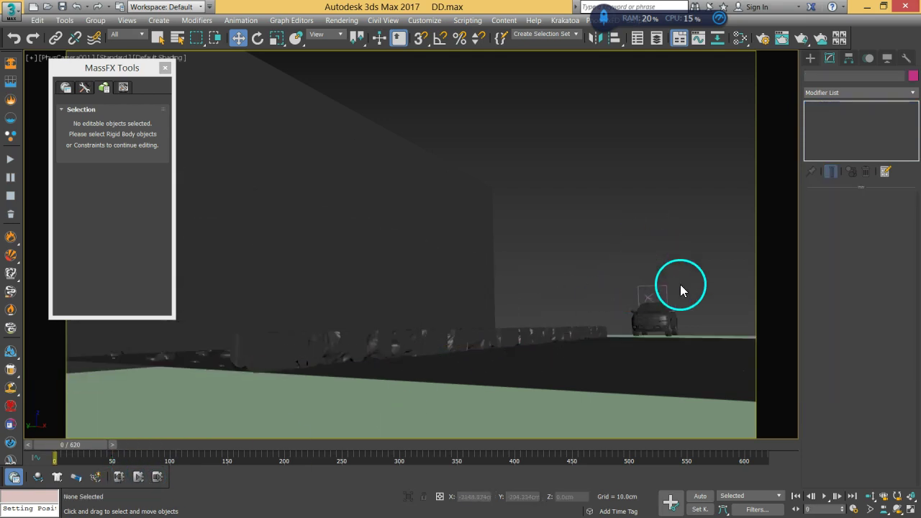
middle_click_drag(674, 302, 573, 278)
left_click(513, 341)
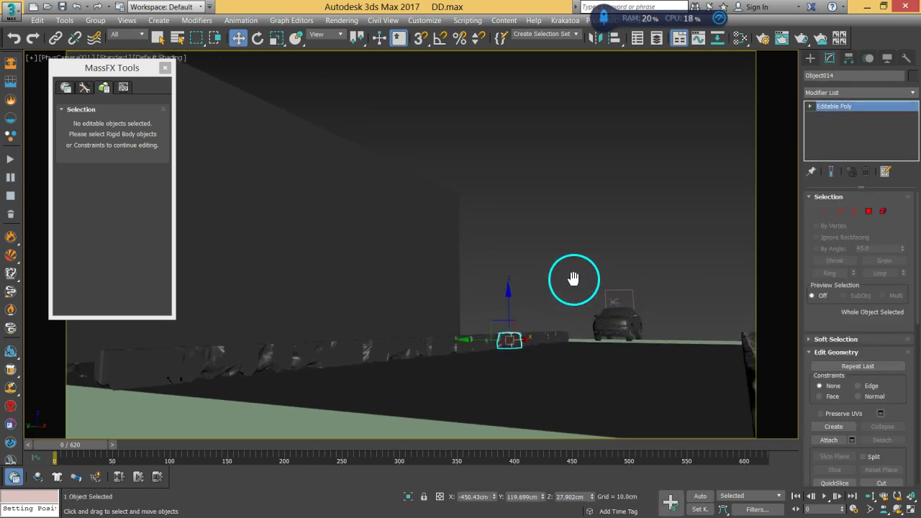
left_click(707, 309)
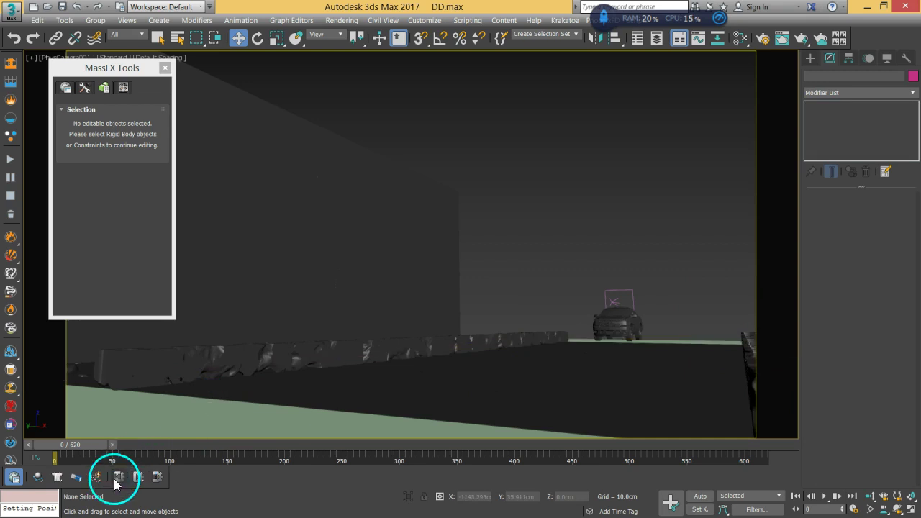
left_click(157, 37)
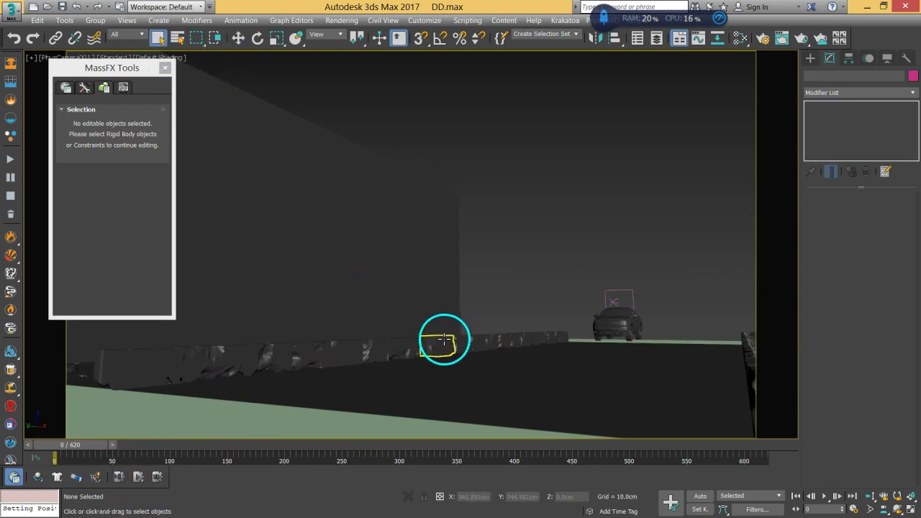
left_click(443, 338)
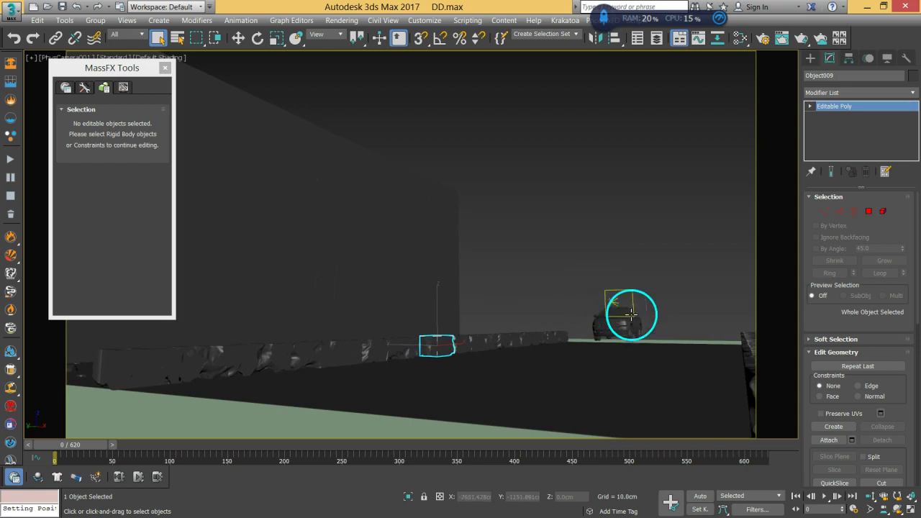
Switch to the perspective view and examine the edging stones beside the road up close near the car, leaving nothing selected.
key("p")
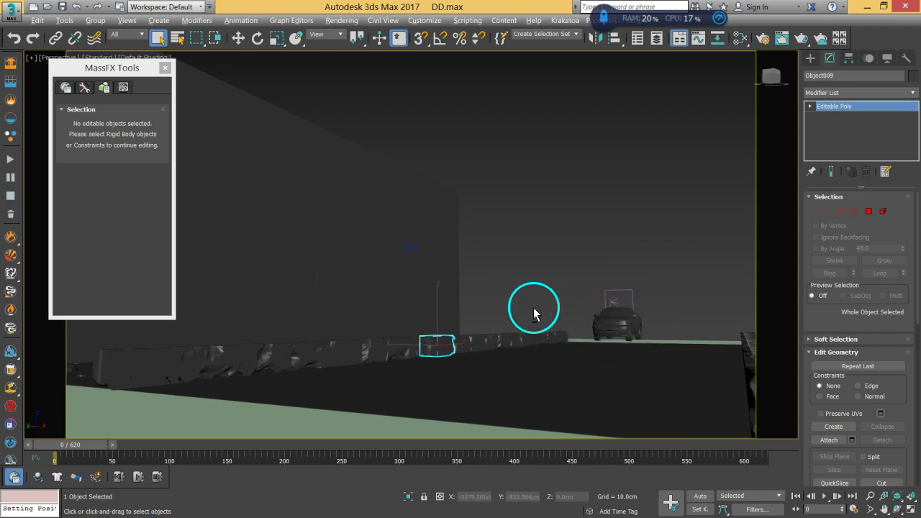
scroll(533, 312, "up", 3)
scroll(600, 323, "up", 4)
middle_click_drag(543, 281, 526, 294)
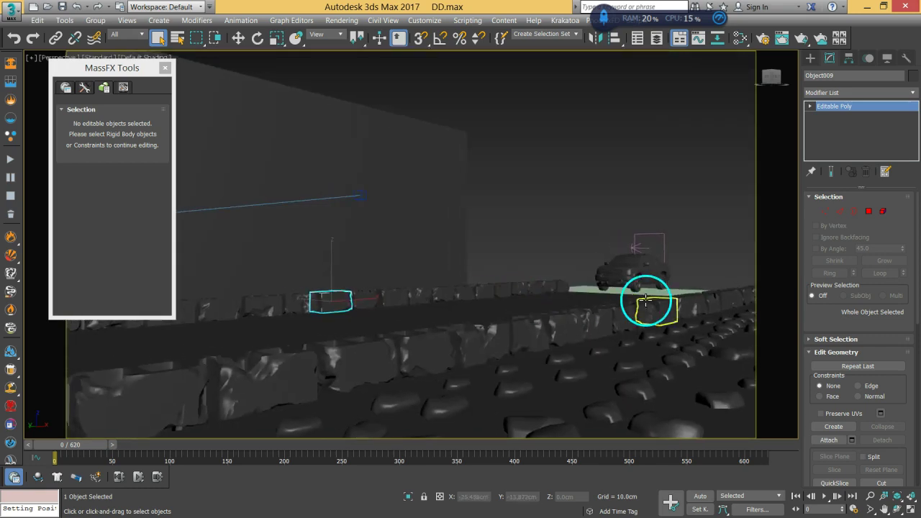
middle_click_drag(645, 301, 623, 295)
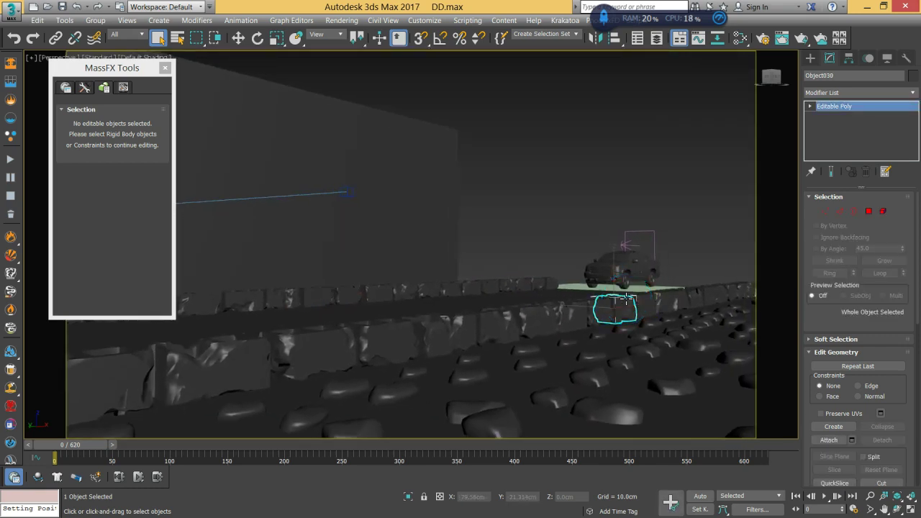
scroll(619, 302, "up", 5)
middle_click_drag(644, 300, 277, 283)
left_click(500, 183)
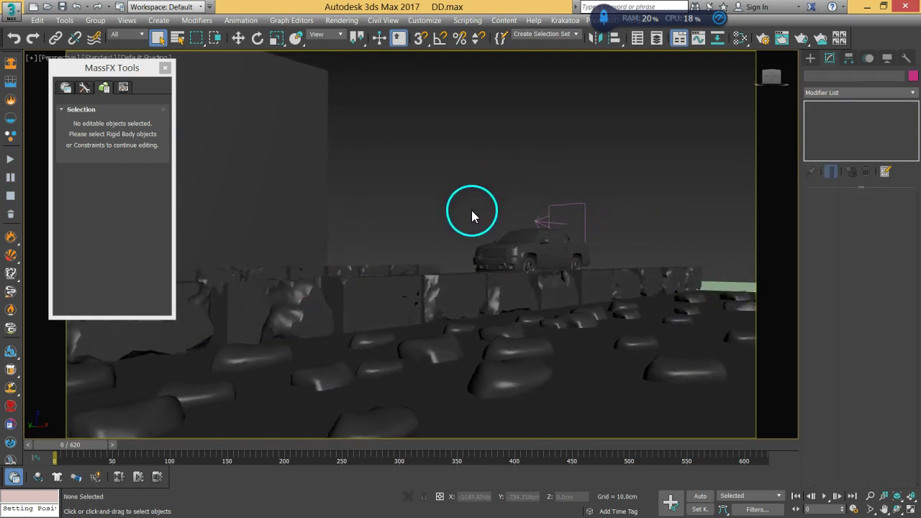
Look along the roadside edging stones in the perspective view and save the scene.
middle_click_drag(497, 267, 536, 266)
scroll(431, 323, "up", 5)
middle_click_drag(432, 323, 907, 335)
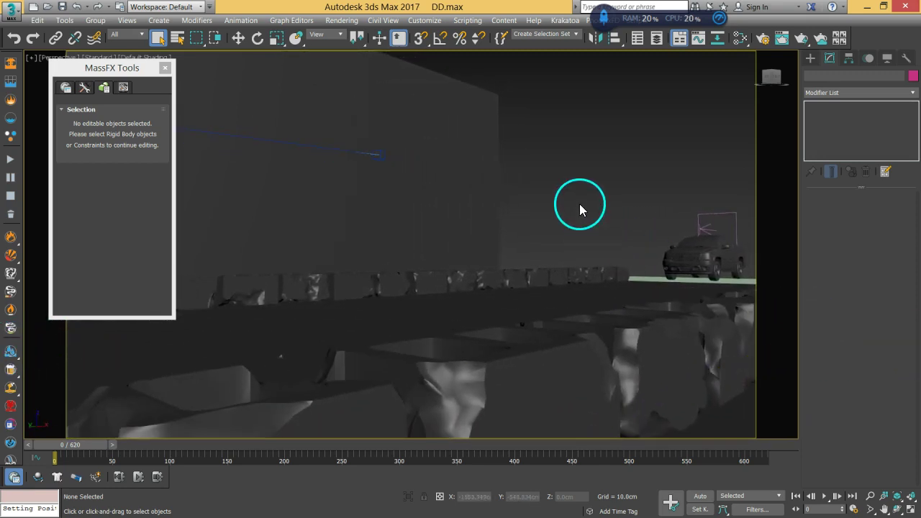
key("ctrl+s")
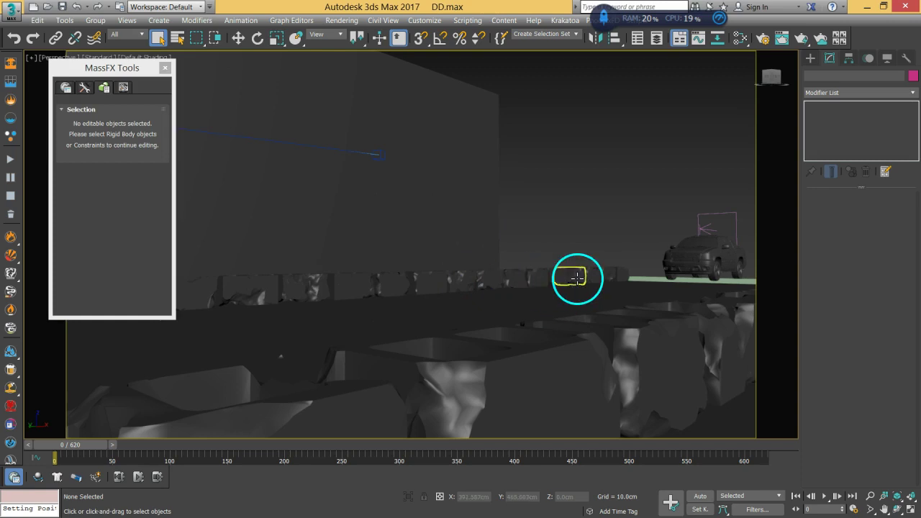
scroll(668, 250, "up", 2)
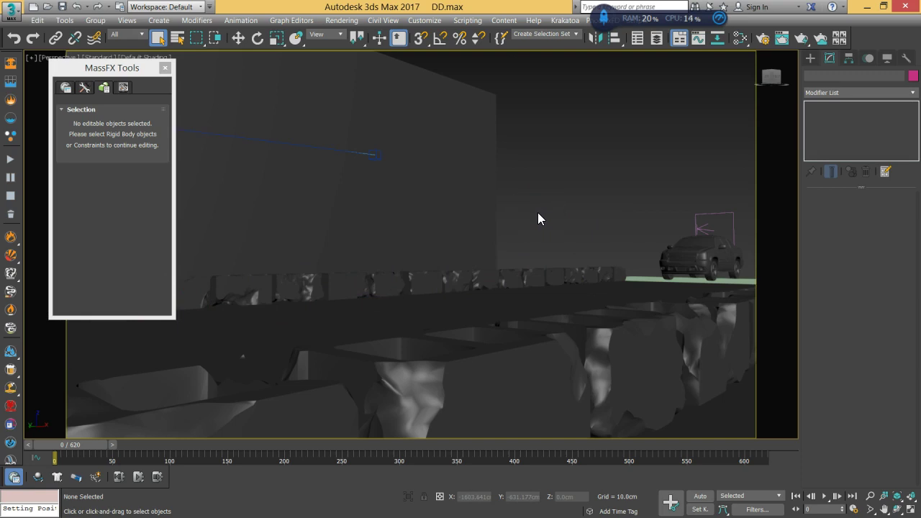
middle_click_drag(536, 214, 520, 249)
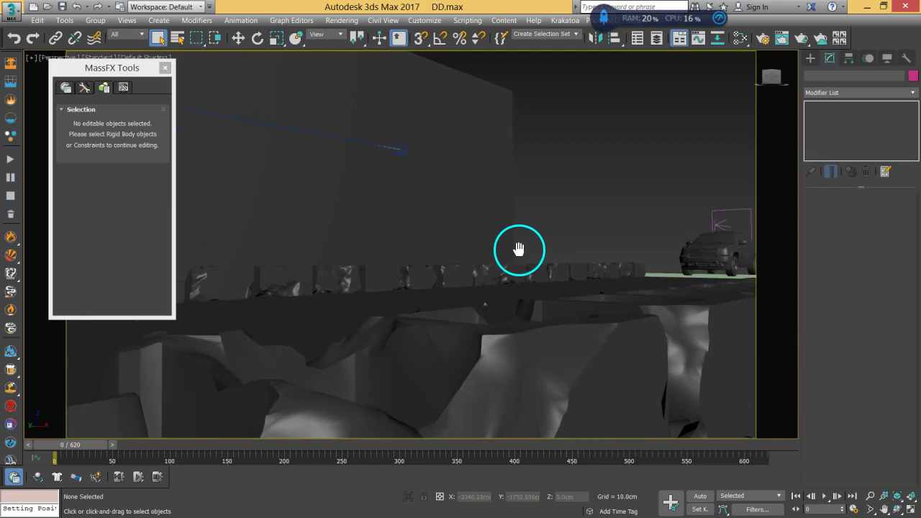
left_click(546, 252)
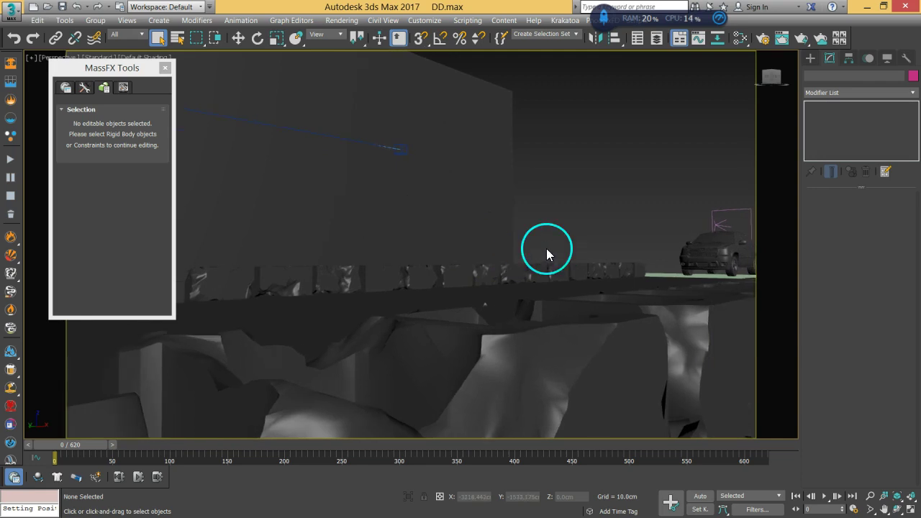
left_click(544, 209)
left_click(639, 167)
left_click(630, 253)
mouse_move(626, 257)
left_mouse_down()
mouse_move(604, 295)
mouse_move(596, 277)
mouse_move(623, 262)
left_mouse_up()
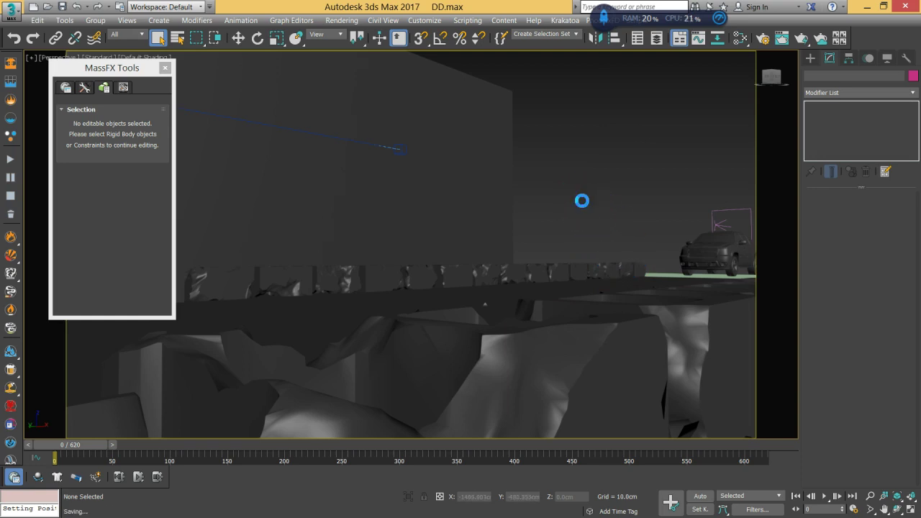
left_click_drag(604, 203, 615, 207)
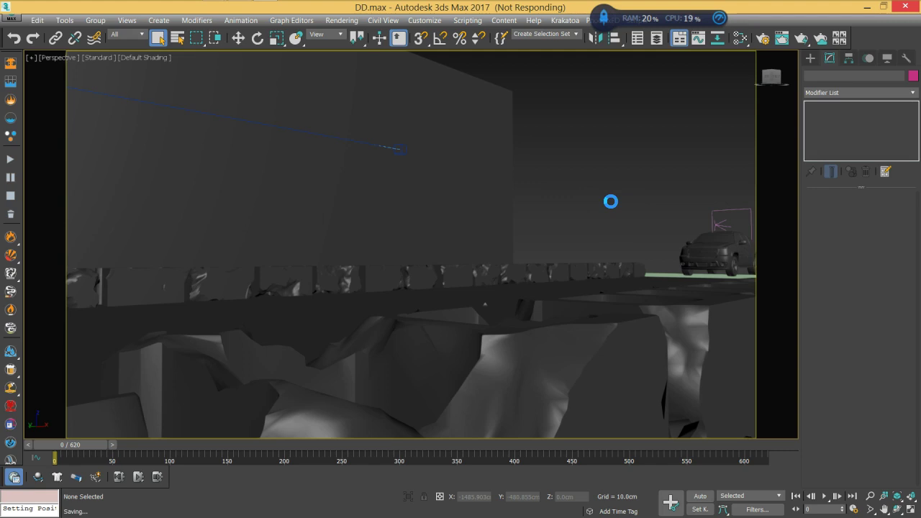
left_click_drag(603, 100, 816, 23)
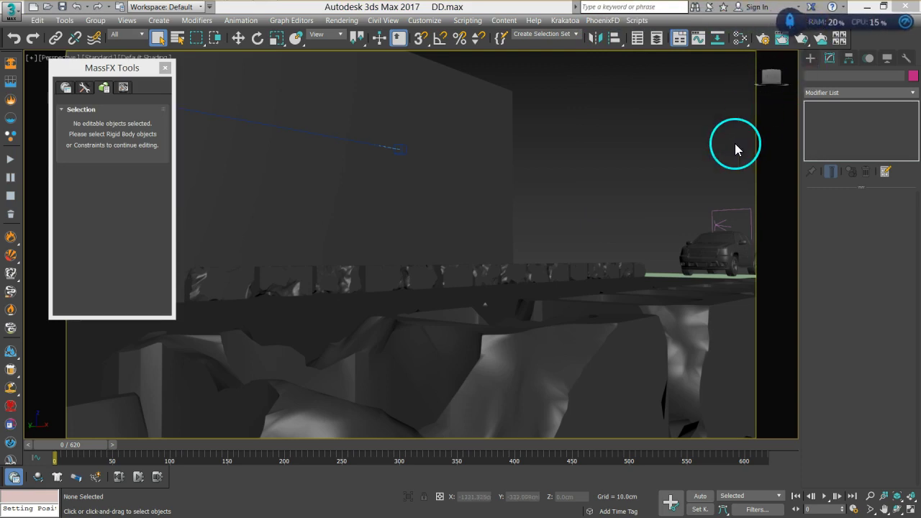
Make sure Compress on Save is enabled in the file handling preferences and accept the settings.
left_click(423, 20)
left_click(460, 184)
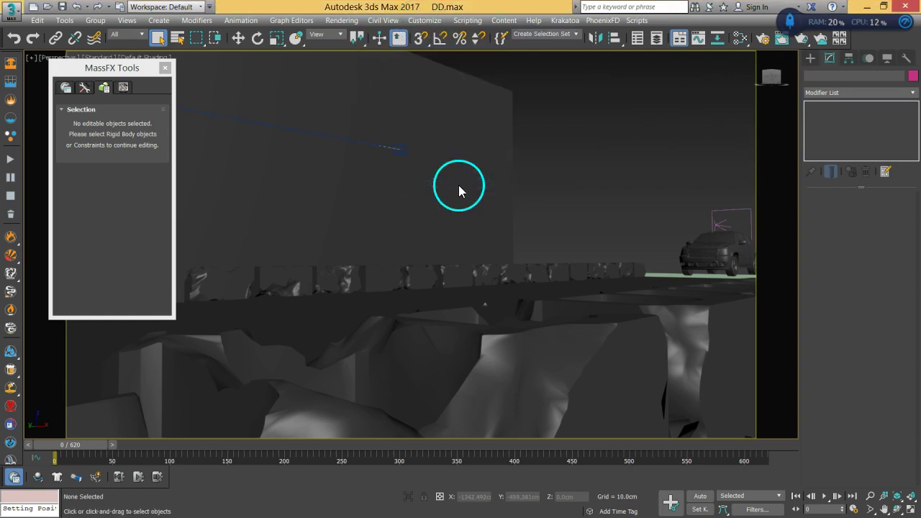
left_click_drag(362, 76, 378, 51)
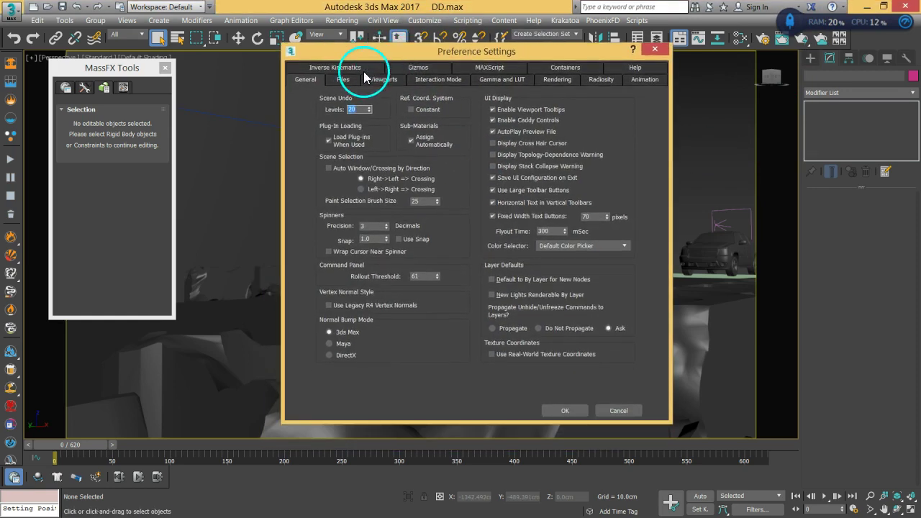
left_click(344, 79)
left_click(393, 155)
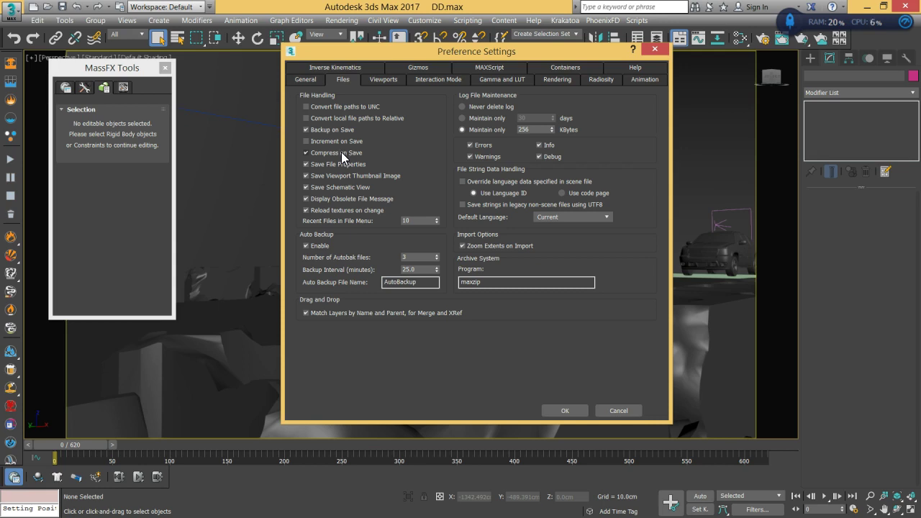
left_click(319, 154)
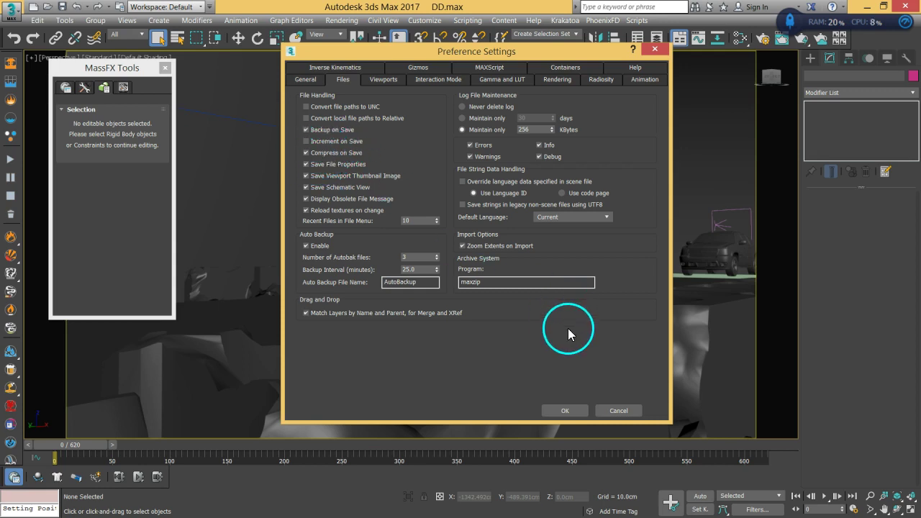
left_click(565, 410)
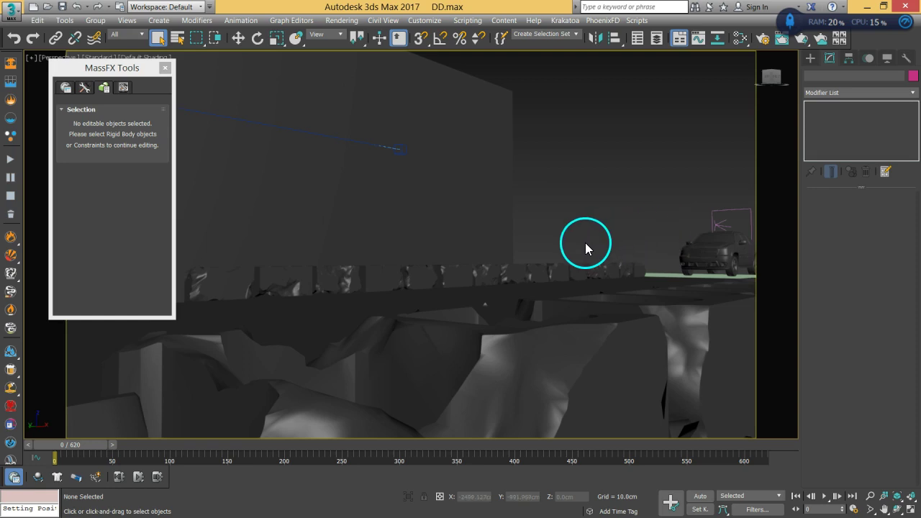
Select the ToyCar selection set, unhiding and unfreezing its objects, and isolate it in the viewport.
left_click(574, 34)
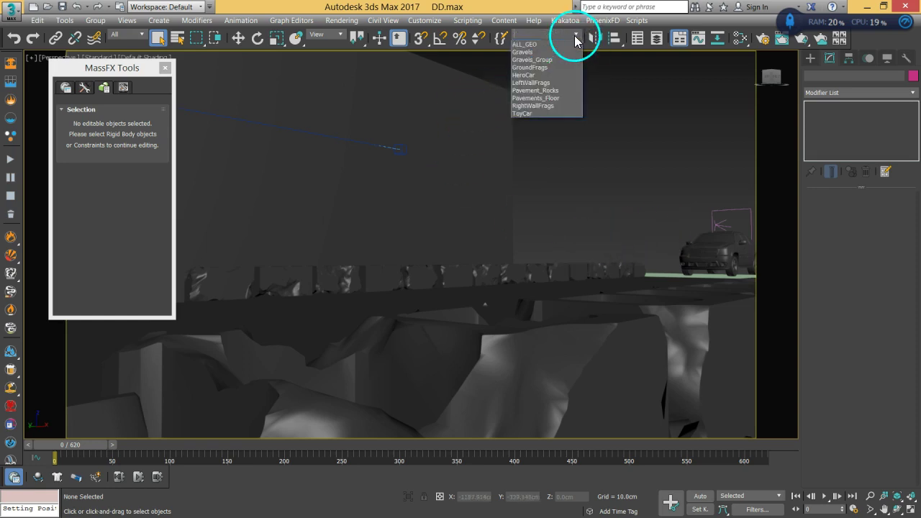
left_click(530, 113)
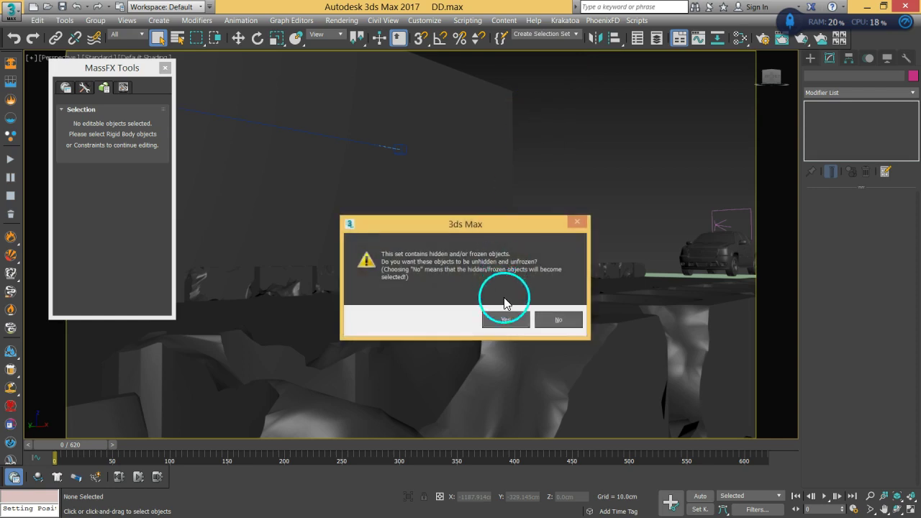
left_click(514, 318)
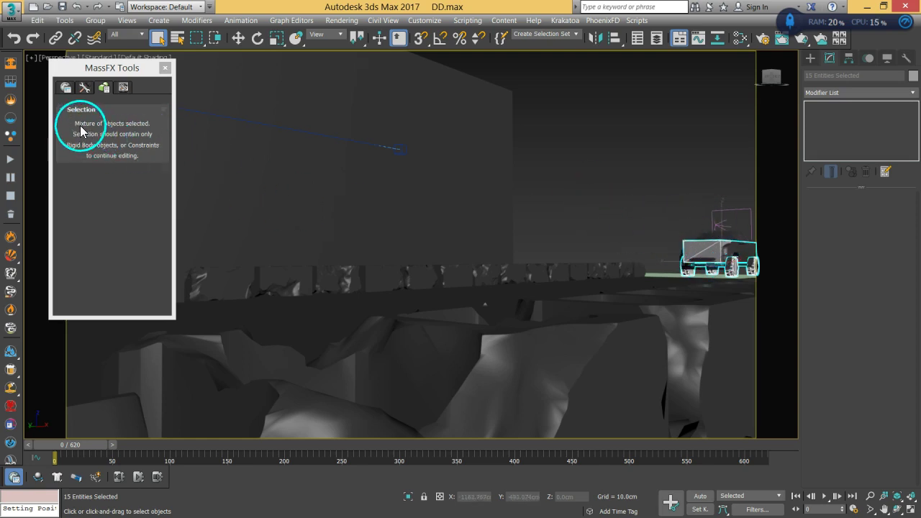
scroll(648, 237, "up", 5)
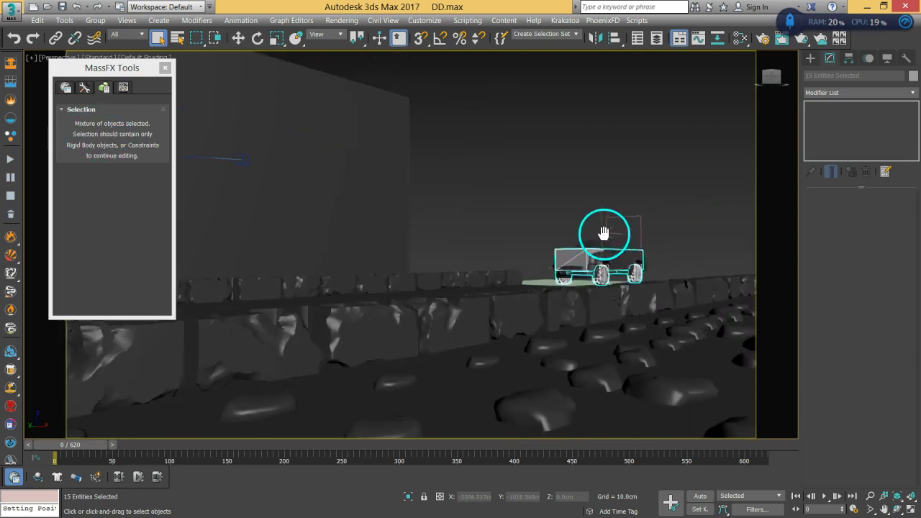
scroll(623, 253, "up", 5)
middle_click_drag(621, 370, 612, 313, "alt")
middle_click_drag(413, 301, 580, 271, "alt")
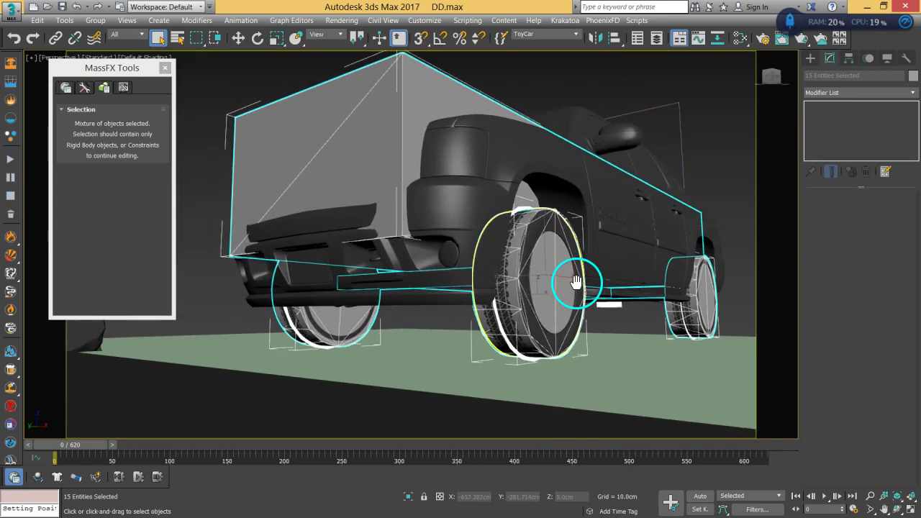
left_click(410, 499)
middle_click_drag(479, 353, 473, 313, "alt")
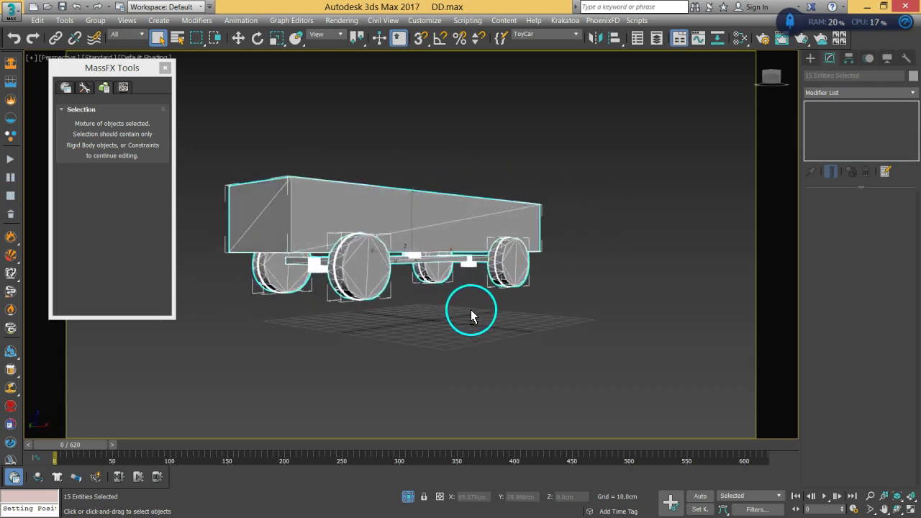
Select only the toy car's rigid bodies, namely the body box, the wheels and the axle bars, leaving out the constraints.
left_click(625, 279)
left_click(513, 233)
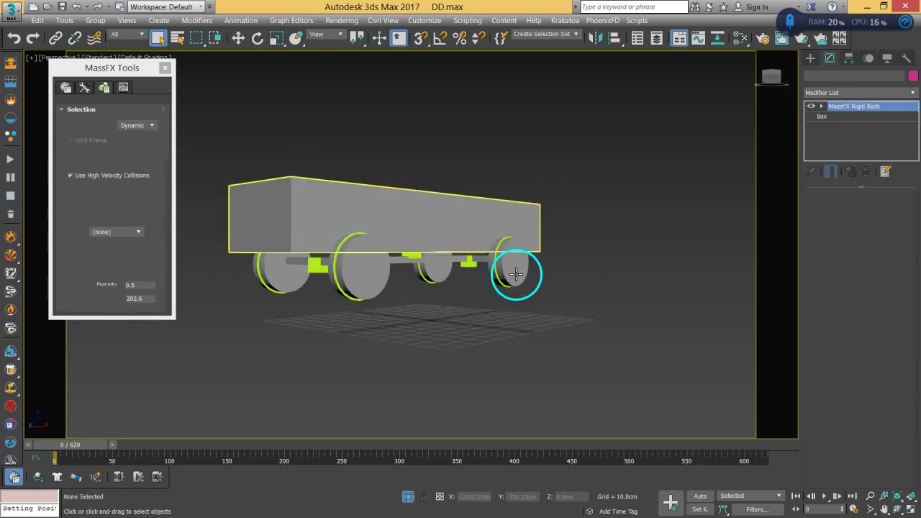
left_click(518, 273, "ctrl")
left_click(445, 274, "ctrl")
left_click(441, 262, "ctrl")
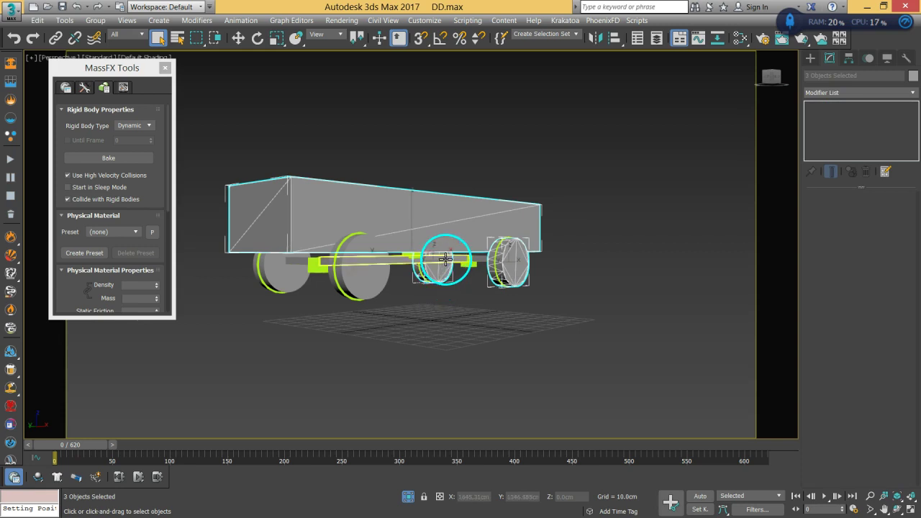
left_click(317, 265, "ctrl")
left_click(270, 272, "ctrl")
left_click(292, 274, "ctrl")
left_click(293, 273, "ctrl")
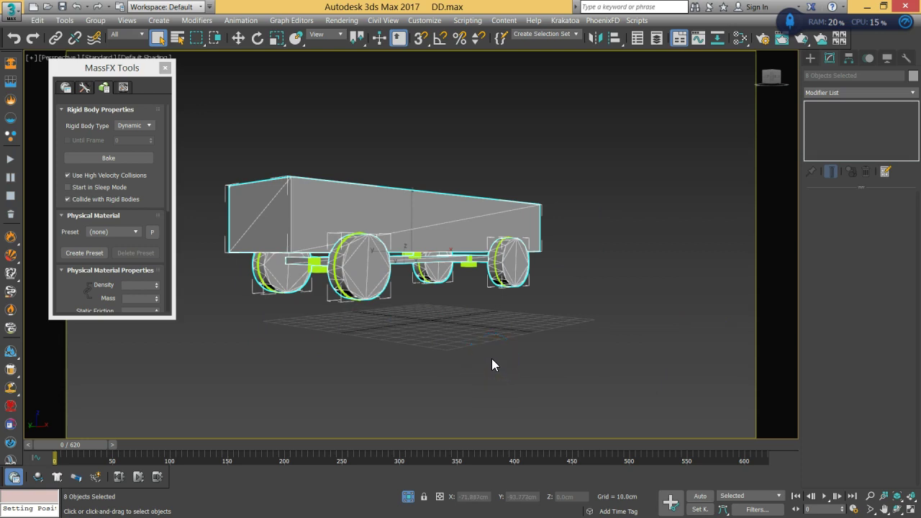
Set the animation's end time to 200 in the time configuration.
scroll(467, 317, "down", 5)
middle_click_drag(480, 320, 421, 382, "alt")
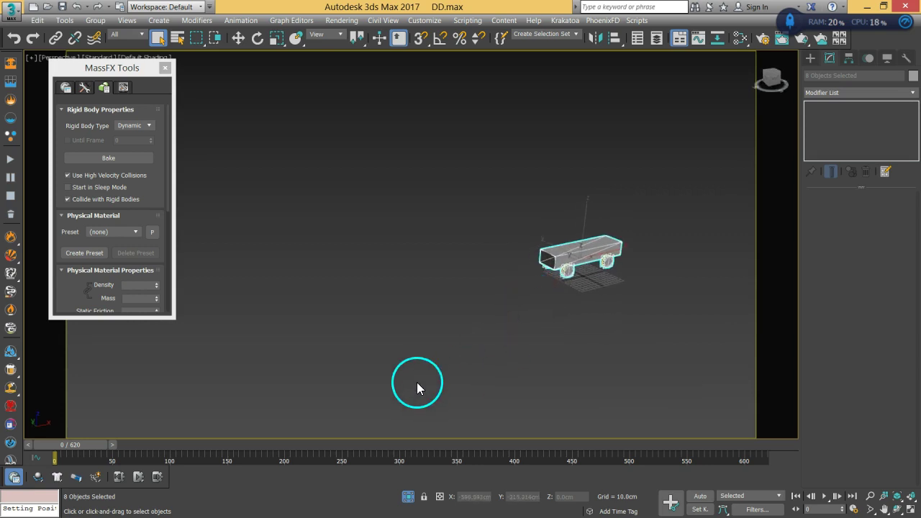
right_click(827, 503)
left_click(421, 300)
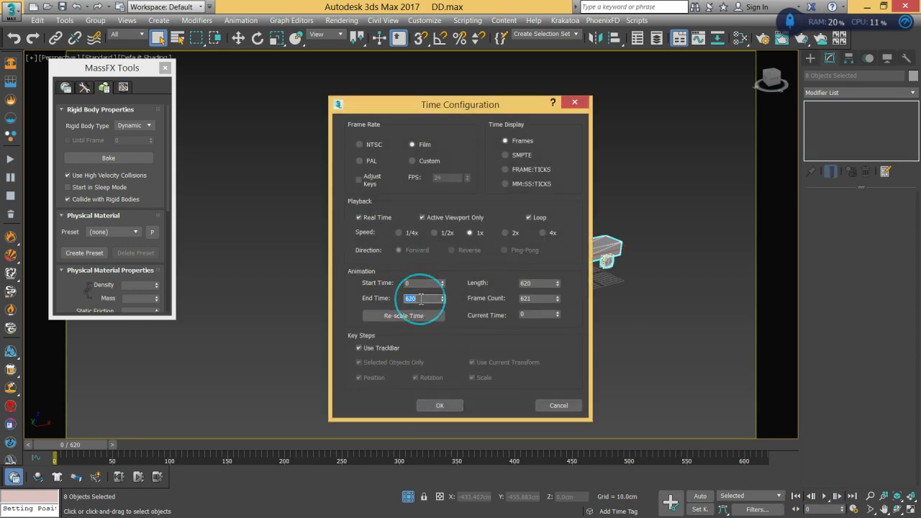
type("200")
key("Return")
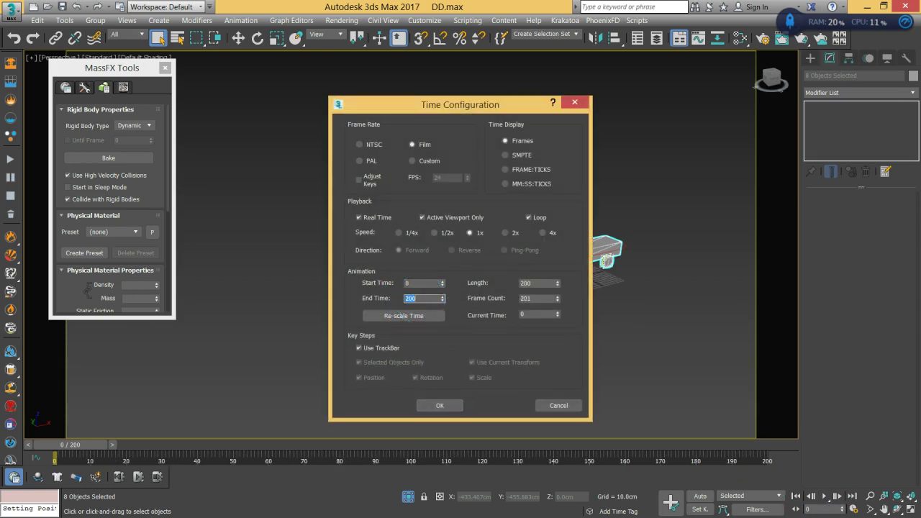
left_click(439, 405)
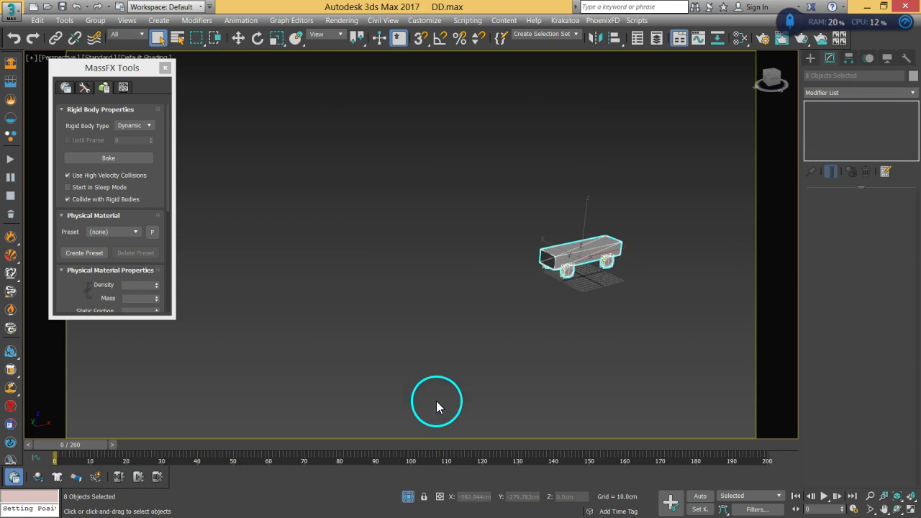
Bake the MassFX simulation of the toy car's rigid bodies to keyframes.
mouse_move(430, 345)
middle_mouse_down()
mouse_move(446, 339)
mouse_move(424, 334)
middle_mouse_up()
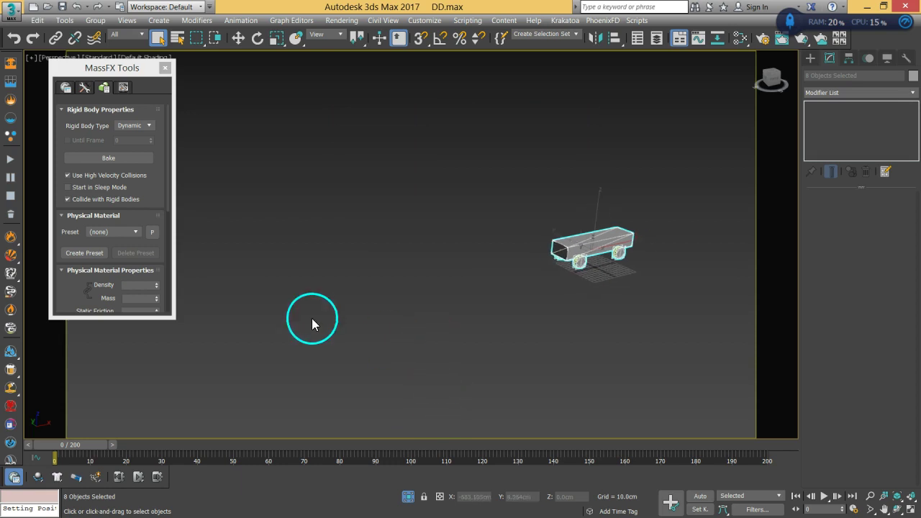
left_click(65, 87)
left_click_drag(111, 264, 97, 281)
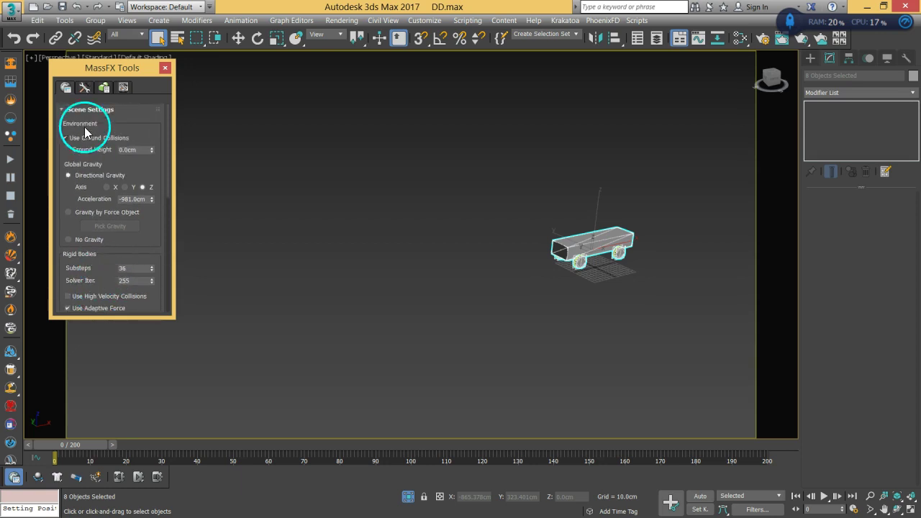
left_click(82, 87)
left_click(115, 190)
left_click(81, 175)
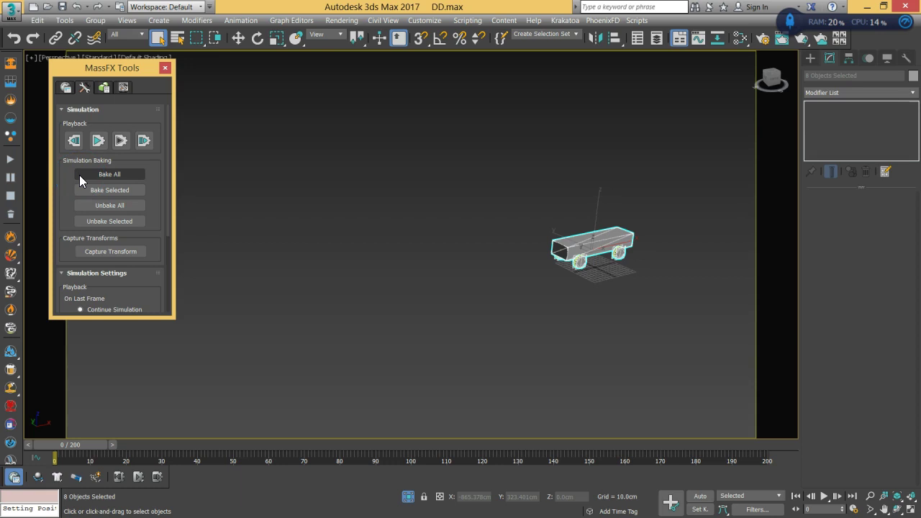
mouse_move(150, 241)
left_mouse_down()
mouse_move(154, 95)
mouse_move(138, 229)
left_mouse_up()
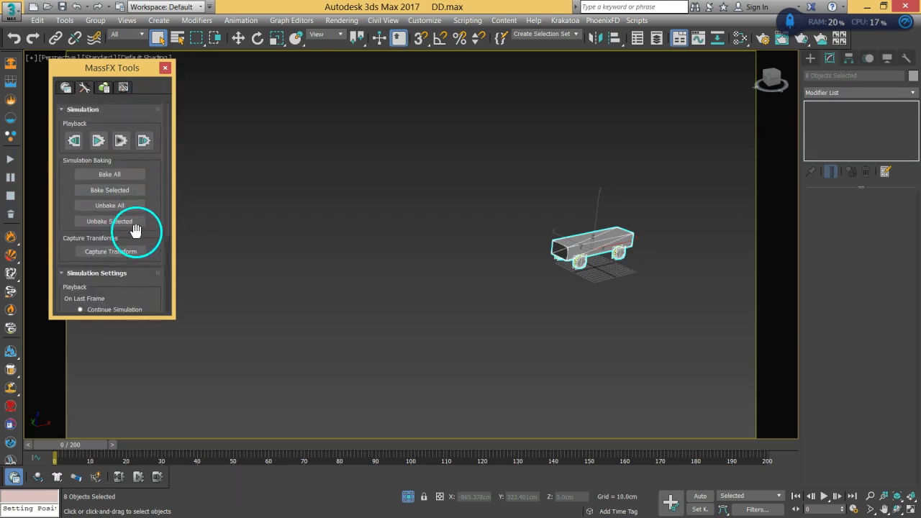
left_click(113, 177)
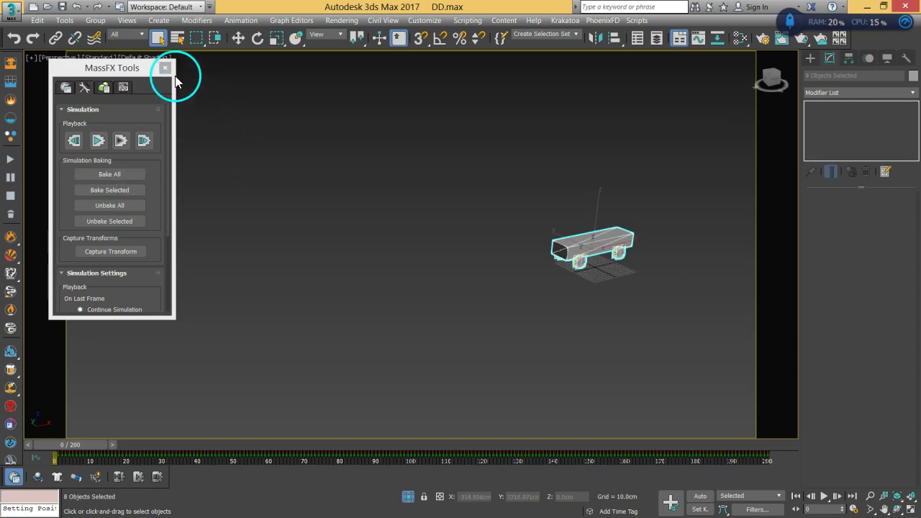
Play back the baked toy car animation with MassFX Tools closed, return to frame 0 and exit isolation.
left_click(165, 67)
left_click(278, 237)
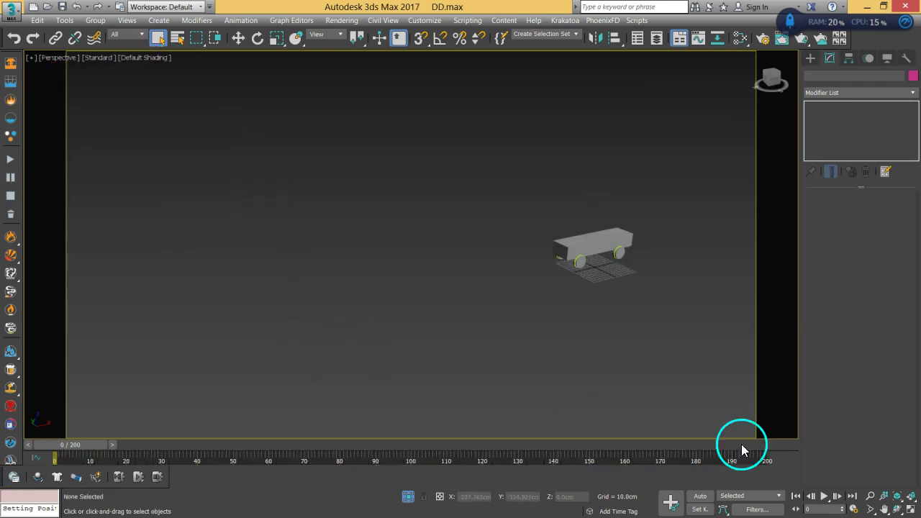
left_click(824, 495)
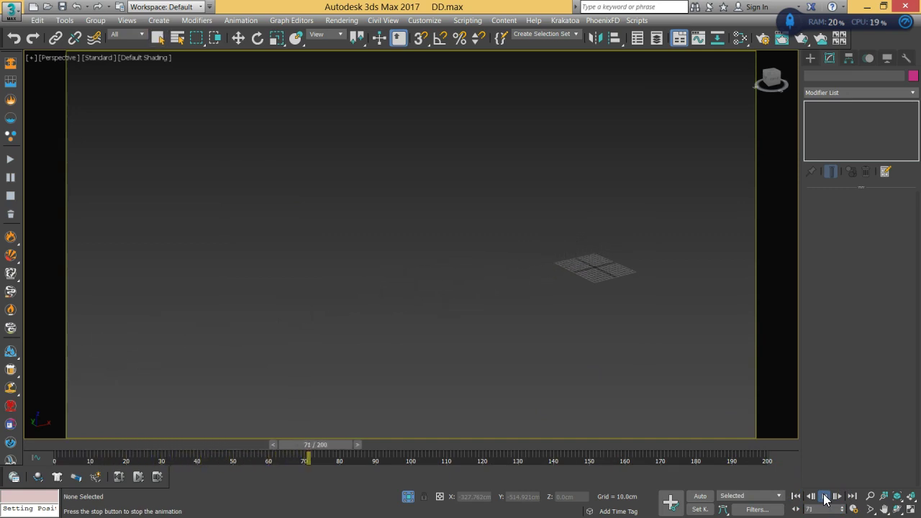
left_click(824, 496)
left_click(796, 496)
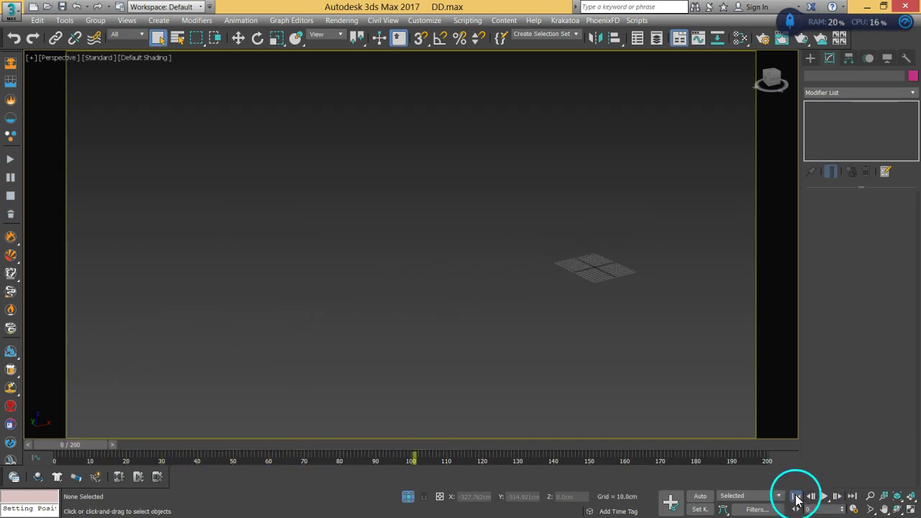
scroll(540, 370, "up", 5)
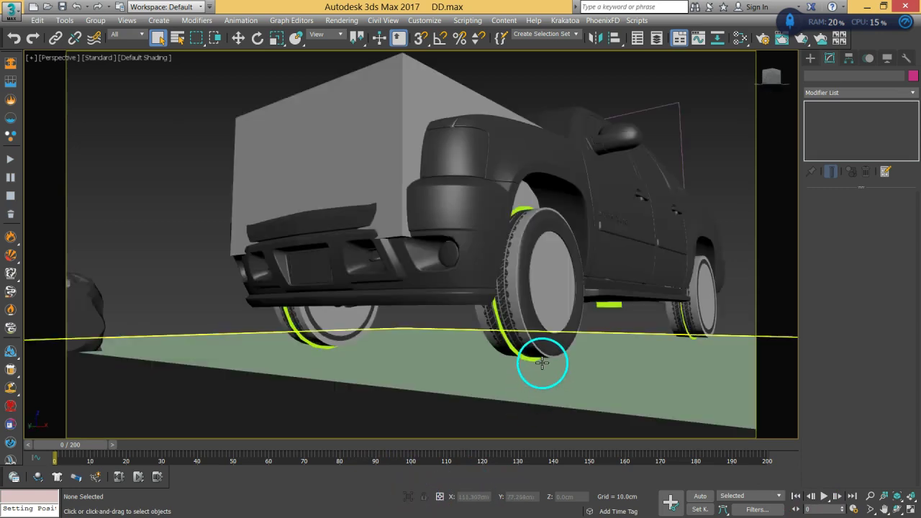
Select the toy car's rigid bodies and constraints through their named selection set and hide them.
left_click(576, 34)
left_click(536, 108)
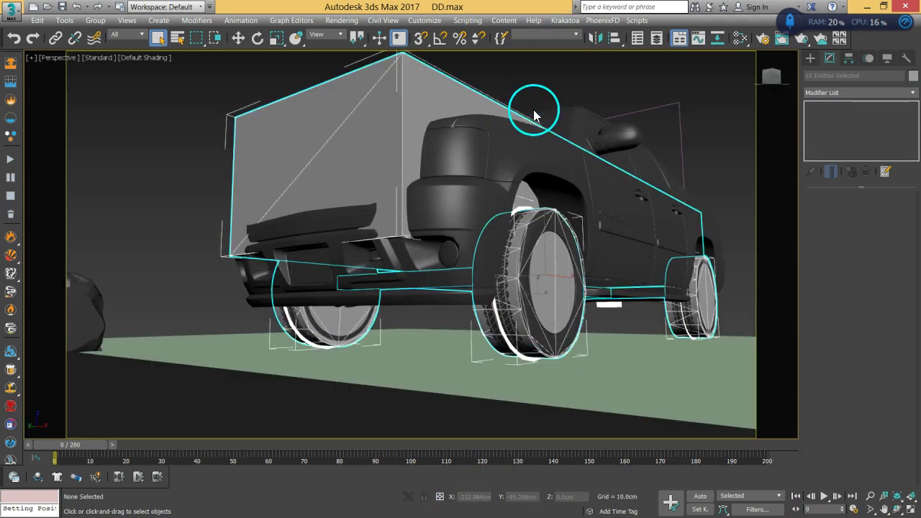
right_click(434, 118)
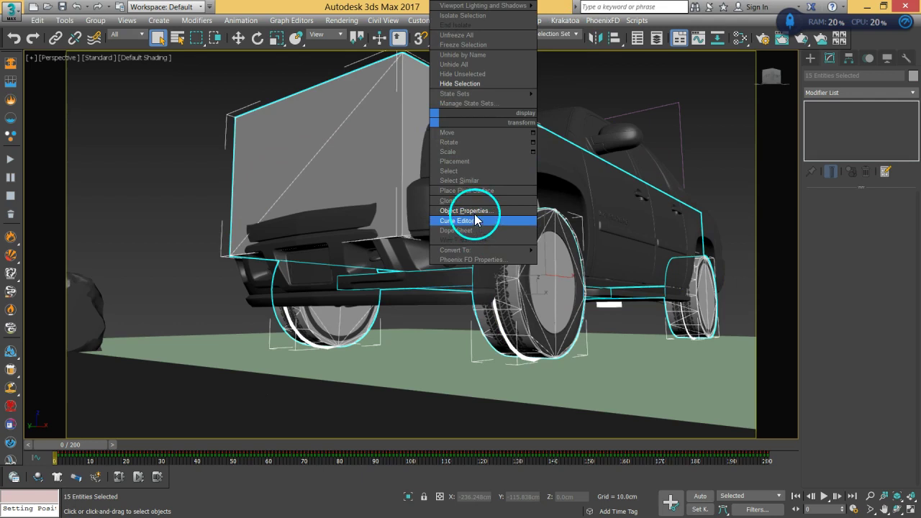
left_click(478, 83)
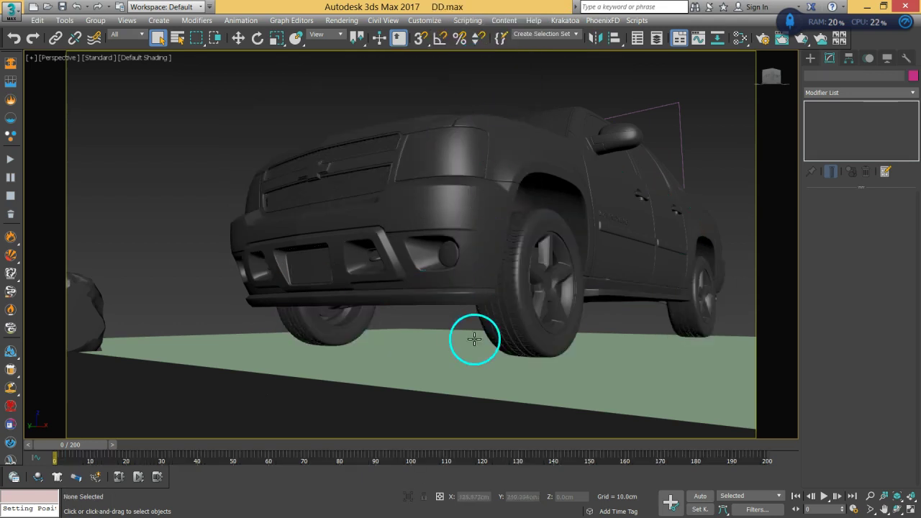
Play back the pickup's baked driving animation from the side of the street and return to frame 0.
scroll(513, 317, "down", 5)
middle_click_drag(514, 302, 520, 343, "alt")
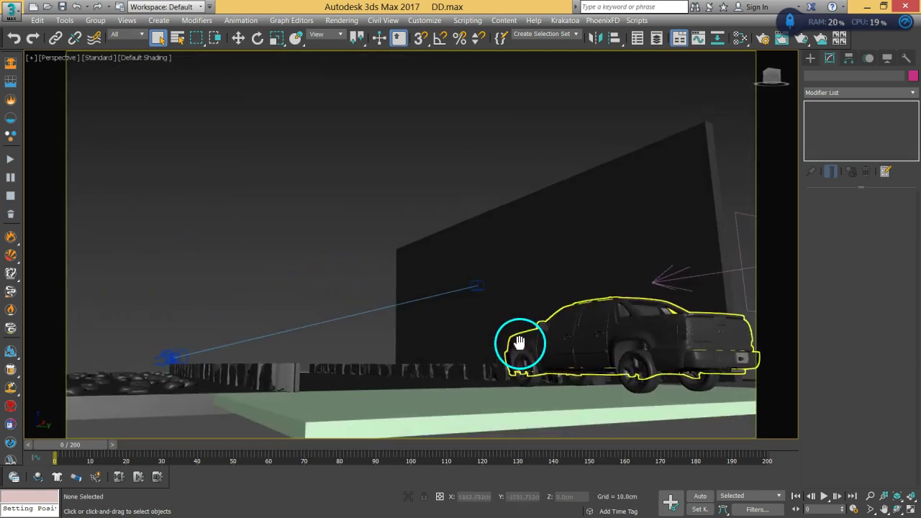
scroll(519, 342, "up", 4)
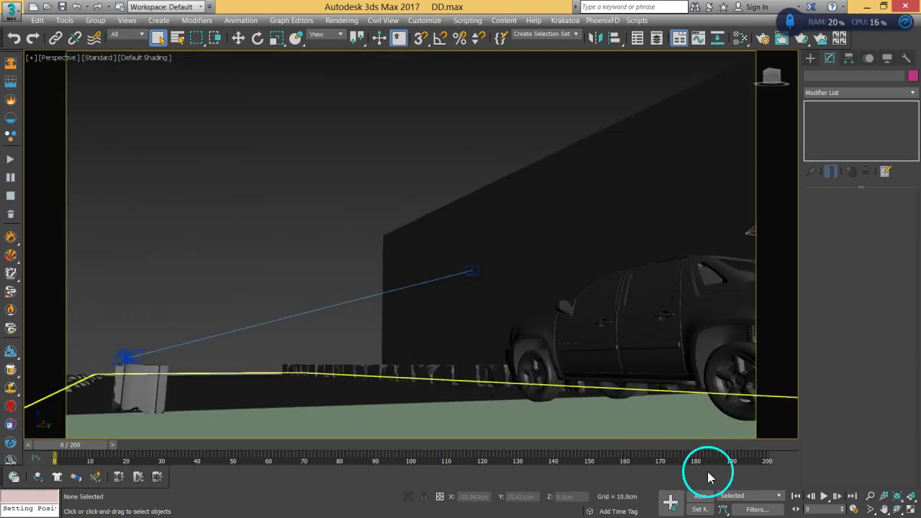
left_click(824, 496)
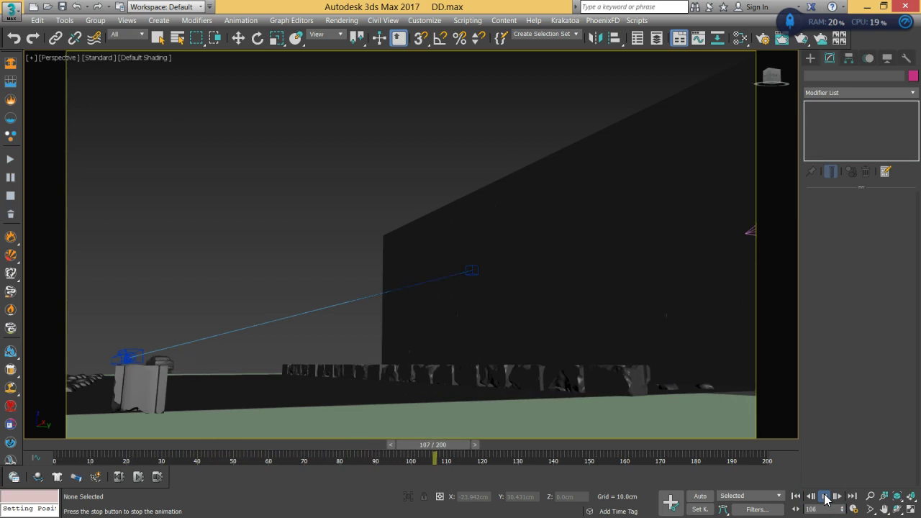
left_click(825, 497)
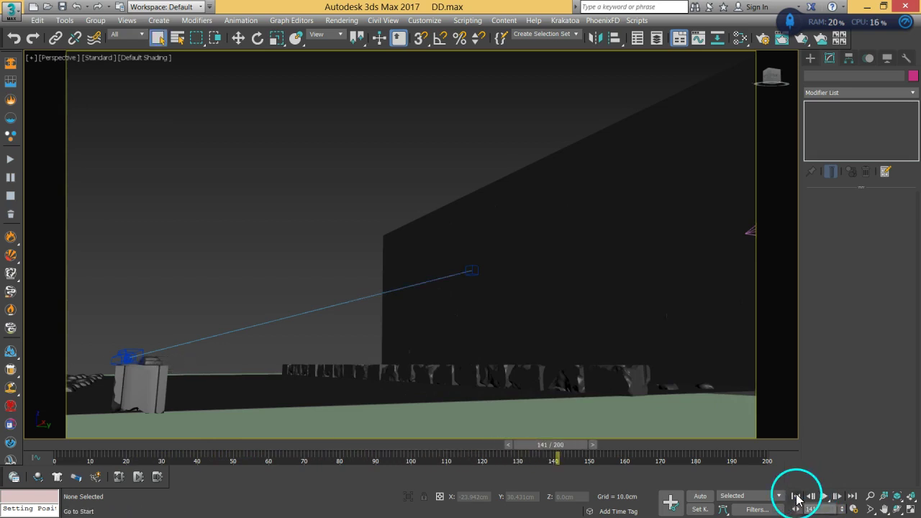
left_click(797, 497)
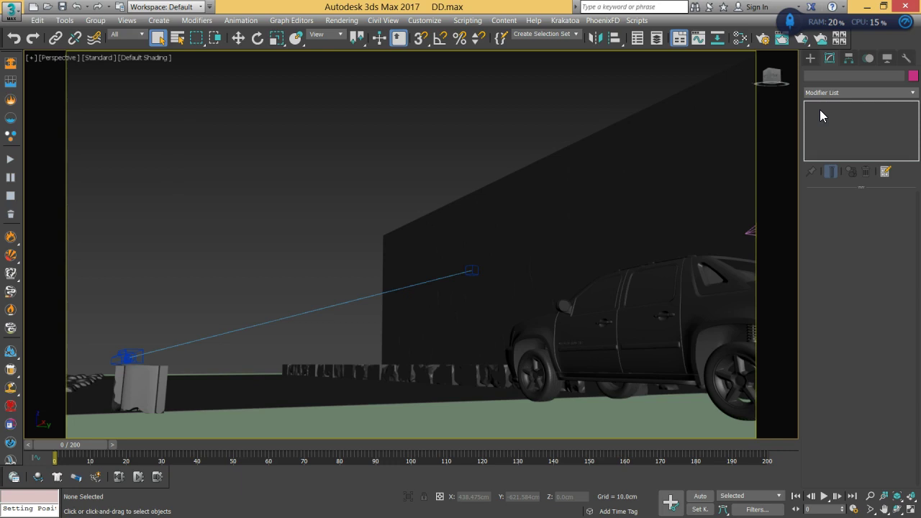
Save the DD.max scene.
left_click(701, 31)
left_click(640, 343)
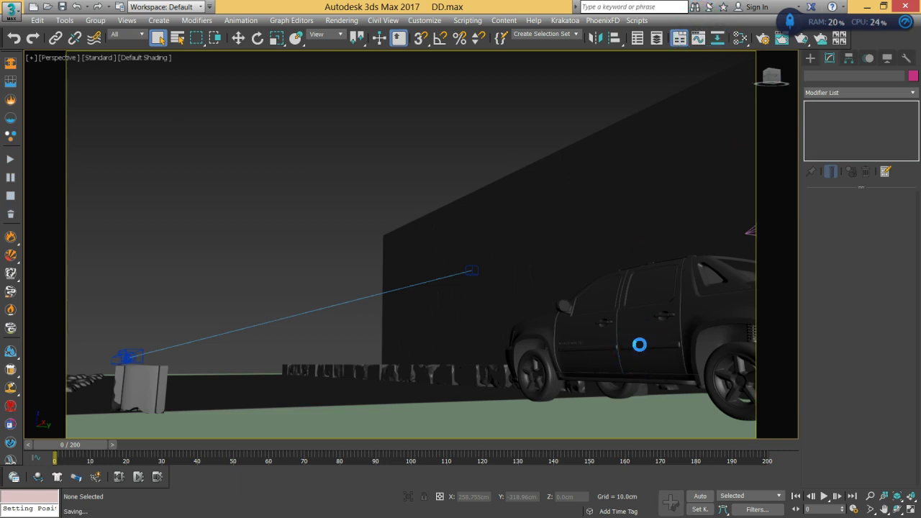
left_click(620, 360)
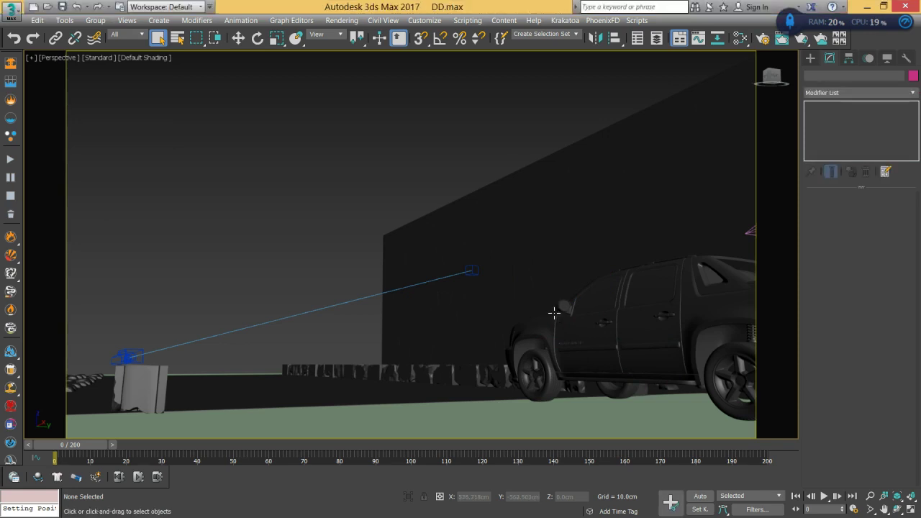
Clear the scene with New All and reset 3ds Max to a default empty scene.
left_click(10, 9)
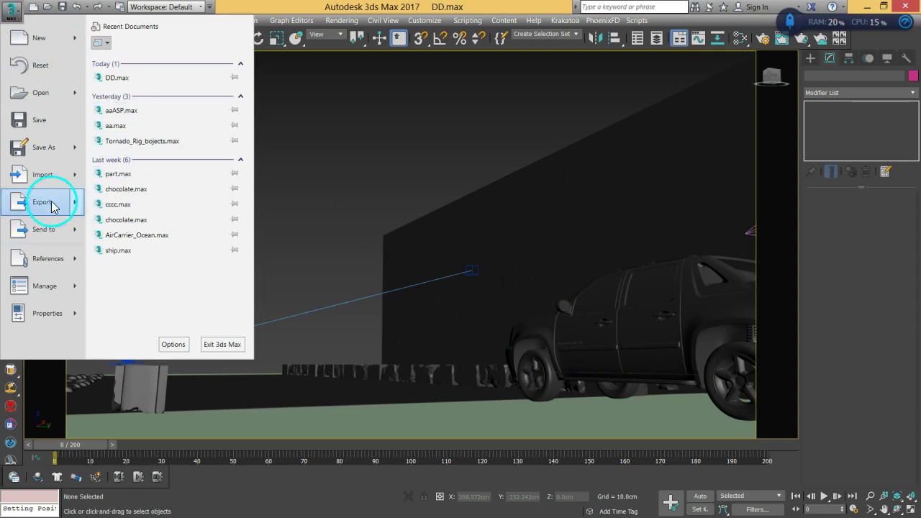
mouse_move(48, 182)
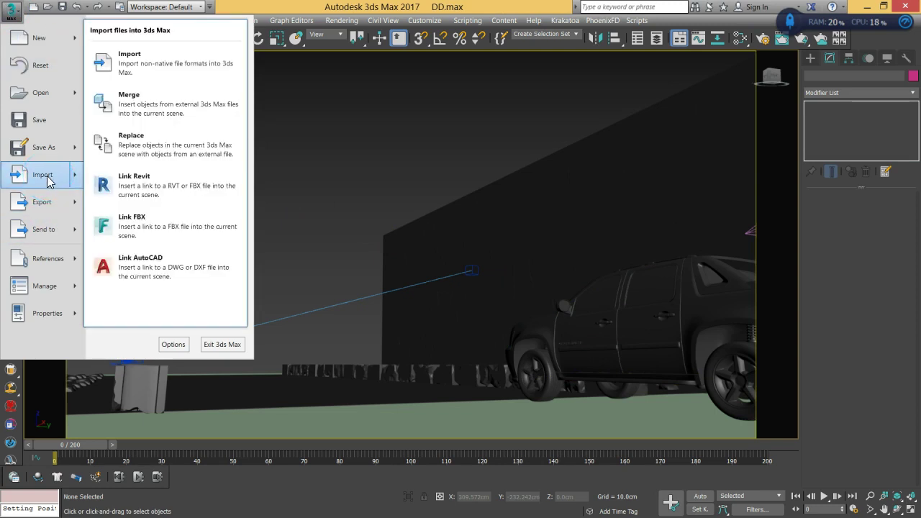
left_click(40, 40)
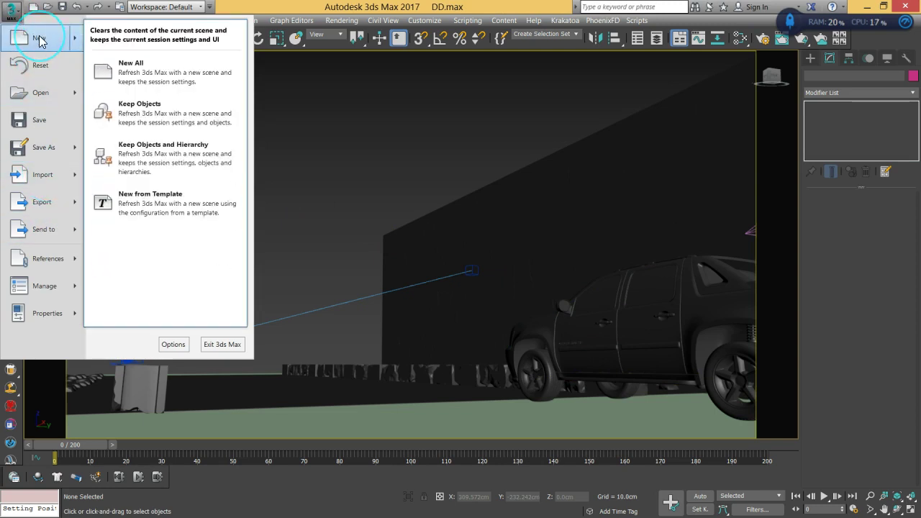
left_click(149, 64)
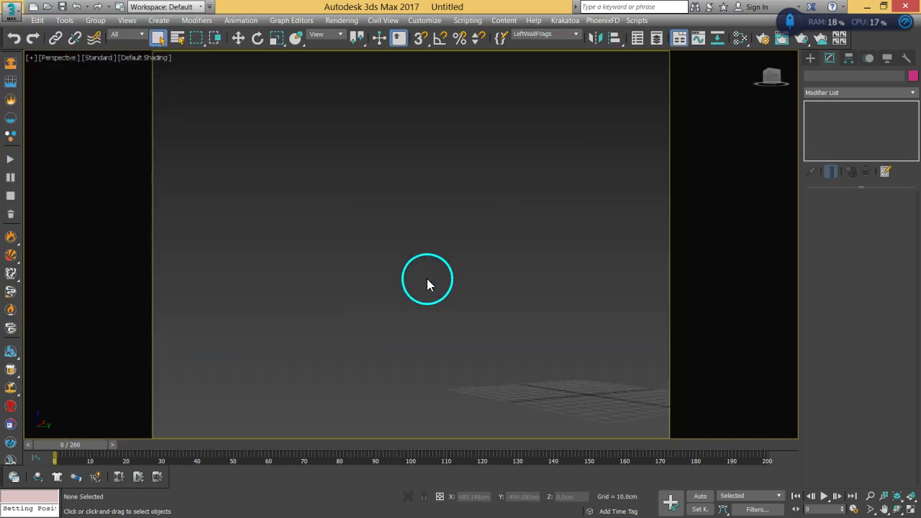
left_click(13, 15)
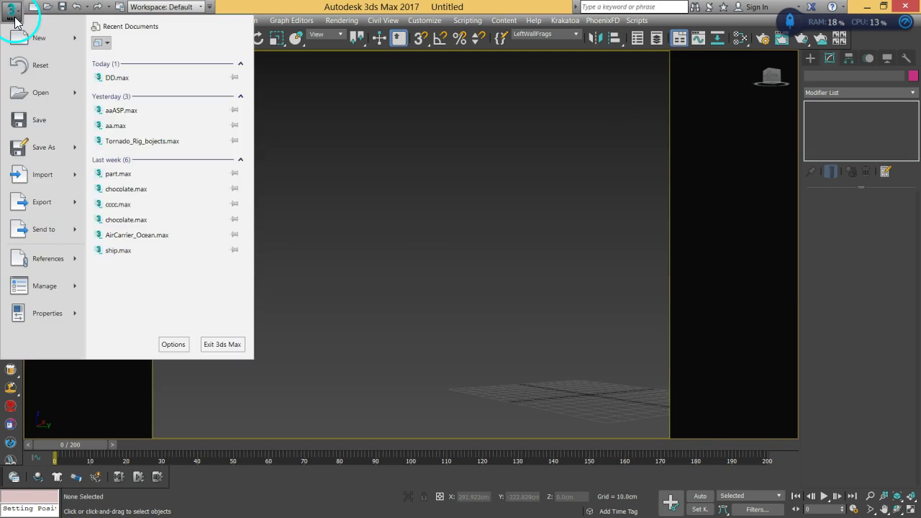
left_click(29, 64)
left_click(435, 285)
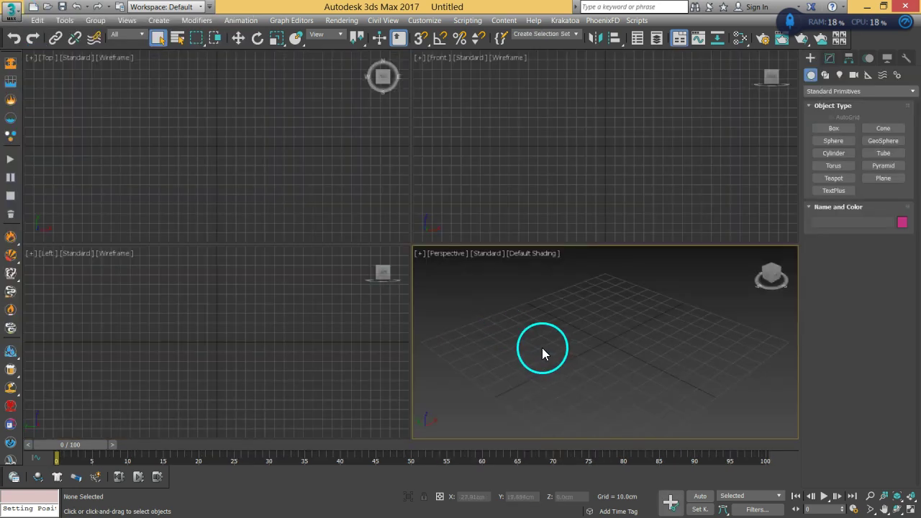
left_click(552, 356)
left_click(444, 352)
left_click(29, 85)
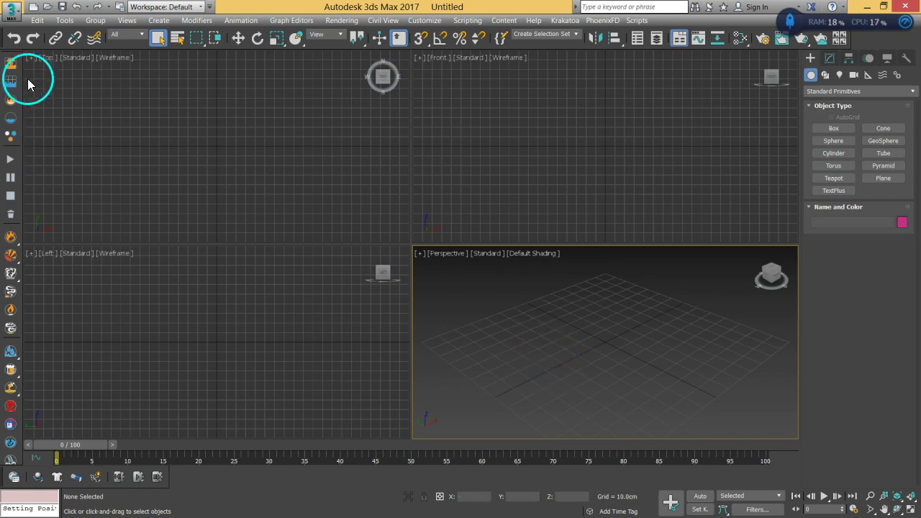
Start merging an external scene file and browse to the Study\models folder on Local Disk (E:).
left_click(11, 13)
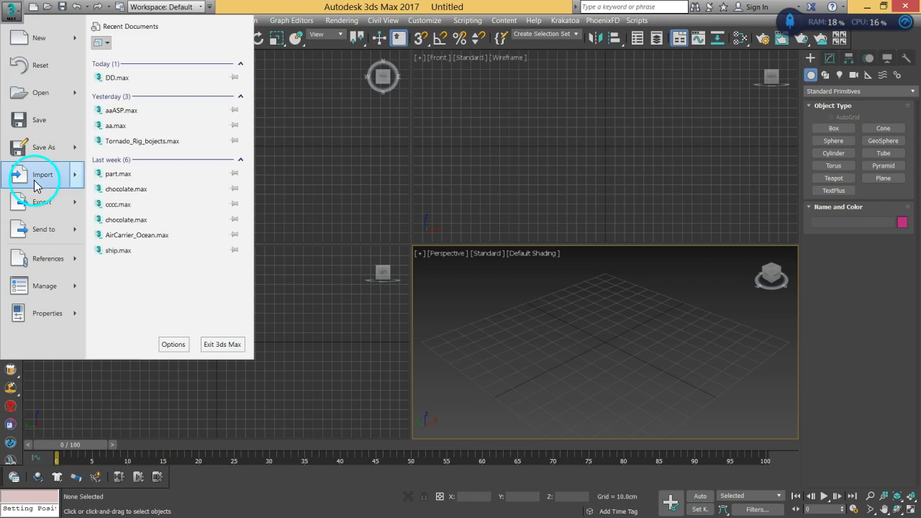
mouse_move(71, 179)
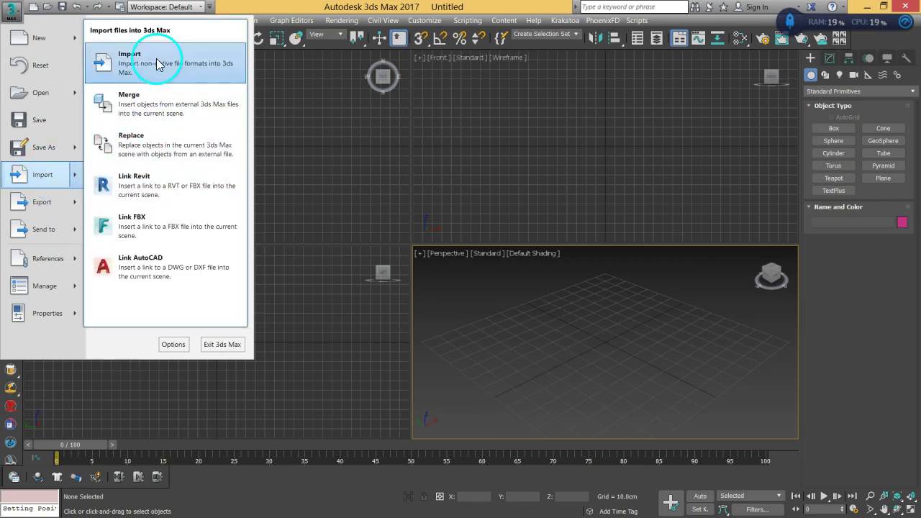
left_click(165, 108)
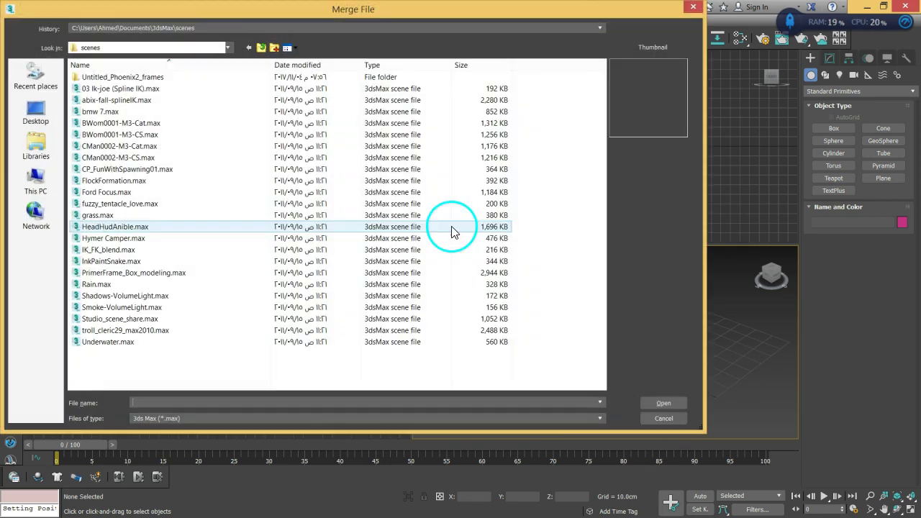
left_click(36, 180)
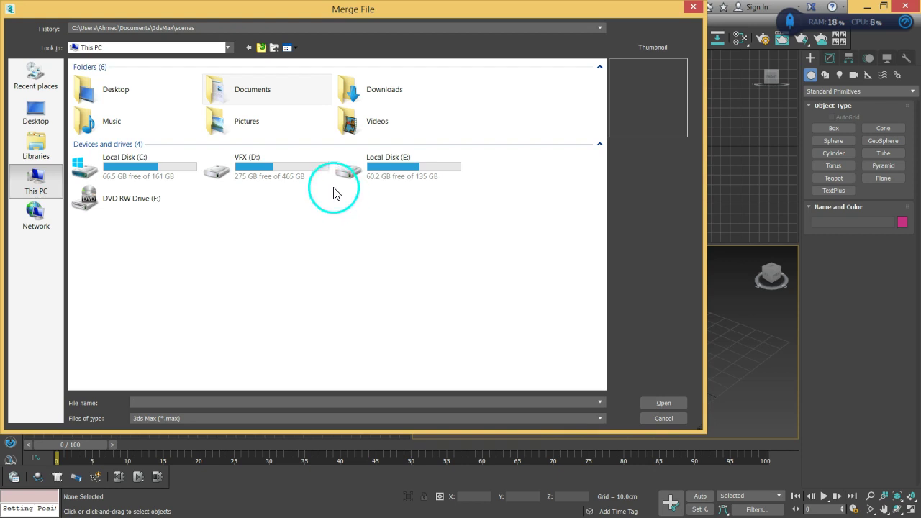
double_click(383, 182)
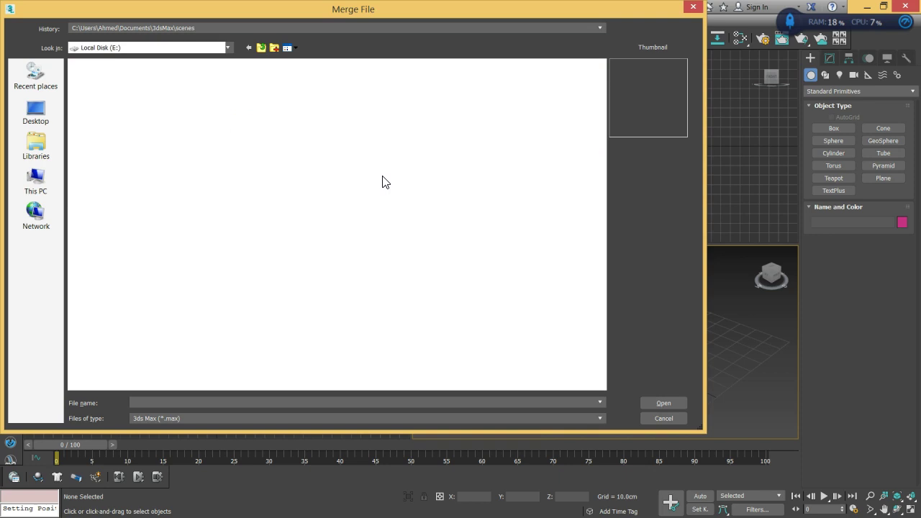
left_click(124, 144)
double_click(124, 144)
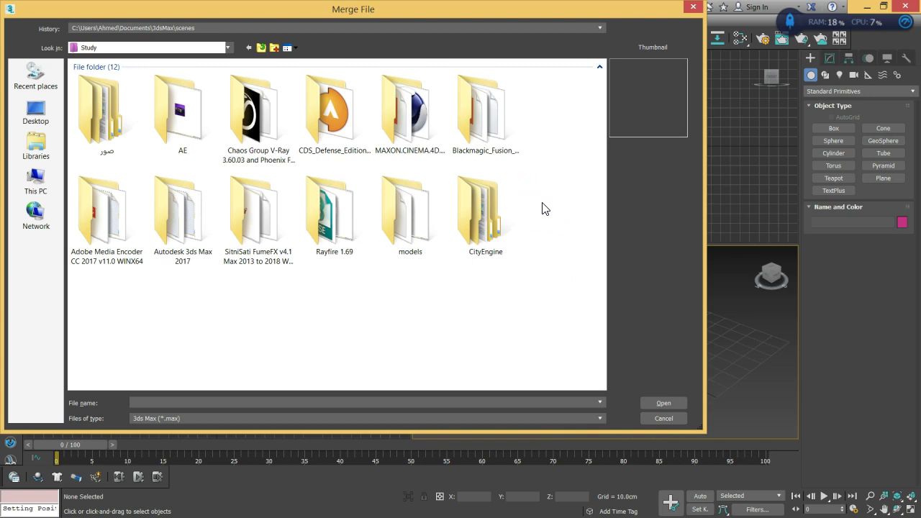
double_click(411, 219)
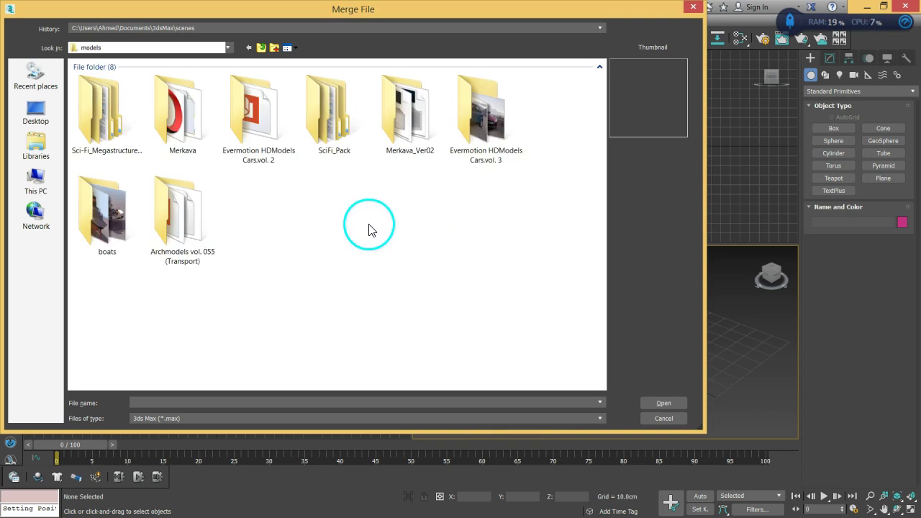
Look into folder 10 of Evermotion HDModels Cars.vol. 3 and return to the models folder.
double_click(475, 125)
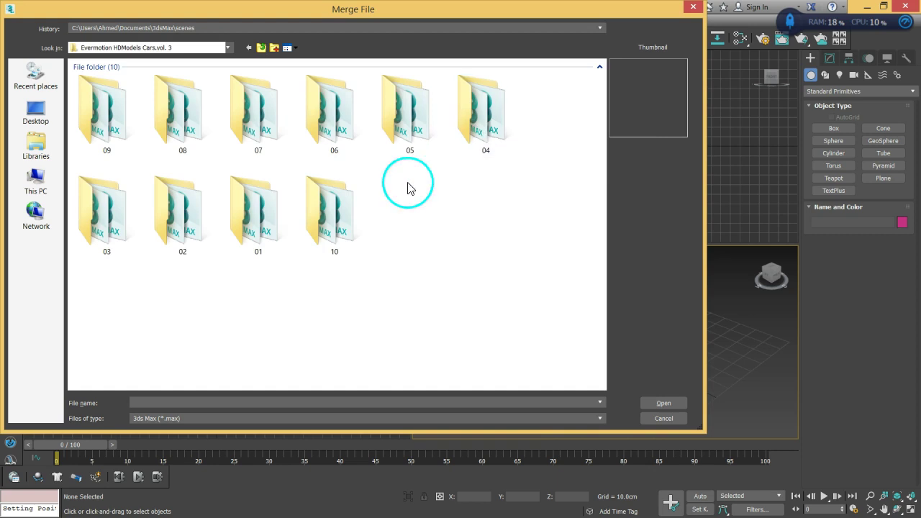
double_click(351, 209)
left_click(261, 48)
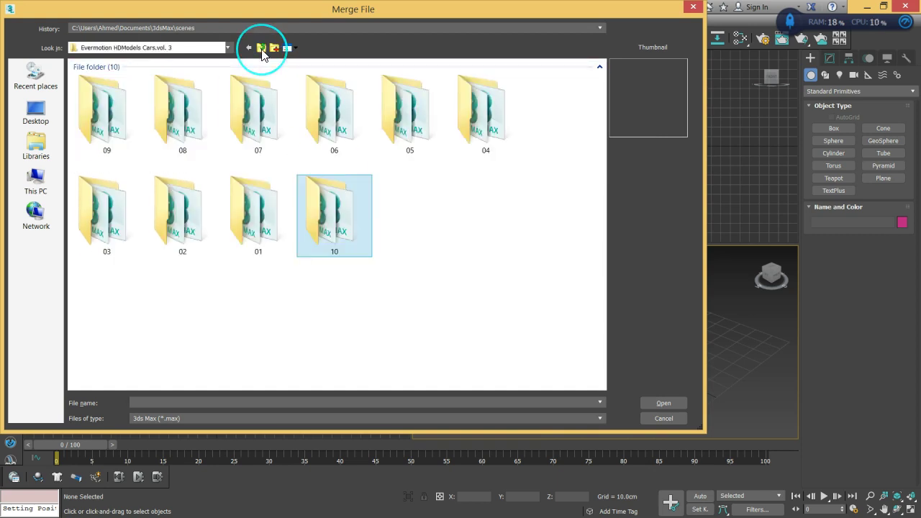
left_click(261, 48)
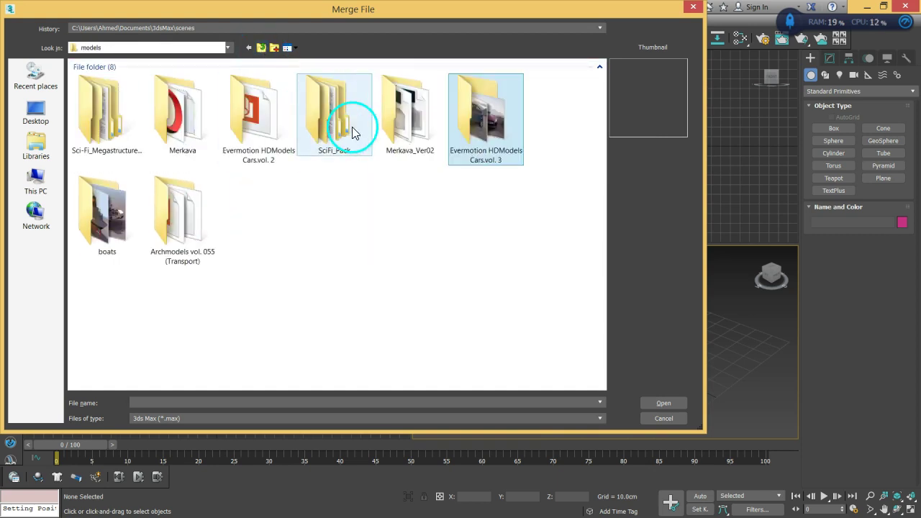
Open 10_lowpoly_vray.max from folder 10 of Evermotion HDModels Cars.vol. 2 as the file to merge.
double_click(261, 157)
left_click(99, 136)
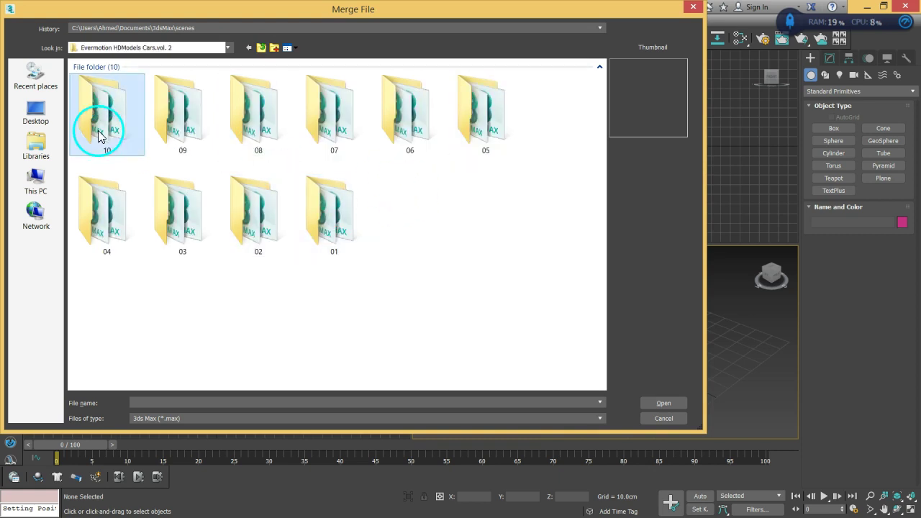
double_click(99, 137)
left_click(101, 137)
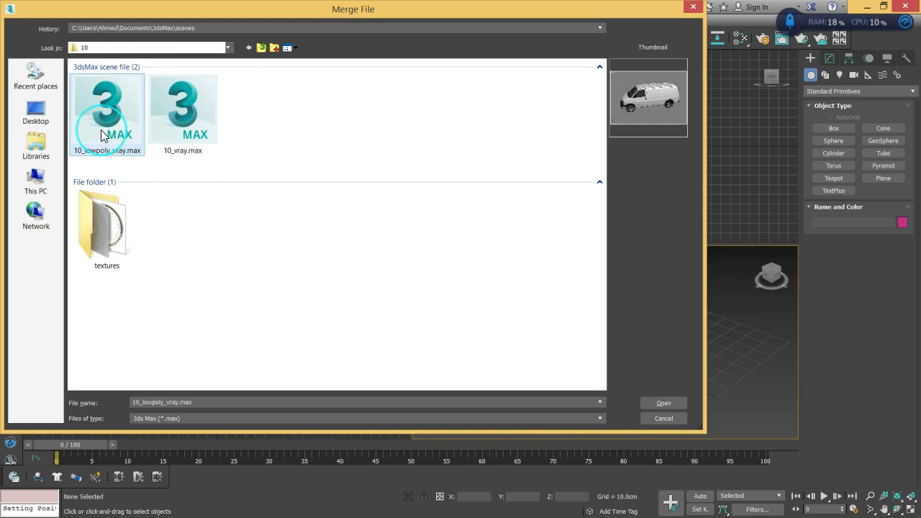
left_click(678, 202)
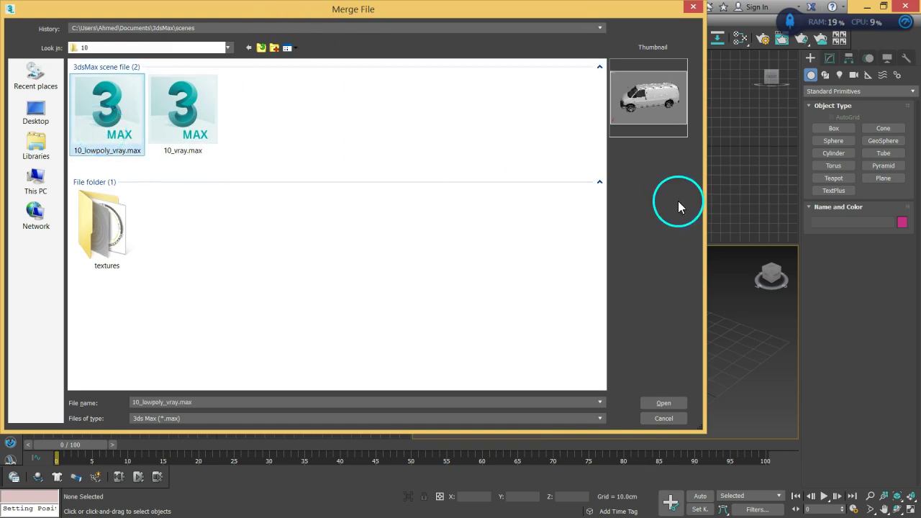
left_click(656, 404)
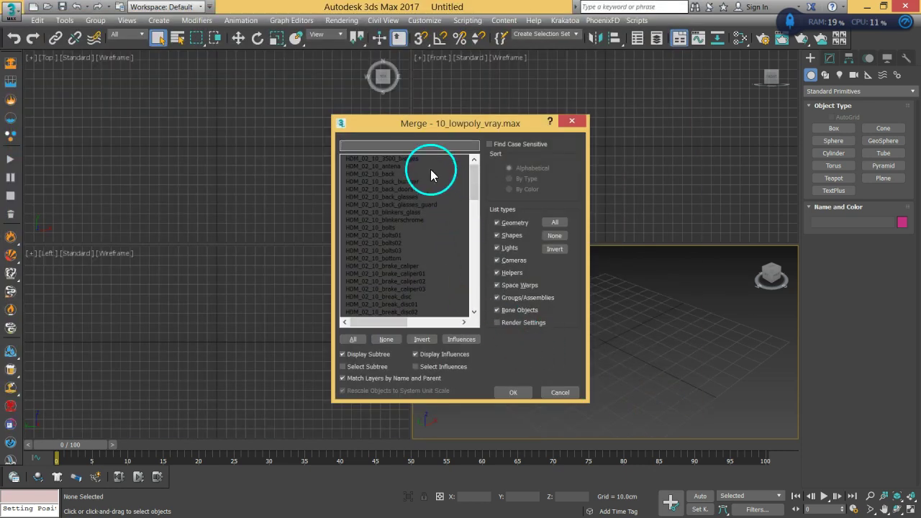
Merge all the listed van objects of 10_lowpoly_vray.max into the empty scene.
left_click_drag(473, 168, 471, 309)
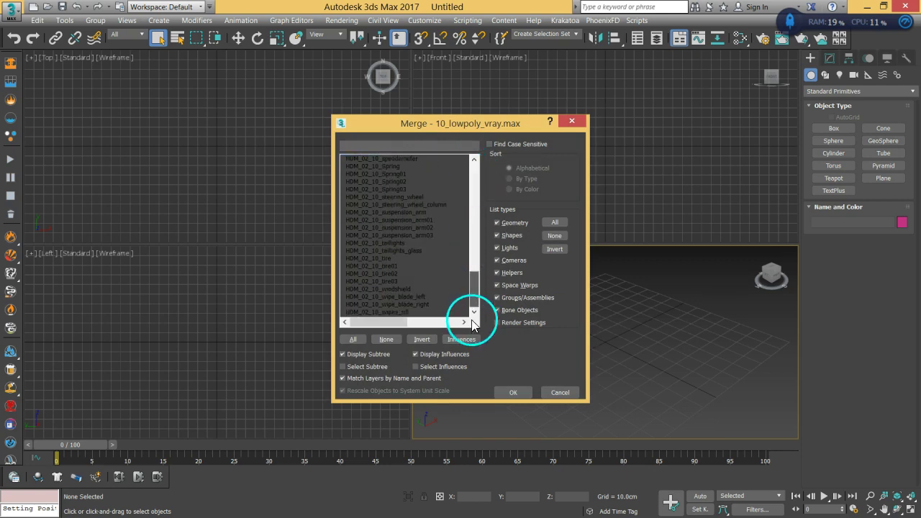
left_click(430, 312, "shift")
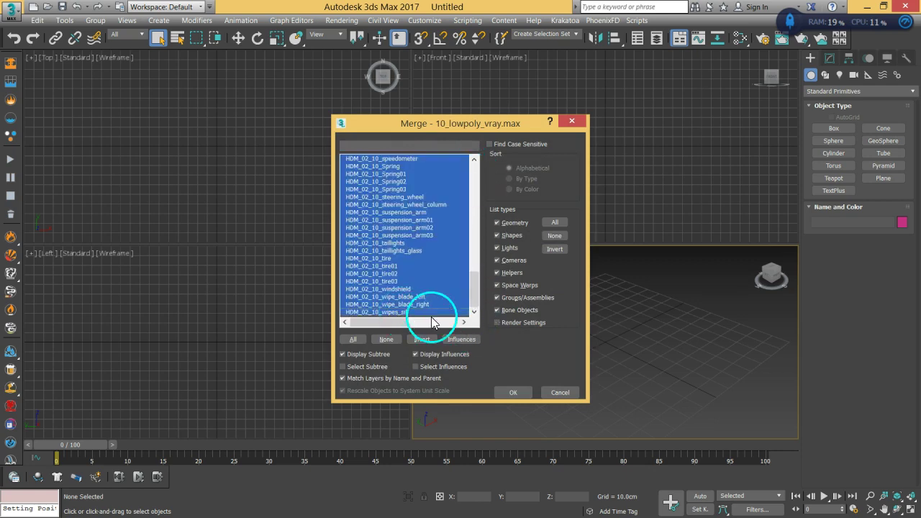
left_click(503, 392)
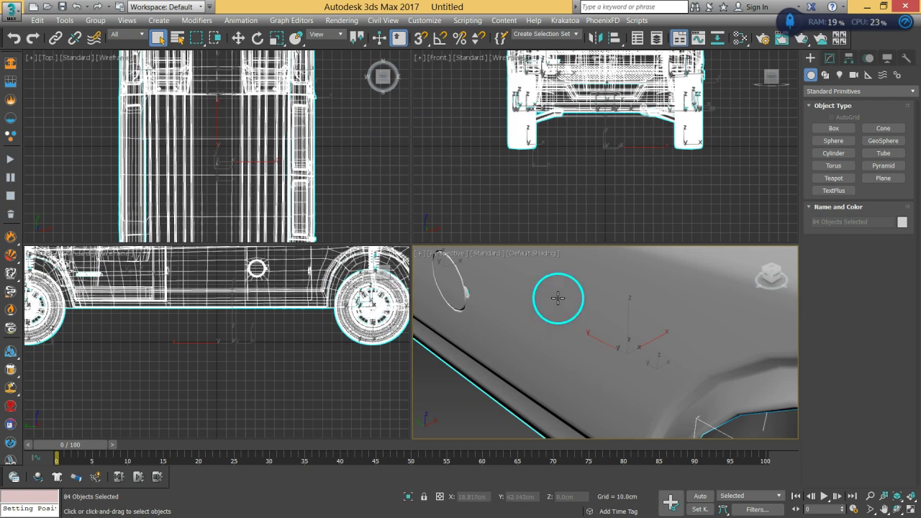
scroll(598, 168, "down", 3)
scroll(562, 183, "down", 3)
middle_click(546, 328)
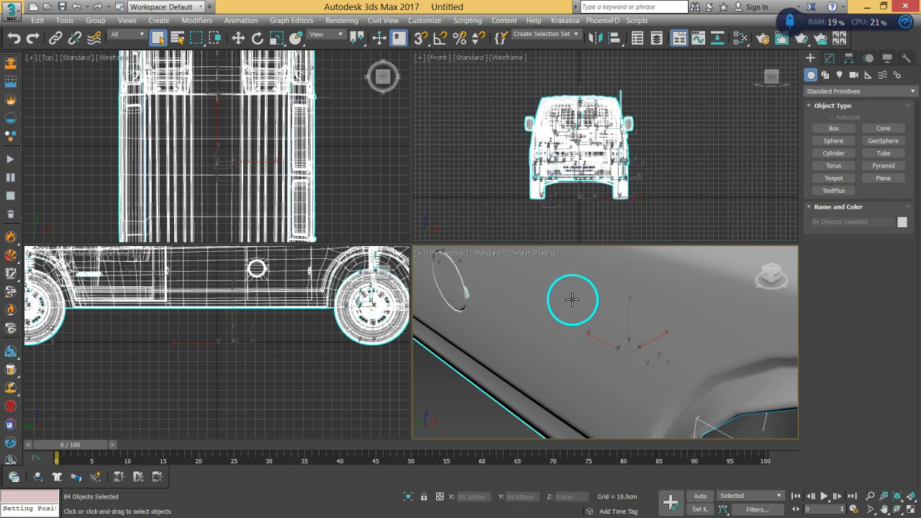
Combine all the selected van parts into a single object with RayFire's Attach selected tool and close the RayFire floater.
key("alt+w")
scroll(453, 308, "down", 10)
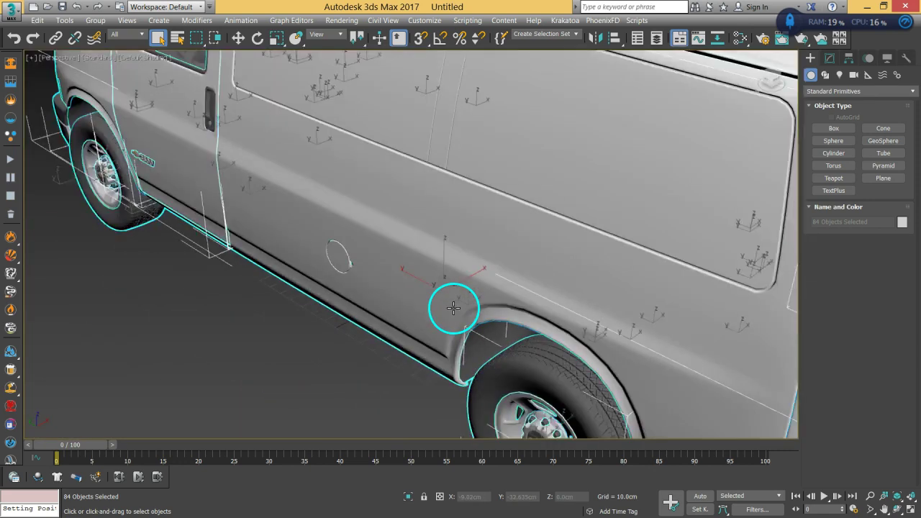
scroll(453, 309, "down", 3)
middle_click_drag(410, 277, 468, 230, "alt")
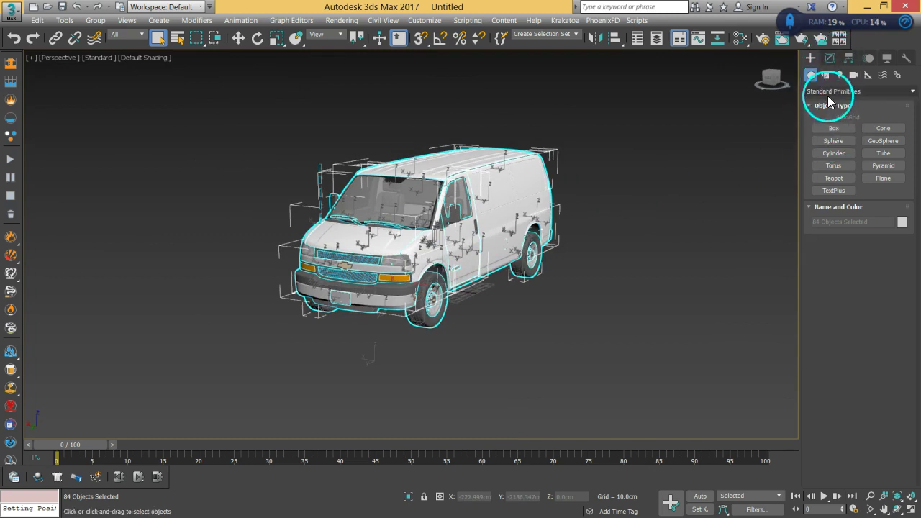
left_click(828, 92)
left_click(825, 284)
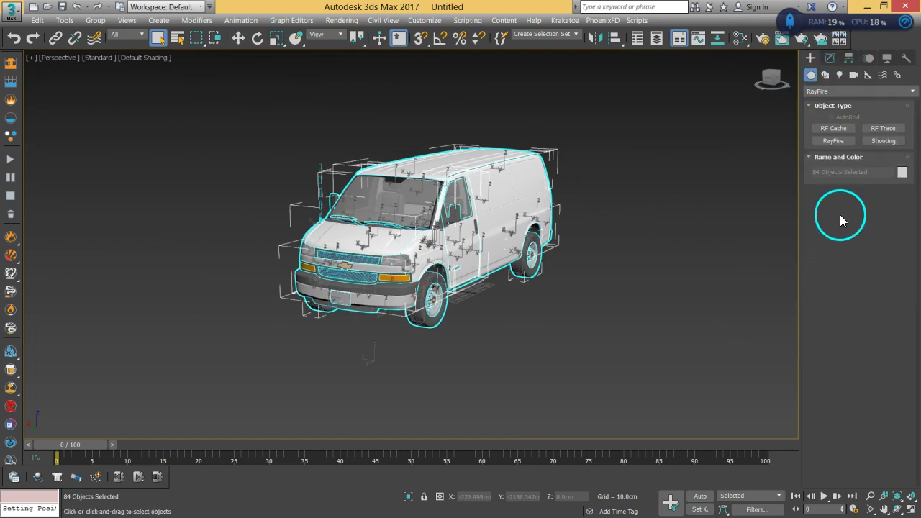
left_click(831, 140)
left_click(853, 210)
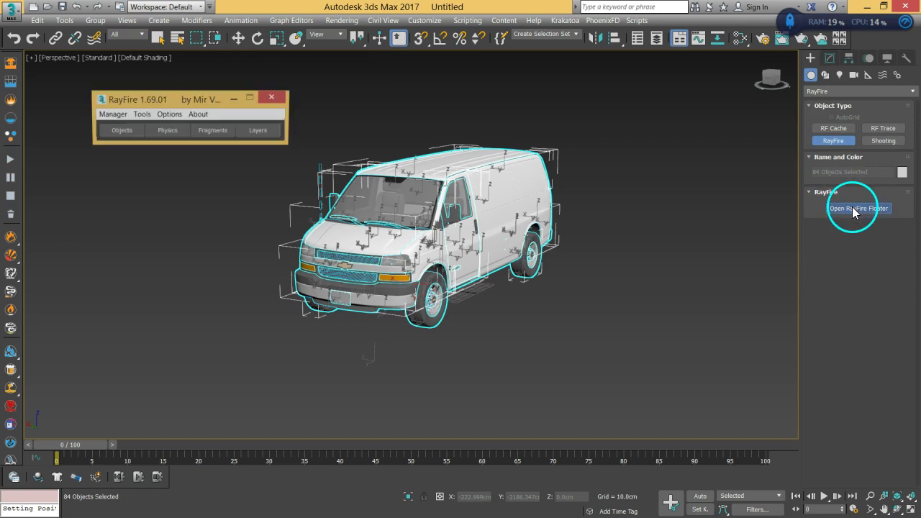
left_click(108, 115)
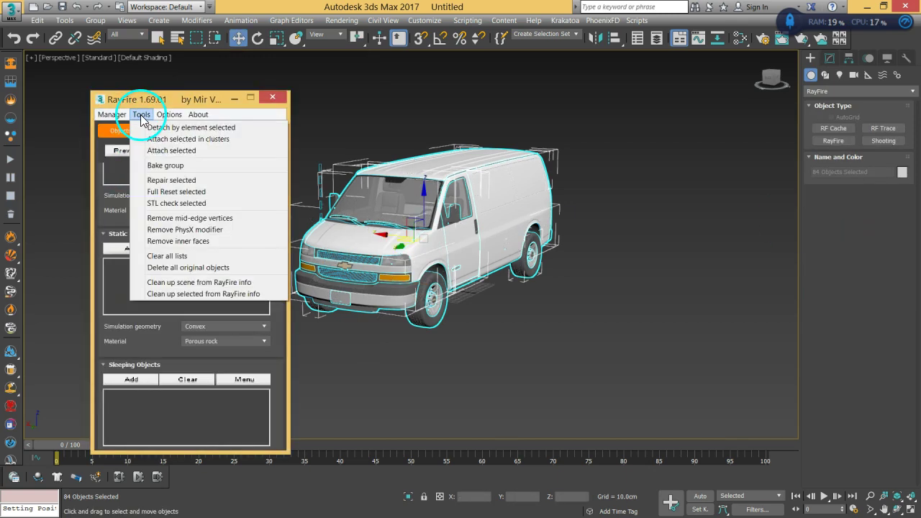
left_click(161, 149)
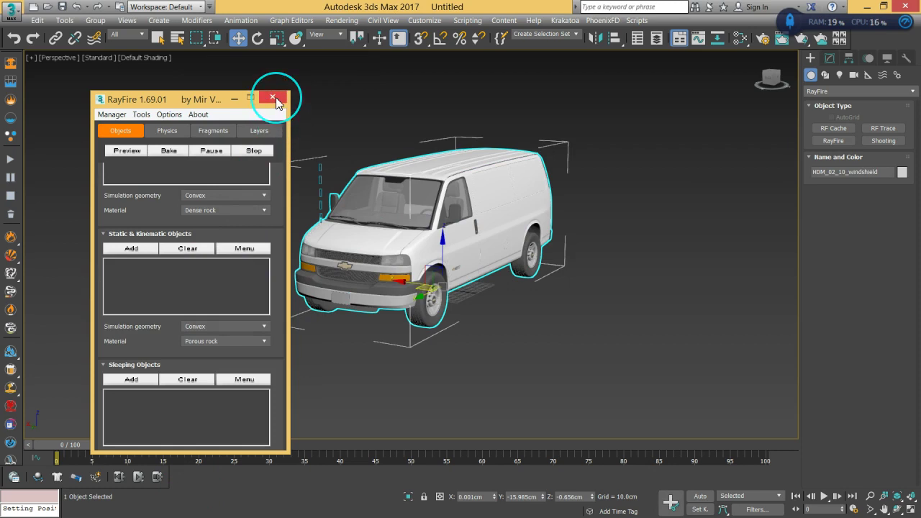
left_click(273, 99)
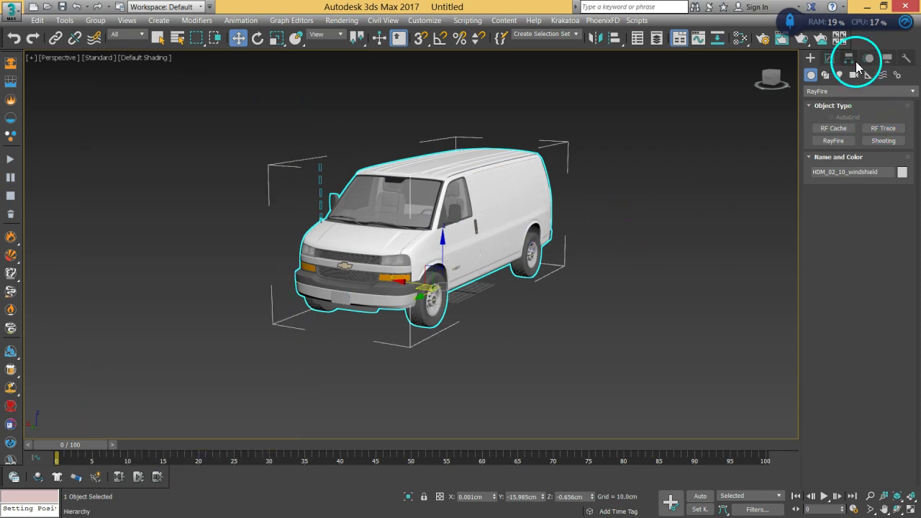
Center the attached van's pivot to the object and deselect the van.
left_click(849, 57)
left_click(858, 135)
left_click(858, 196)
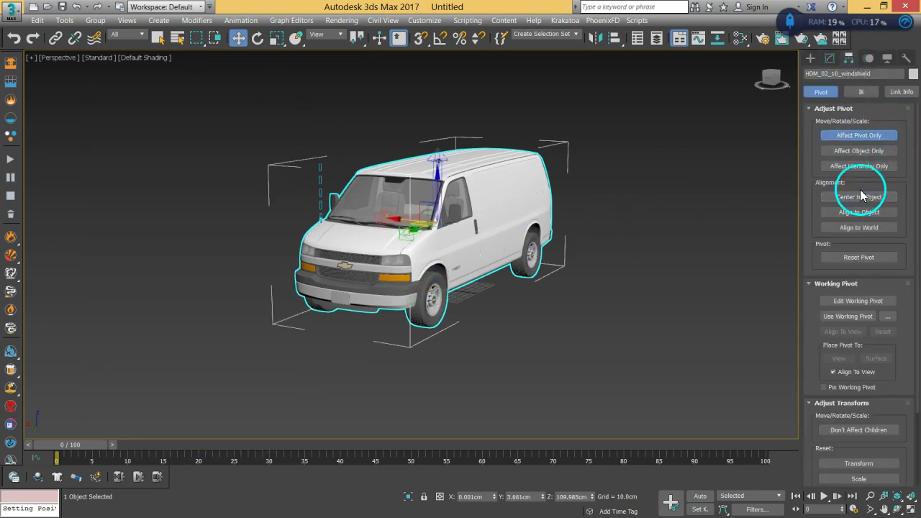
left_click(858, 136)
left_click(557, 300)
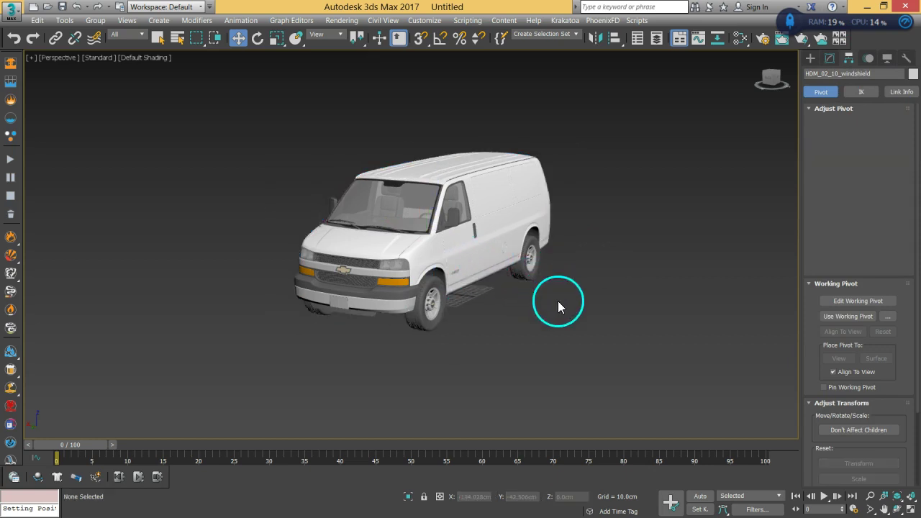
Move the van sideways off the home grid to free the origin, and deselect it.
left_click(440, 299)
middle_click_drag(392, 239, 259, 202, "alt")
left_click(504, 324)
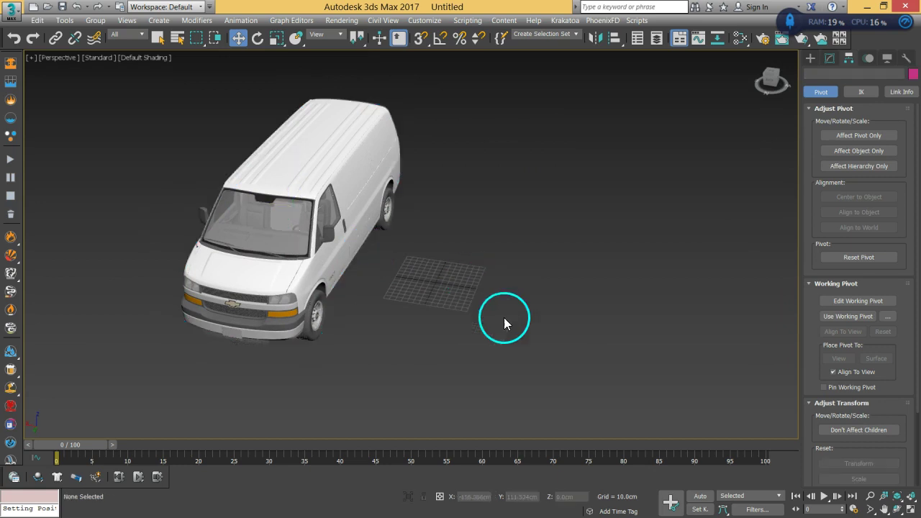
Open 08_lowpoly_vray.max from folder 08 of Evermotion HDModels Cars.vol. 2 as the next file to merge.
left_click(10, 11)
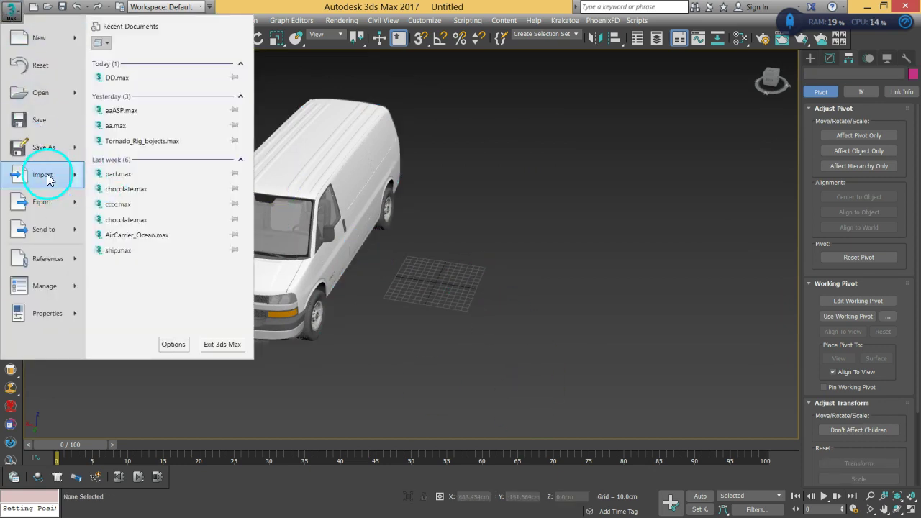
mouse_move(49, 179)
left_click(150, 103)
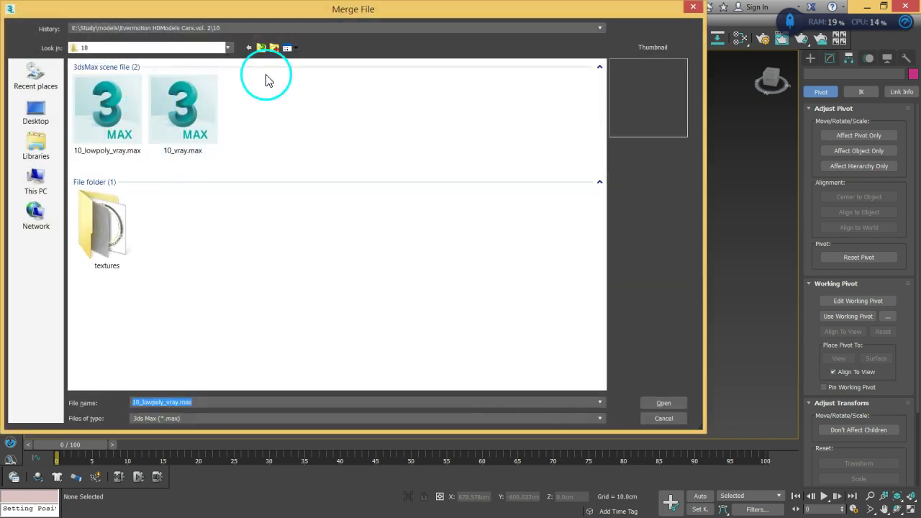
left_click(261, 48)
double_click(193, 122)
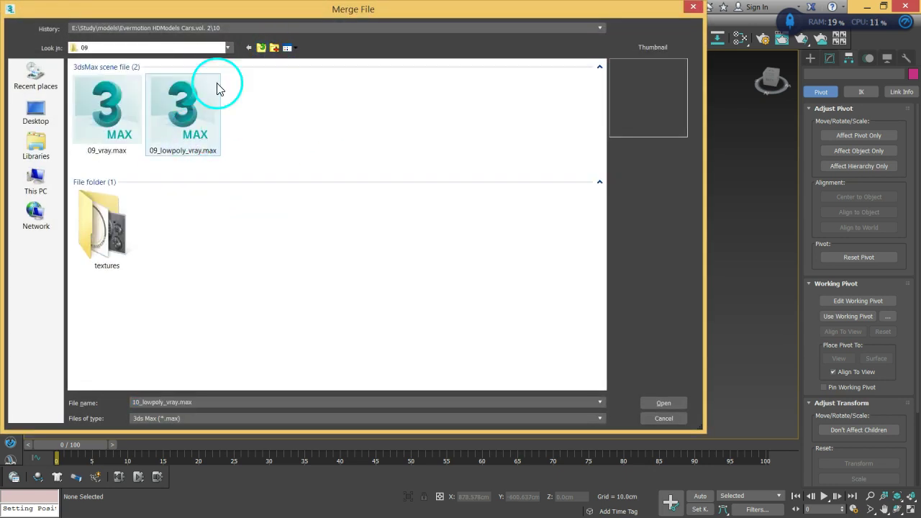
left_click(261, 48)
double_click(257, 137)
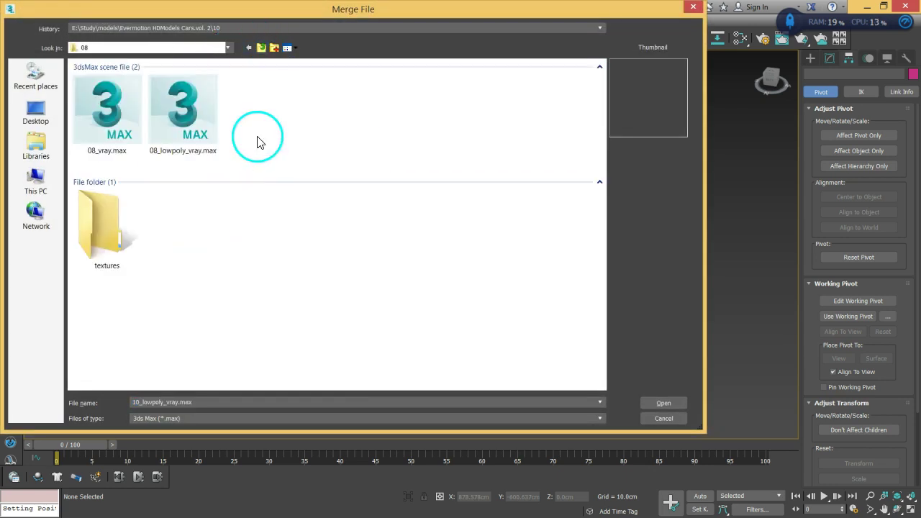
left_click(198, 148)
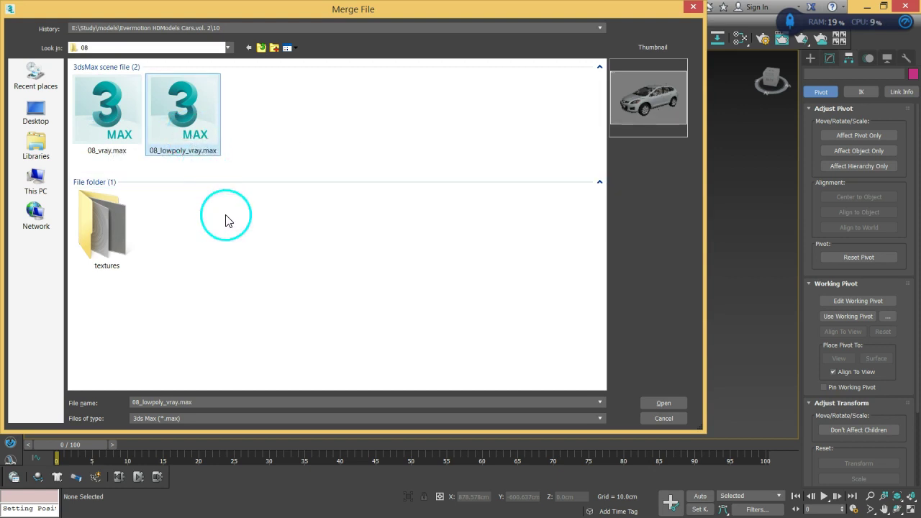
left_click(661, 404)
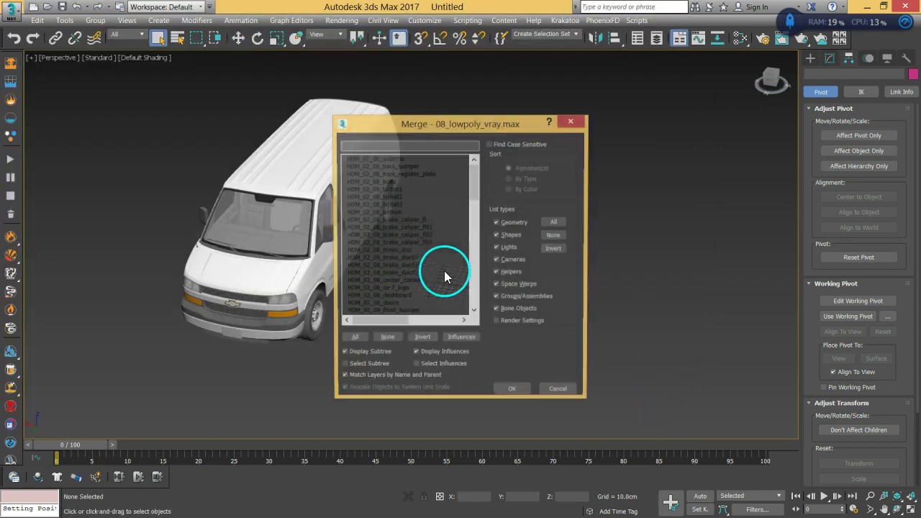
Merge all the listed objects of 08_lowpoly_vray.max into the scene, auto-renaming the merged duplicate materials.
left_click_drag(474, 194, 474, 310)
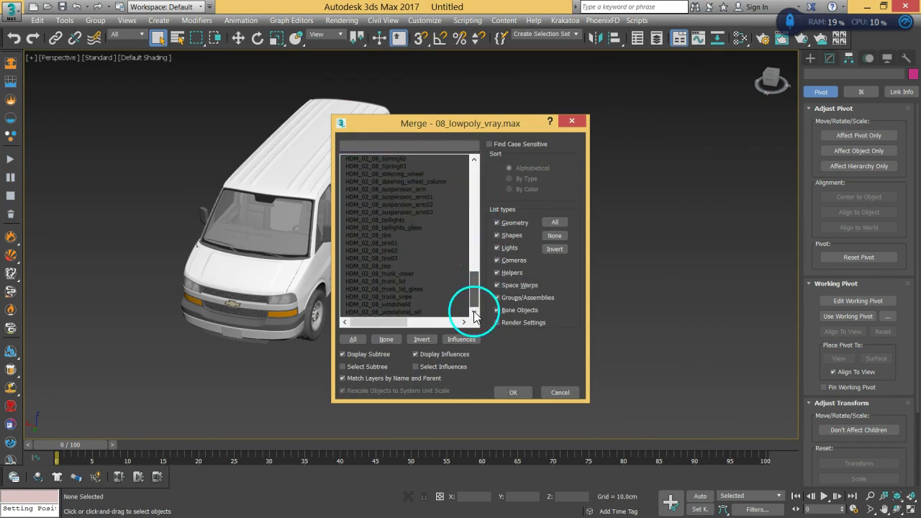
left_click(411, 313, "shift")
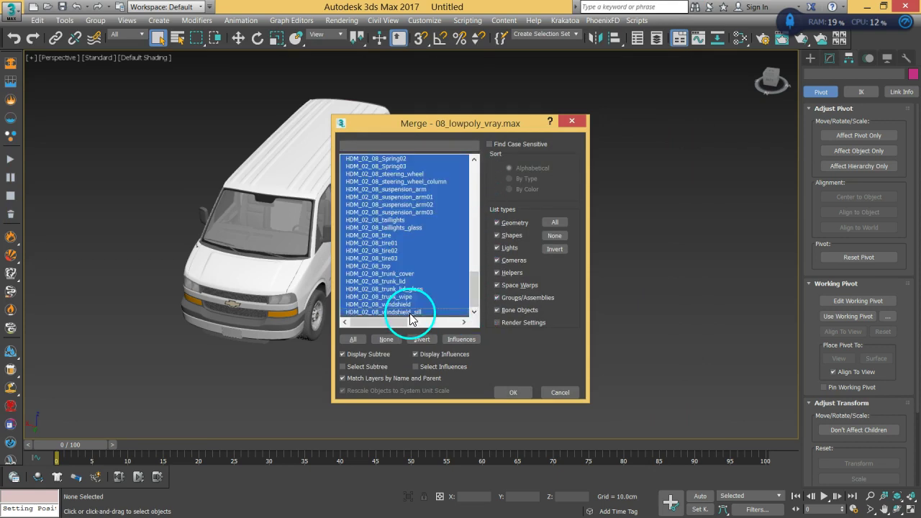
left_click(512, 392)
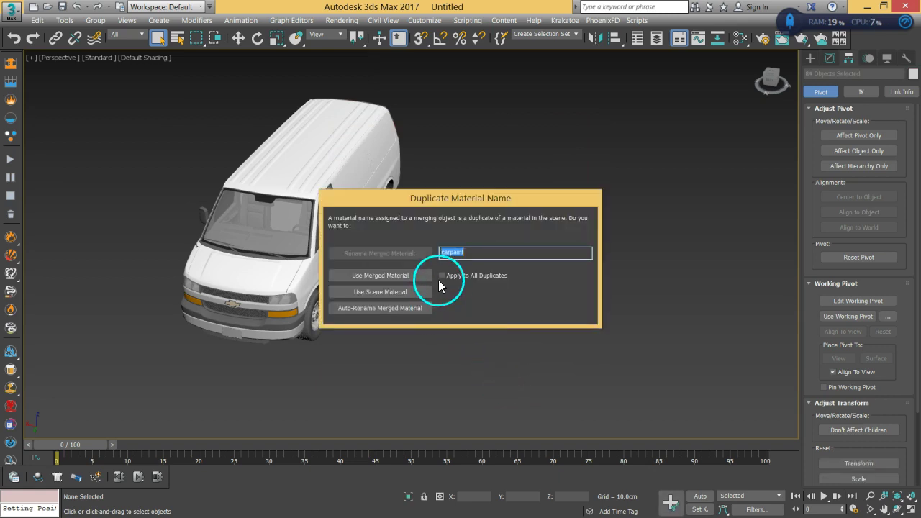
left_click(397, 308)
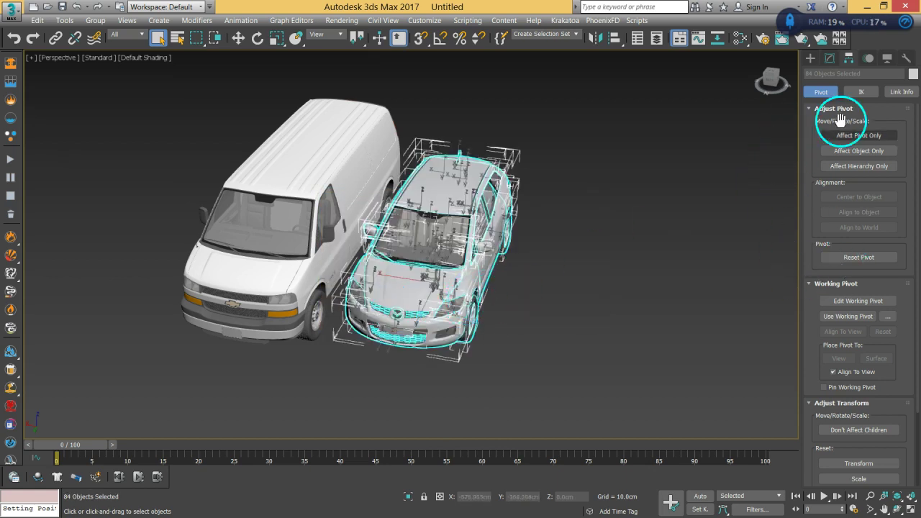
Combine all the selected Mazda parts into one object with RayFire's Attach selected tool and close the floater.
left_click(829, 58)
left_click(810, 57)
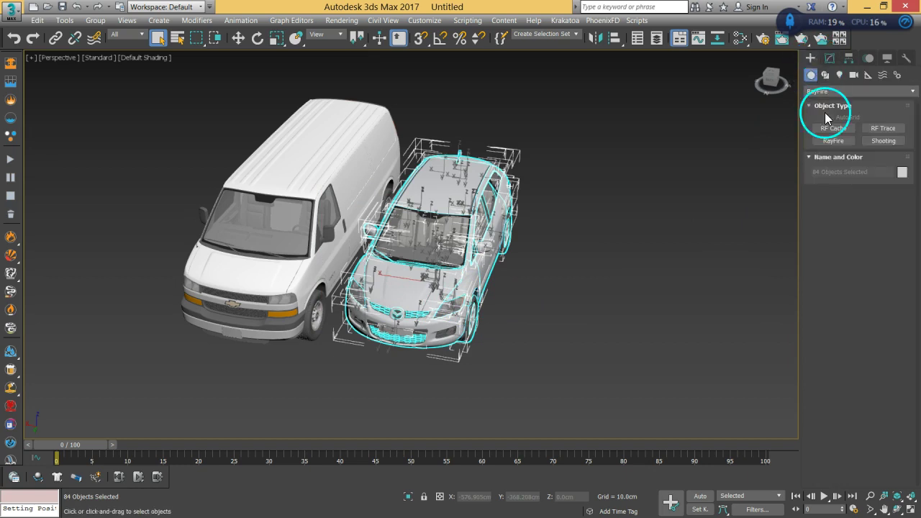
left_click(833, 140)
left_click(856, 209)
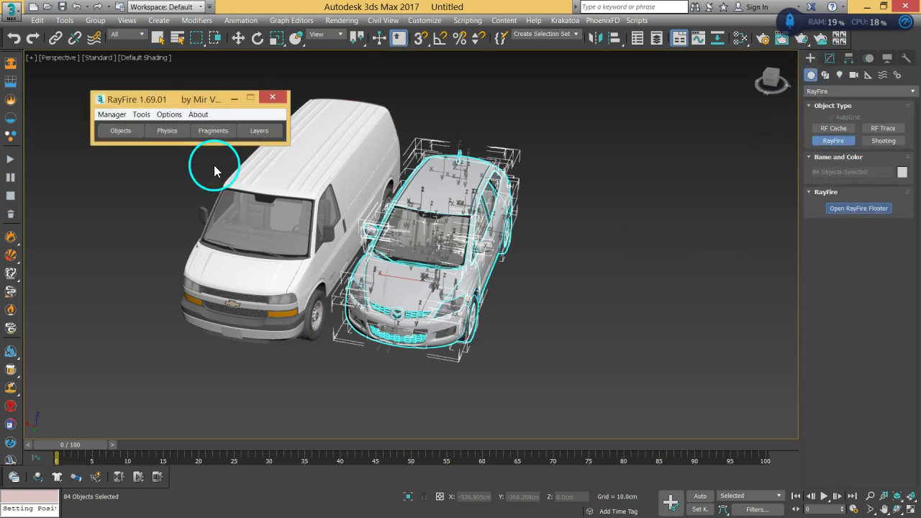
left_click(141, 114)
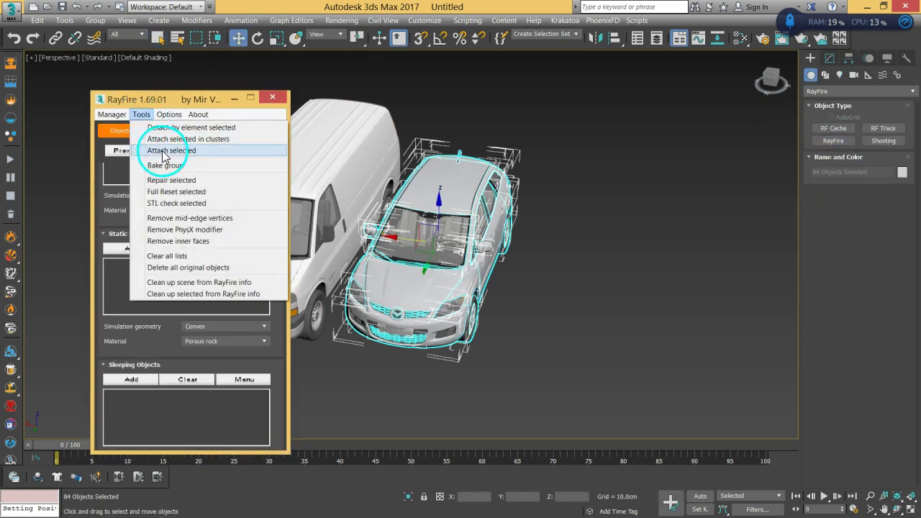
left_click(155, 150)
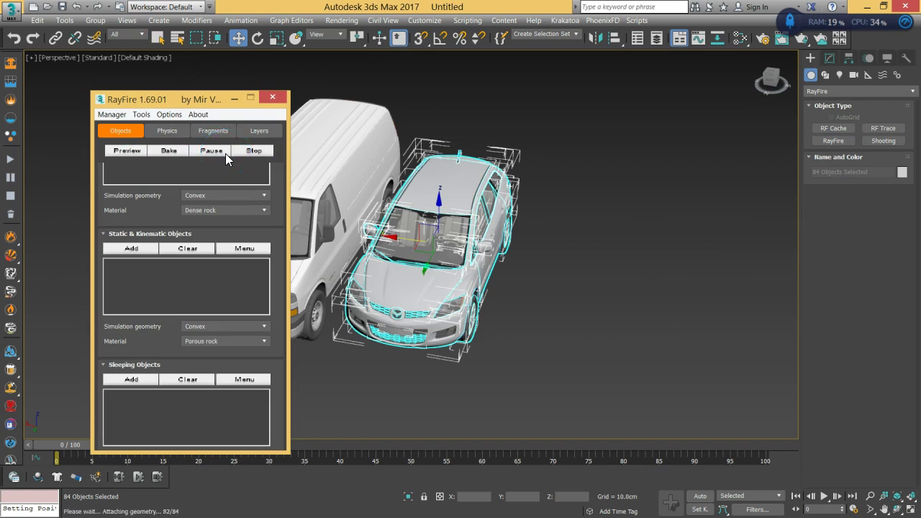
left_click(272, 97)
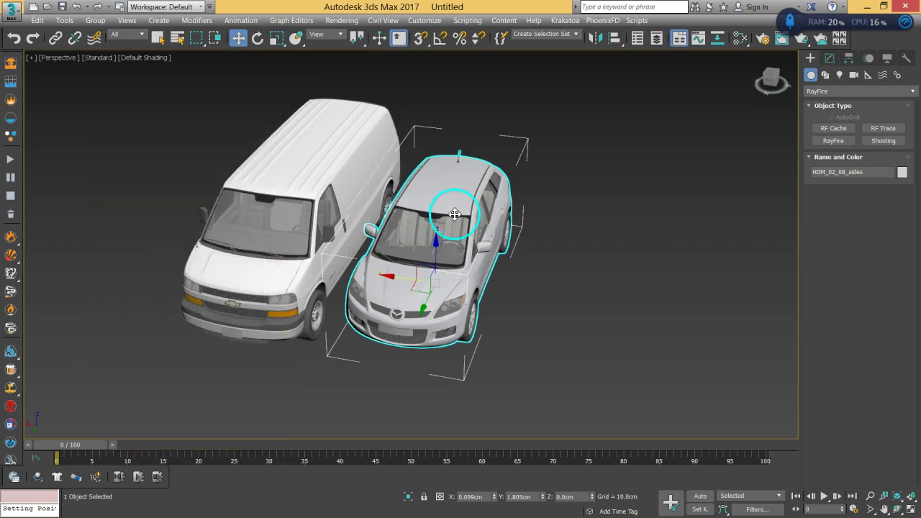
Center the attached Mazda's pivot to the object.
left_click(849, 58)
left_click(859, 136)
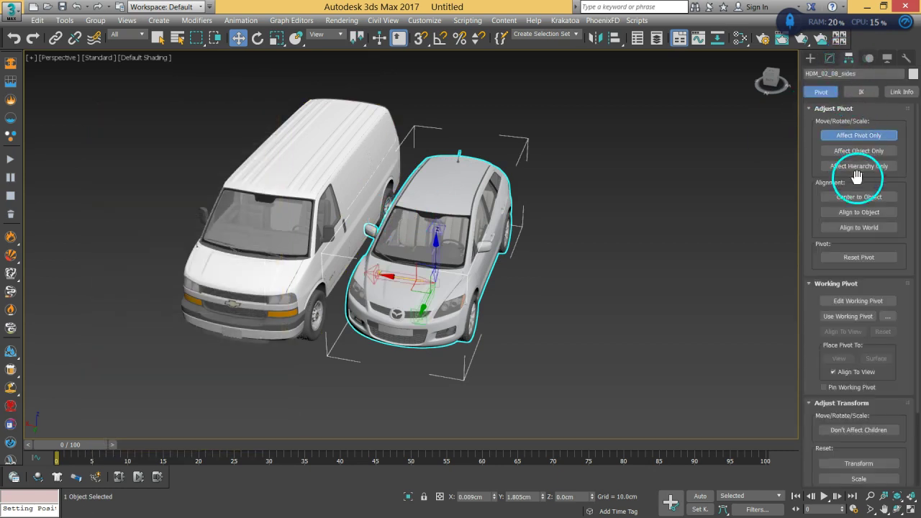
left_click(858, 197)
left_click(858, 135)
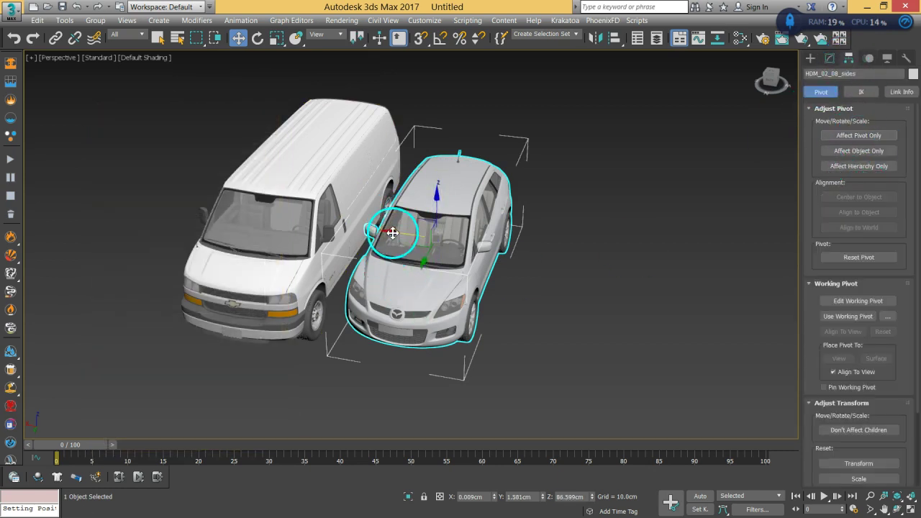
Move the Mazda sideways along the X axis, away from the van, and deselect it.
left_click_drag(392, 233, 438, 232)
middle_click_drag(540, 273, 598, 281, "alt")
left_click(598, 281)
Start merging another scene file and preview 07_lowpoly_vray.max and 06_lowpoly_vray.max in their folders of Evermotion HDModels Cars.vol. 2.
left_click(11, 11)
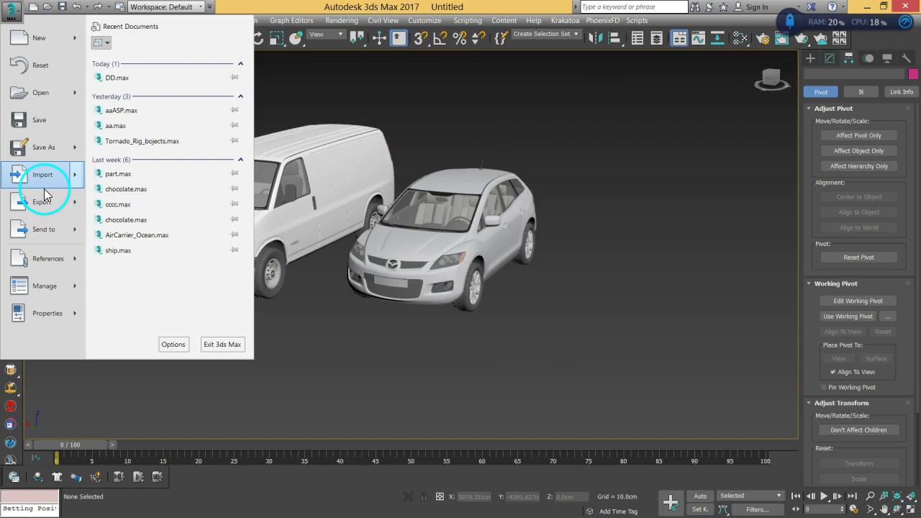
mouse_move(45, 182)
left_click(132, 102)
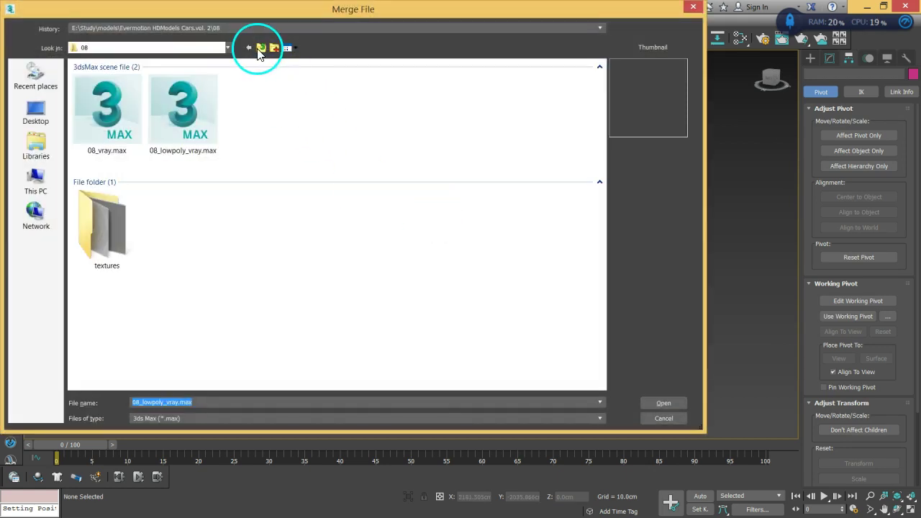
left_click(261, 48)
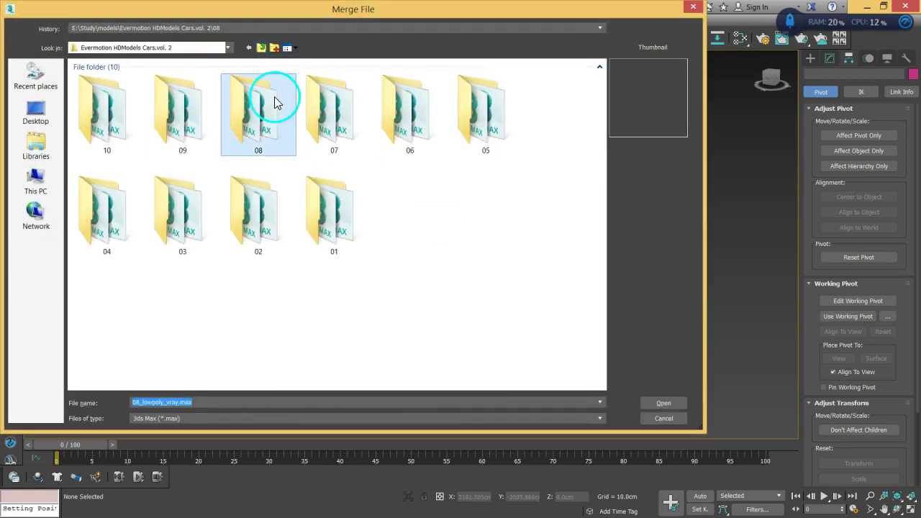
left_click(333, 141)
double_click(332, 140)
left_click(207, 130)
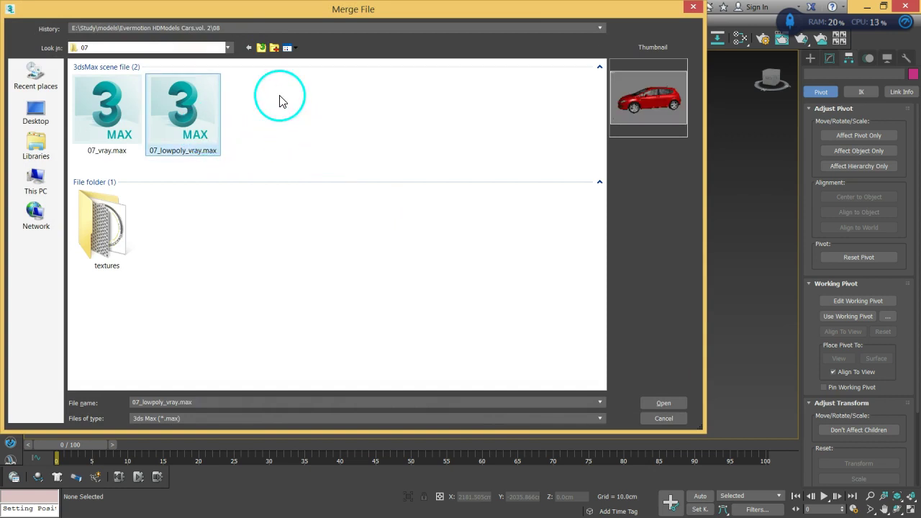
left_click(261, 48)
double_click(369, 136)
left_click(222, 115)
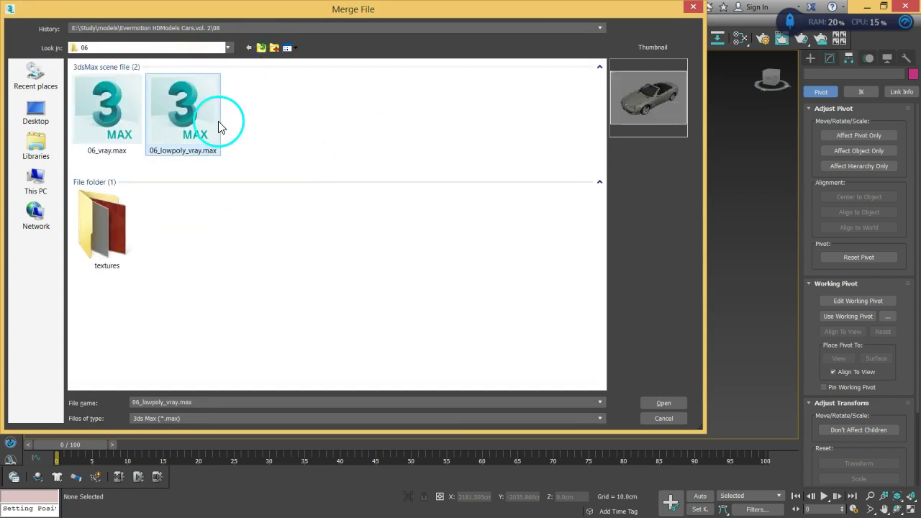
Open 05_lowpoly_vray.max from folder 05 of Evermotion HDModels Cars.vol. 2 as the file to merge.
left_click(262, 48)
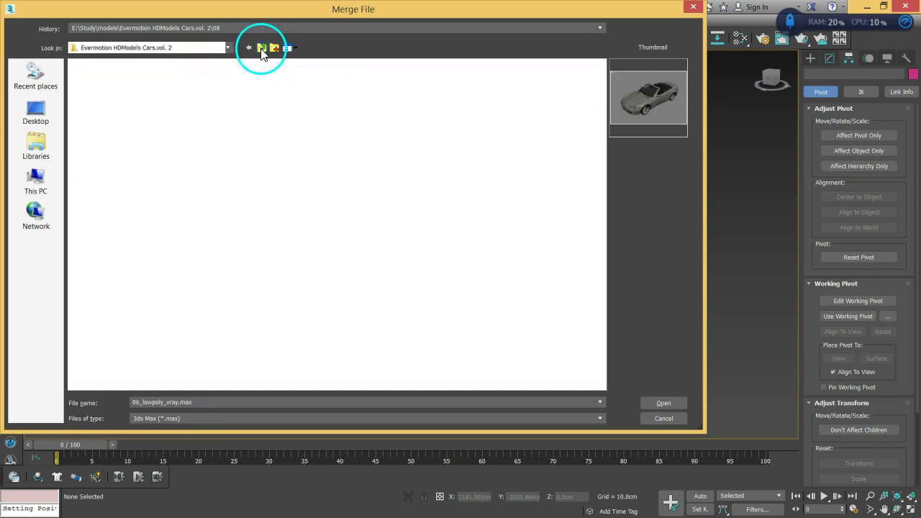
double_click(477, 123)
left_click(207, 135)
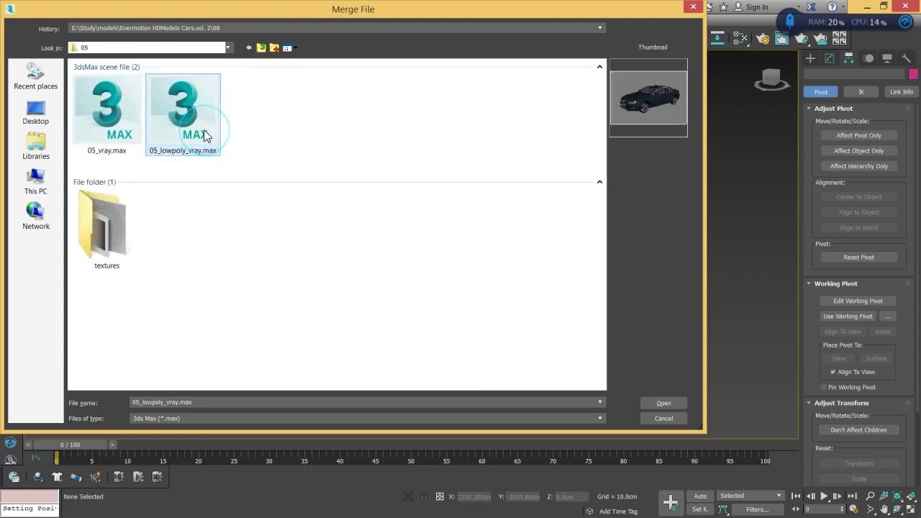
left_click(656, 402)
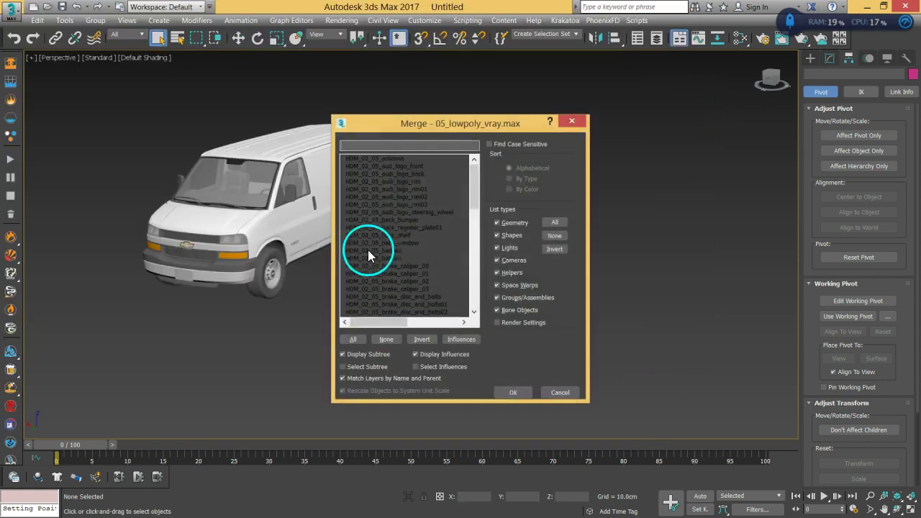
Merge every listed object of 05_lowpoly_vray.max, from the first entry through HDM_02_05_windshield_sill, into the scene.
left_click(391, 159)
left_click_drag(472, 185, 473, 294)
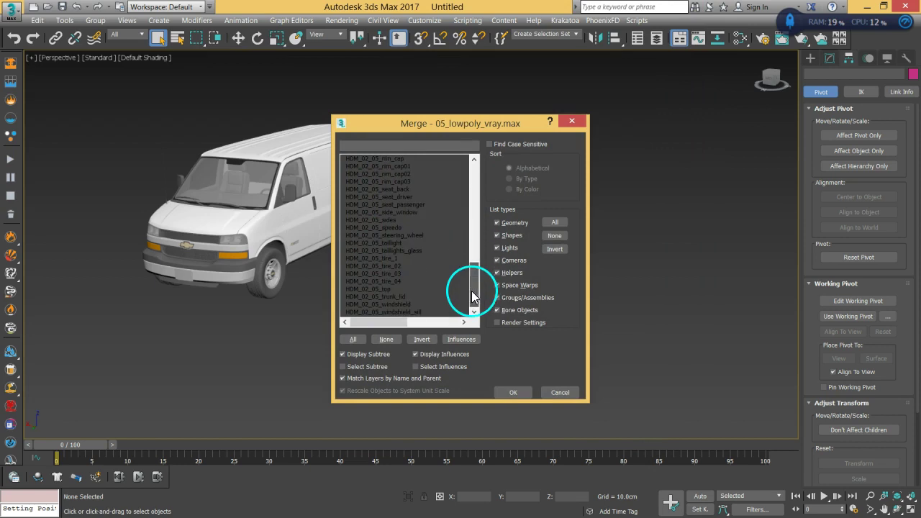
left_click(421, 312, "shift")
left_click(523, 390)
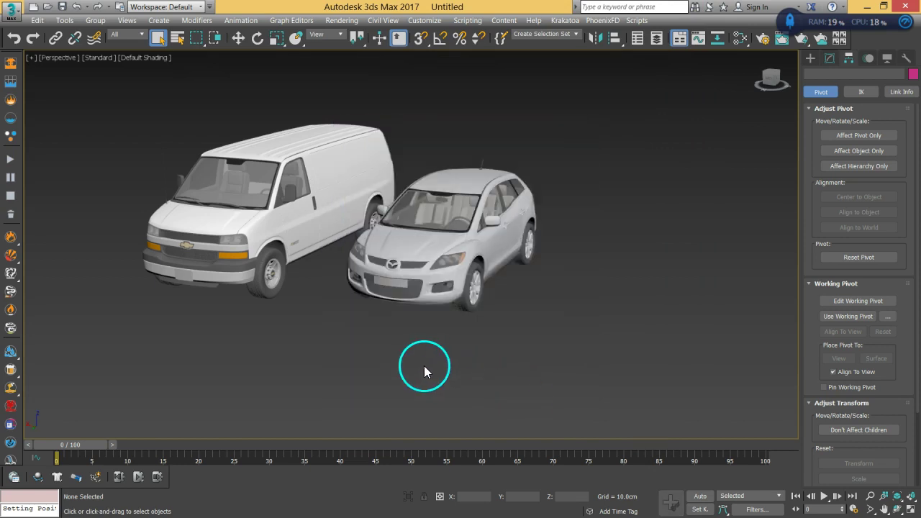
left_click(390, 309)
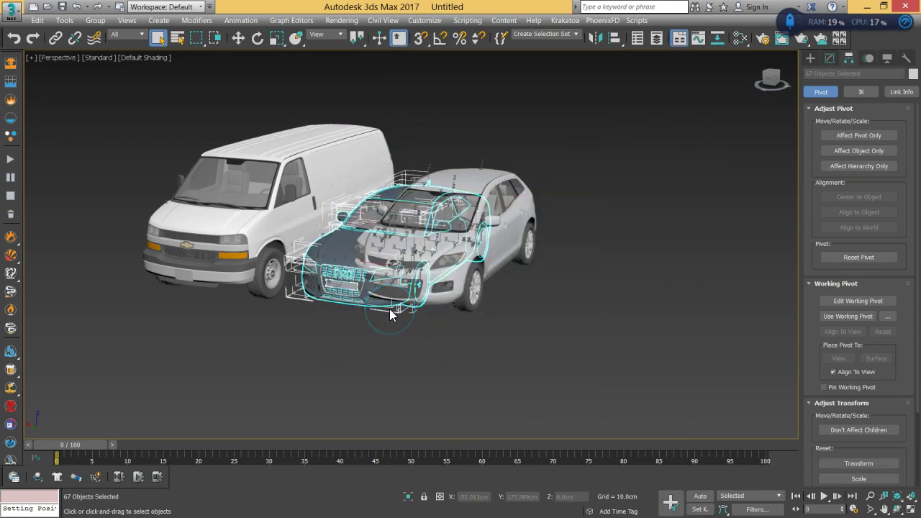
Attach all the selected Audi parts into one object with RayFire's Attach selected tool.
left_click(810, 58)
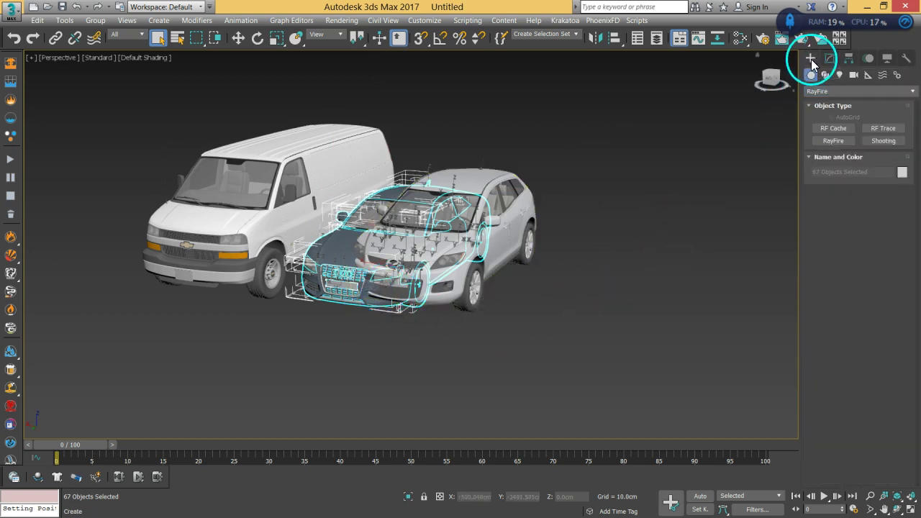
left_click(834, 140)
left_click(845, 207)
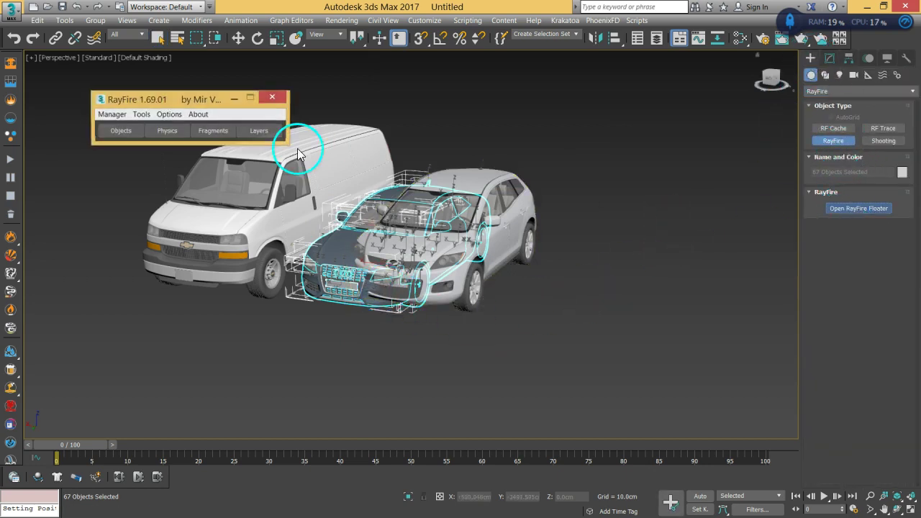
left_click(141, 114)
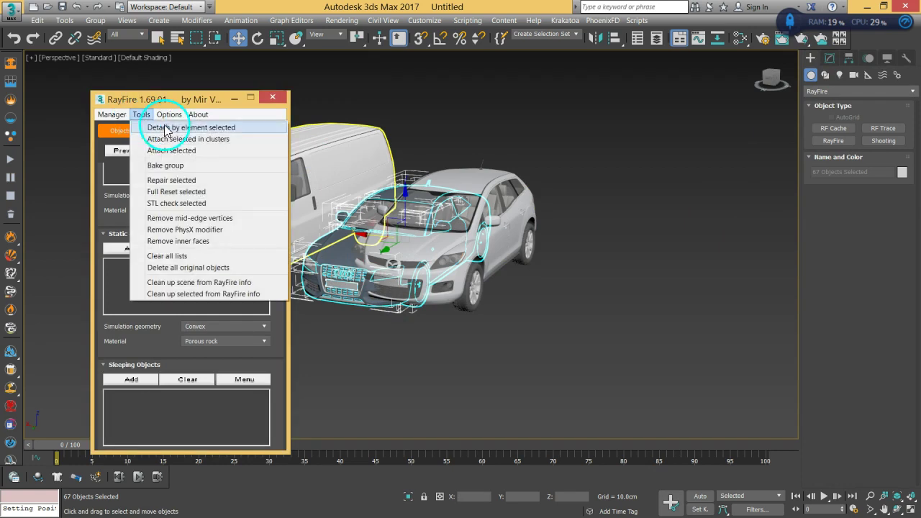
left_click(187, 152)
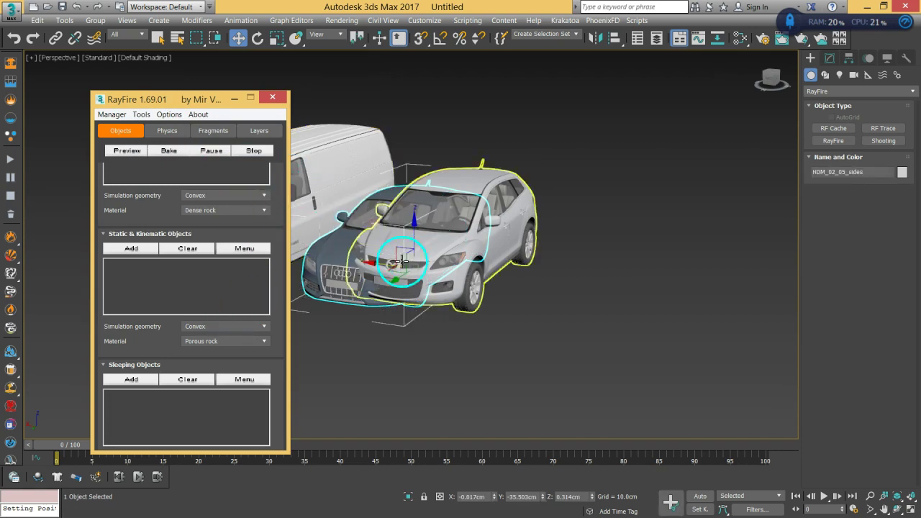
Center the attached Audi's pivot to the object, move the car along the X axis beyond the Mazda, and close the RayFire floater.
left_click(850, 58)
left_click(859, 136)
left_click(860, 136)
left_click(357, 235)
left_click_drag(367, 228, 590, 249)
left_click(271, 98)
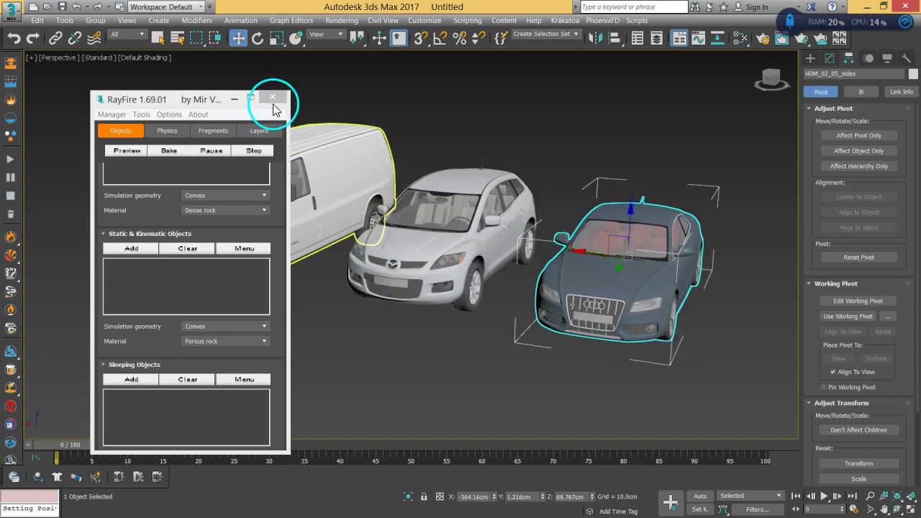
Select the van, Mazda and Audi together and scale them down uniformly.
scroll(389, 309, "up", 5)
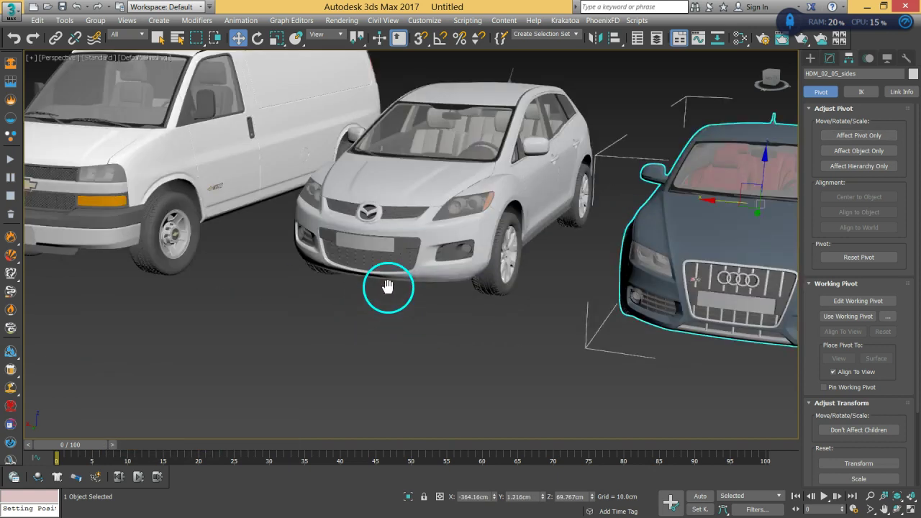
middle_click_drag(507, 248, 633, 144)
scroll(457, 264, "down", 5)
left_click_drag(76, 392, 51, 410)
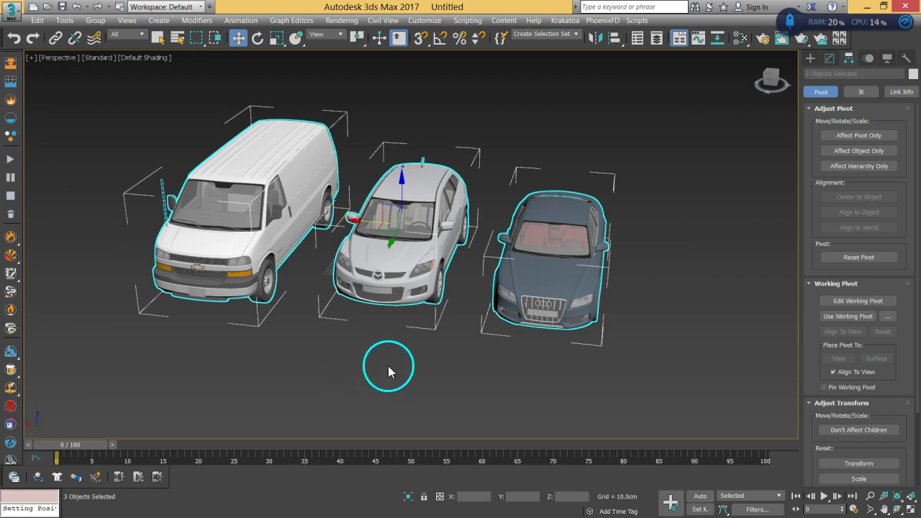
middle_click_drag(516, 333, 393, 169, "alt")
left_click(277, 39)
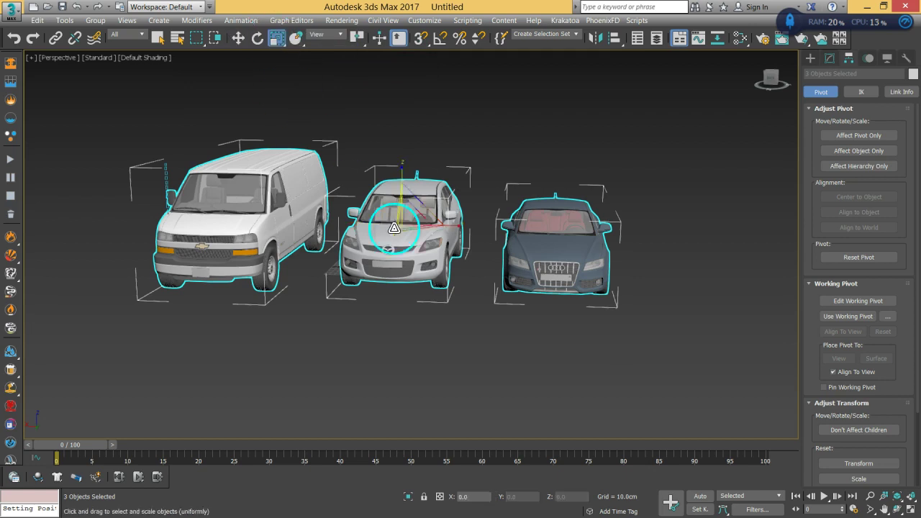
left_click_drag(405, 210, 367, 302)
Lower the three scaled cars along the Z axis to the level of the grid and deselect them.
middle_click_drag(367, 302, 411, 238, "alt")
scroll(392, 281, "up", 6)
left_click(235, 36)
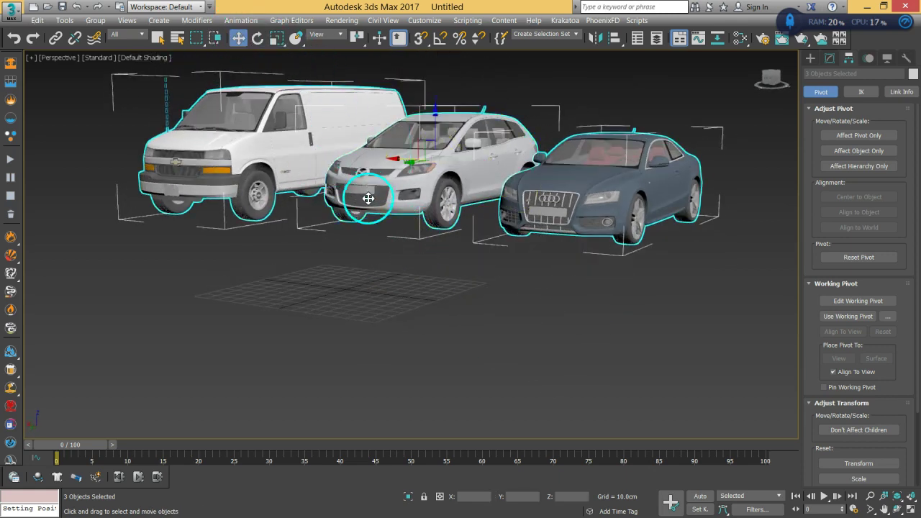
middle_click_drag(366, 197, 407, 168, "alt")
scroll(339, 179, "up", 4)
middle_click_drag(453, 206, 452, 179, "alt")
left_click_drag(357, 142, 358, 219)
left_click(241, 328)
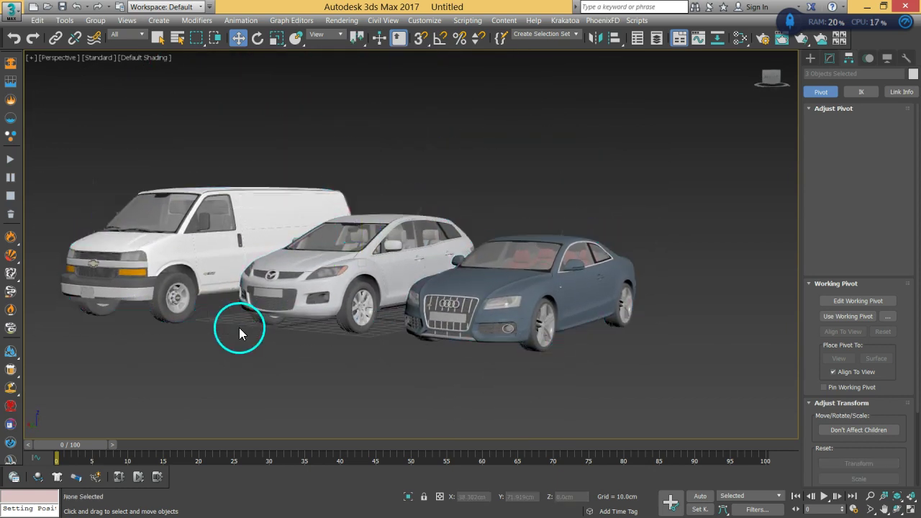
Rename the three car objects as Van, Mazda and Audi.
left_click(222, 267)
double_click(881, 74)
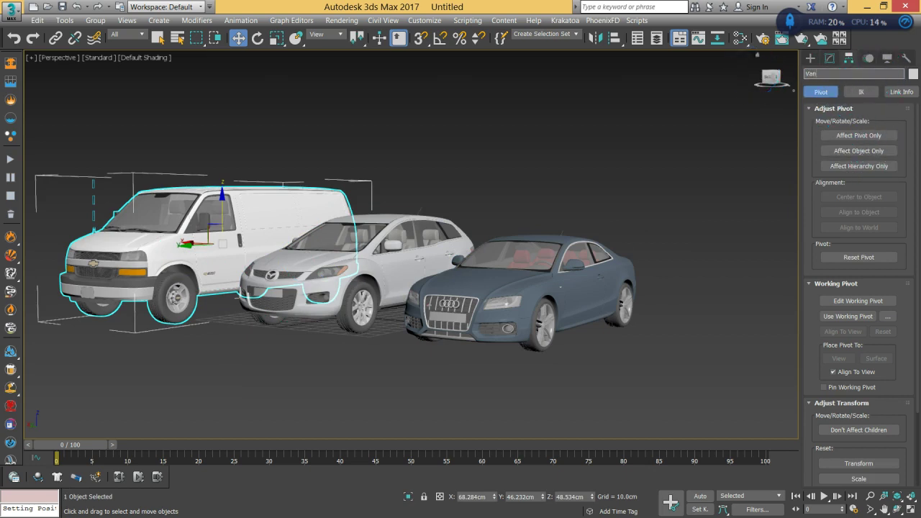
left_click(331, 273)
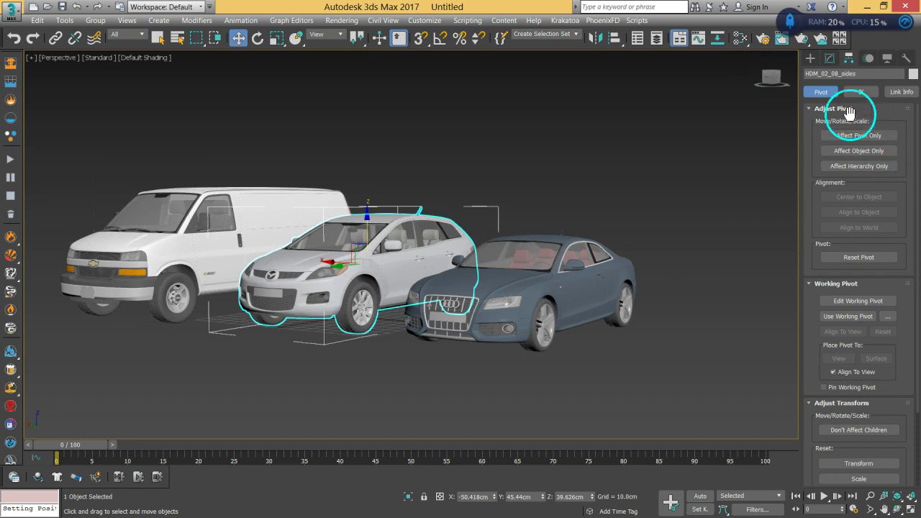
double_click(862, 74)
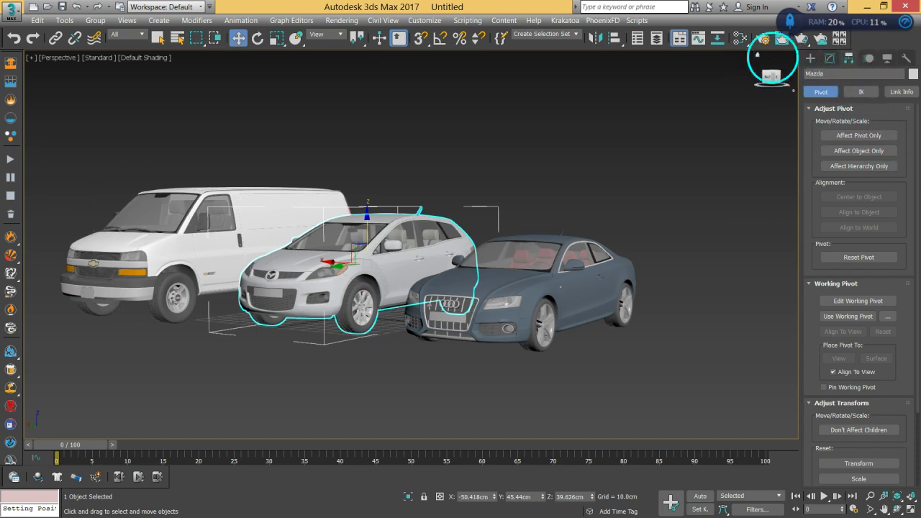
left_click(561, 280)
double_click(859, 74)
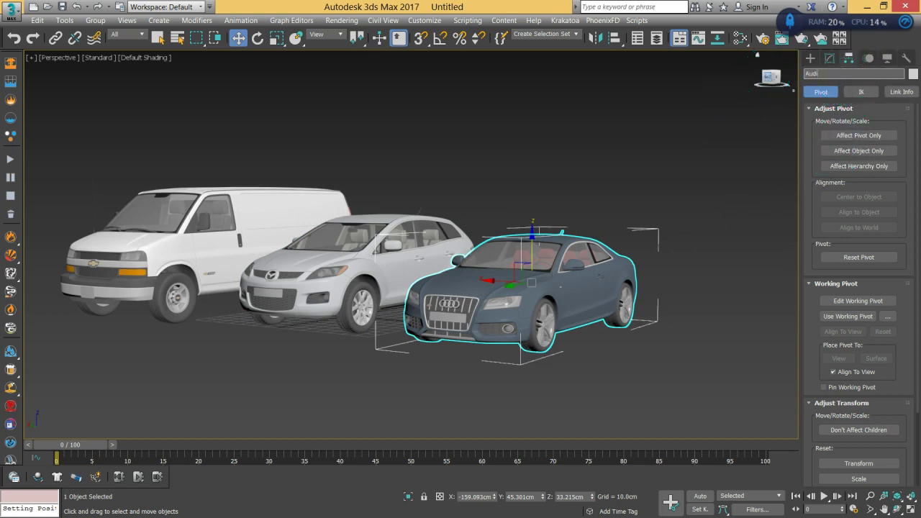
left_click(637, 230)
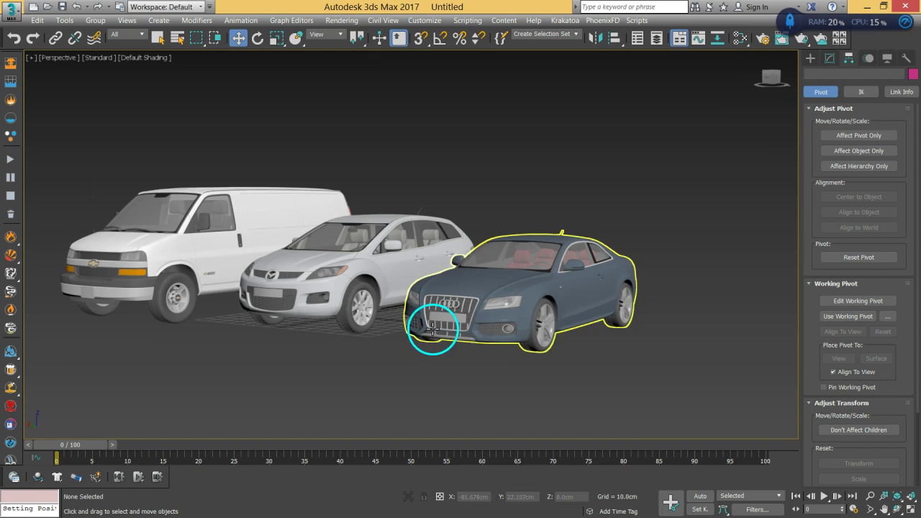
Save the scene to the Desktop as Cars_Side_Pavement.
middle_click_drag(432, 326, 461, 333)
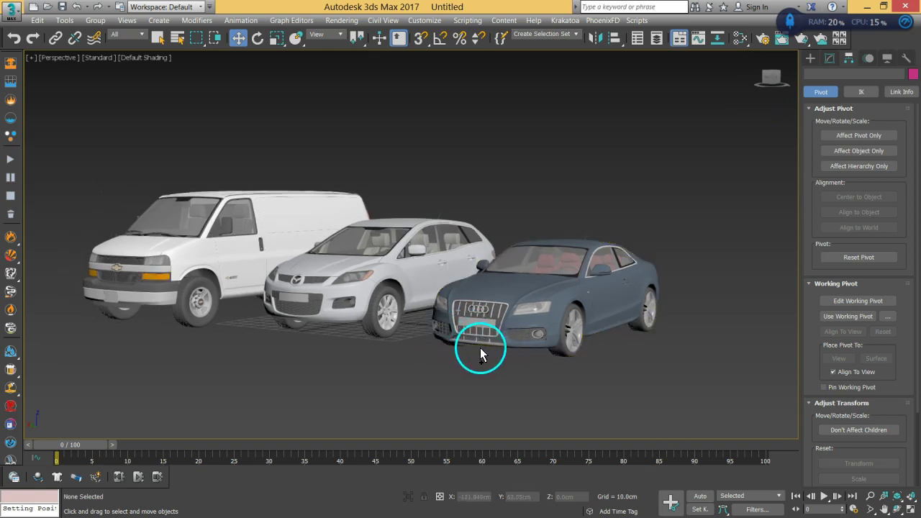
key("ctrl+s")
left_click(36, 111)
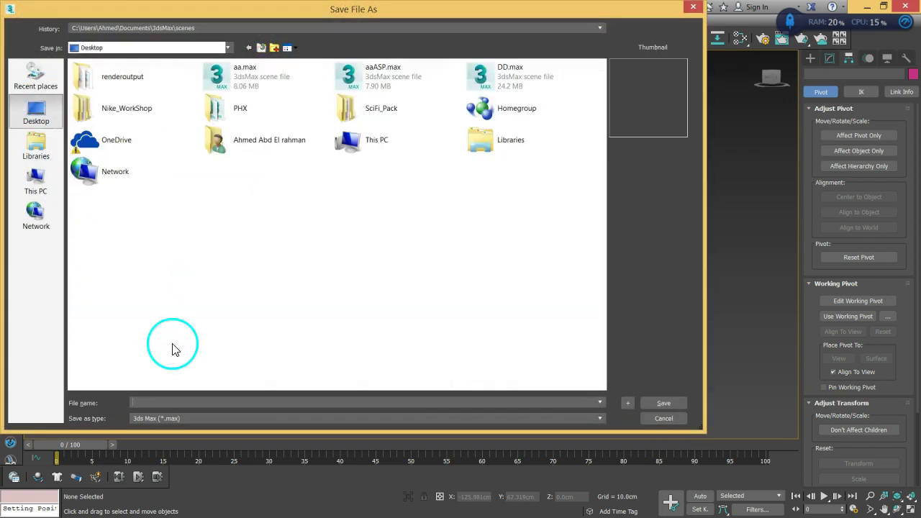
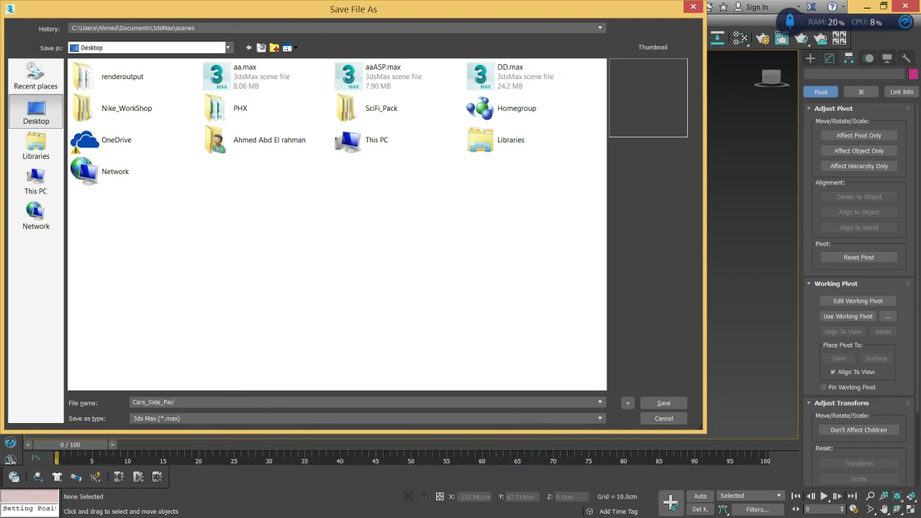
type("nt")
key("Return")
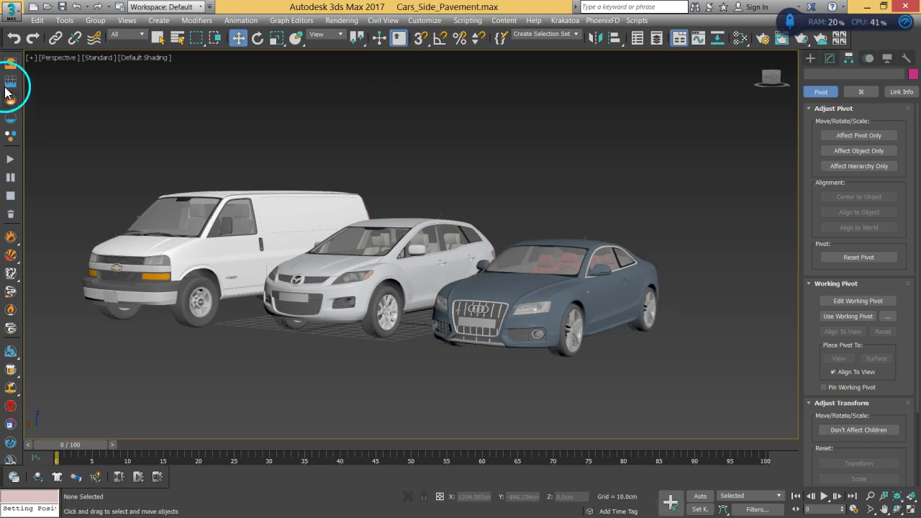
Open the recent scene DD.max and continue loading without its missing external files.
left_click(13, 12)
left_click(116, 91)
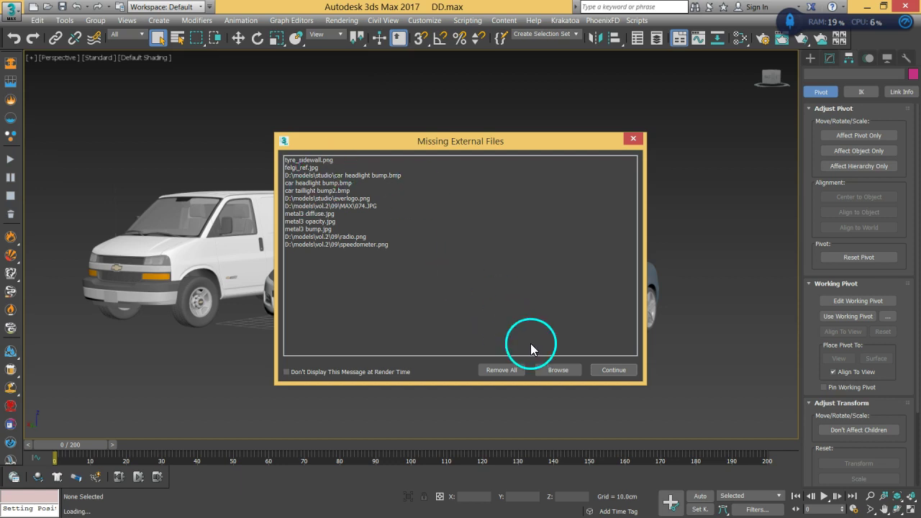
left_click(600, 372)
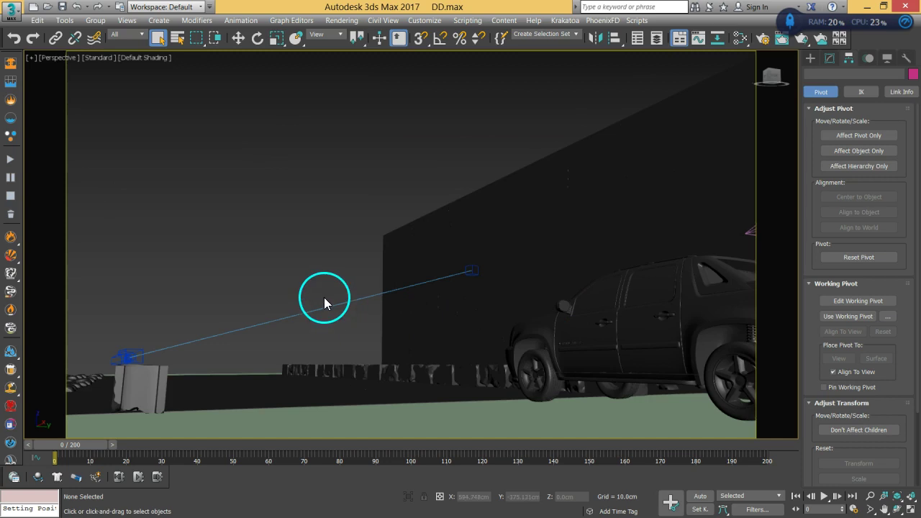
Merge the Audi, Mazda and Van objects from Cars_Side_Pavement.max on the Desktop into the scene.
left_click(9, 18)
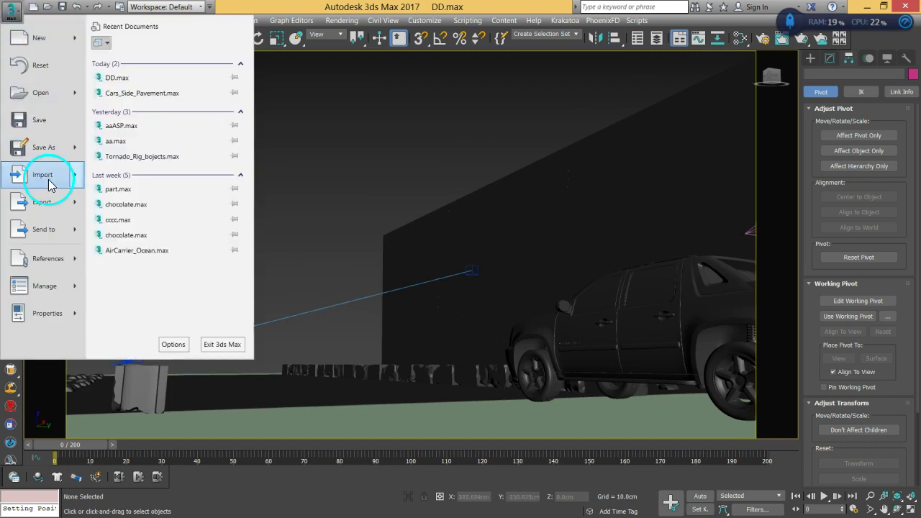
mouse_move(43, 174)
left_click(134, 106)
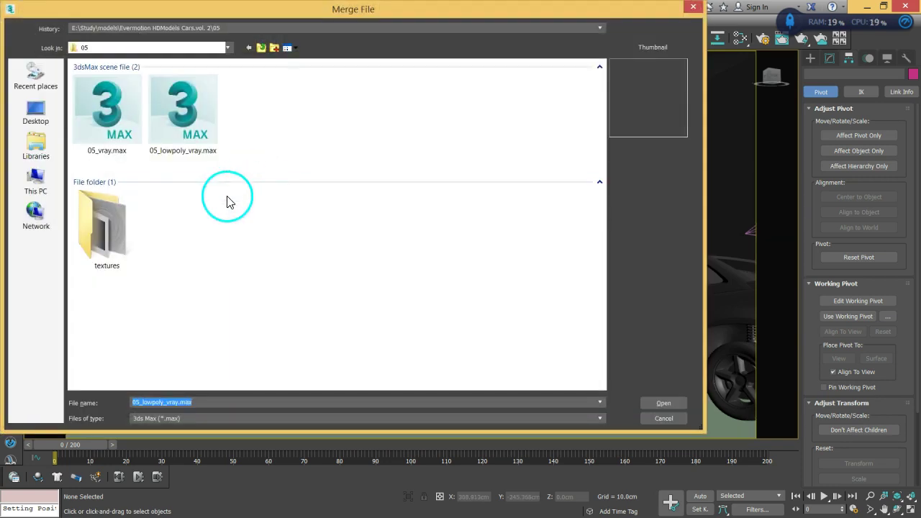
left_click(36, 111)
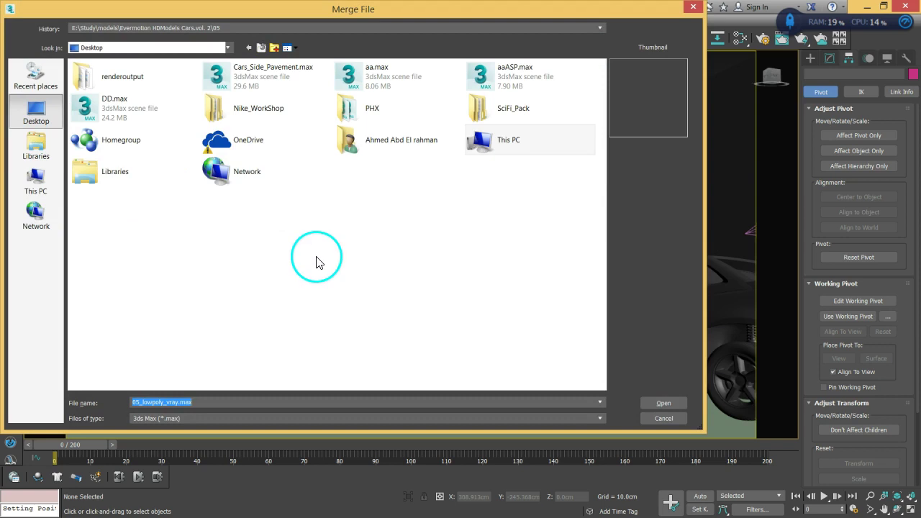
left_click(263, 85)
left_click(663, 401)
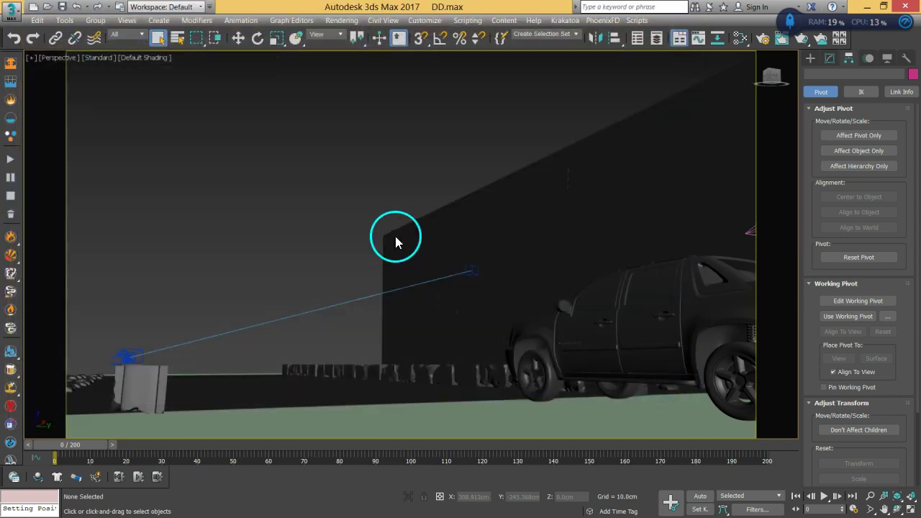
left_click_drag(358, 174, 355, 162)
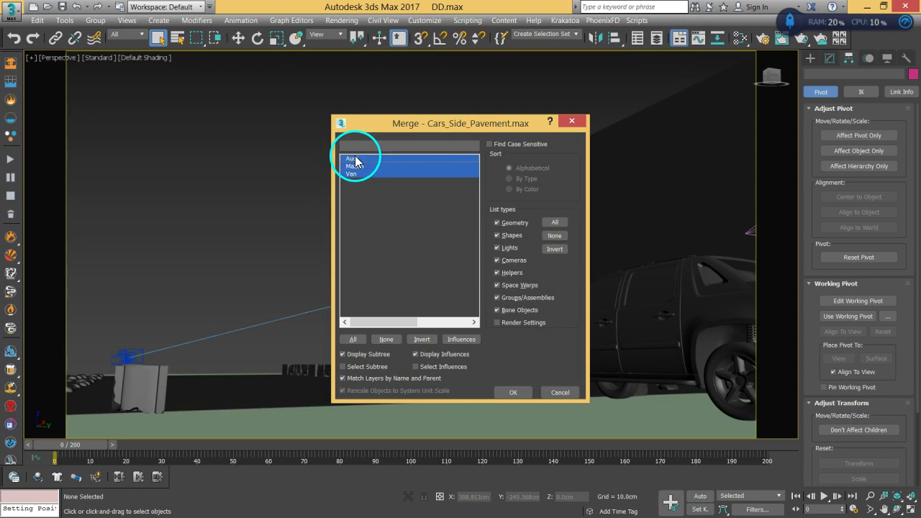
left_click(525, 391)
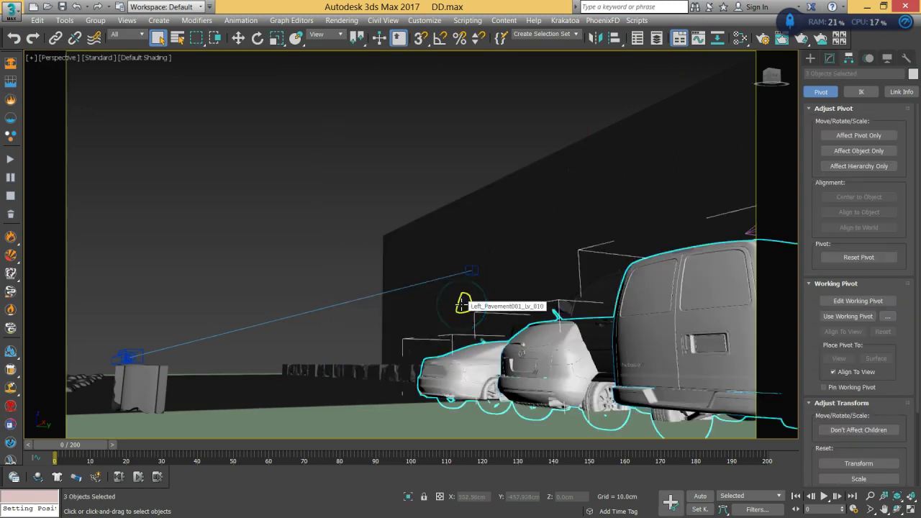
Scale the three merged cars up uniformly to about 165 percent.
middle_click_drag(374, 309, 400, 255, "alt")
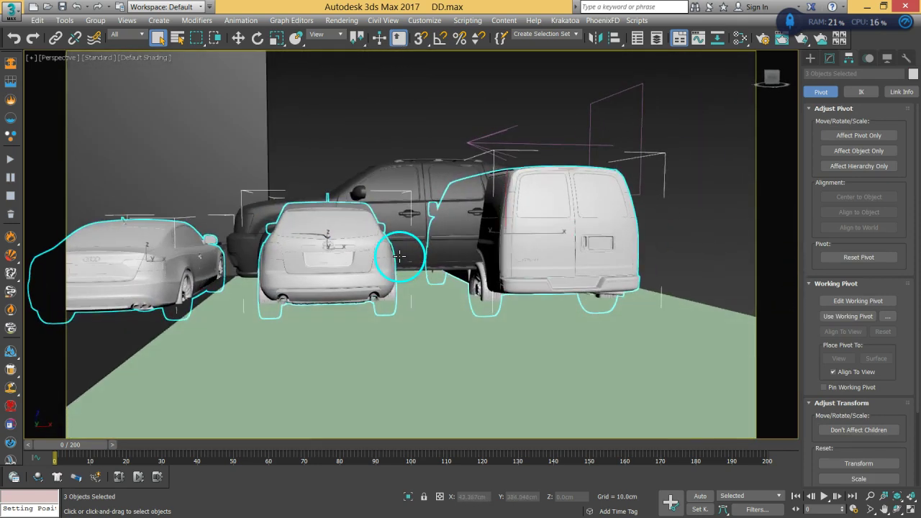
left_click(277, 38)
left_click_drag(323, 241, 341, 208)
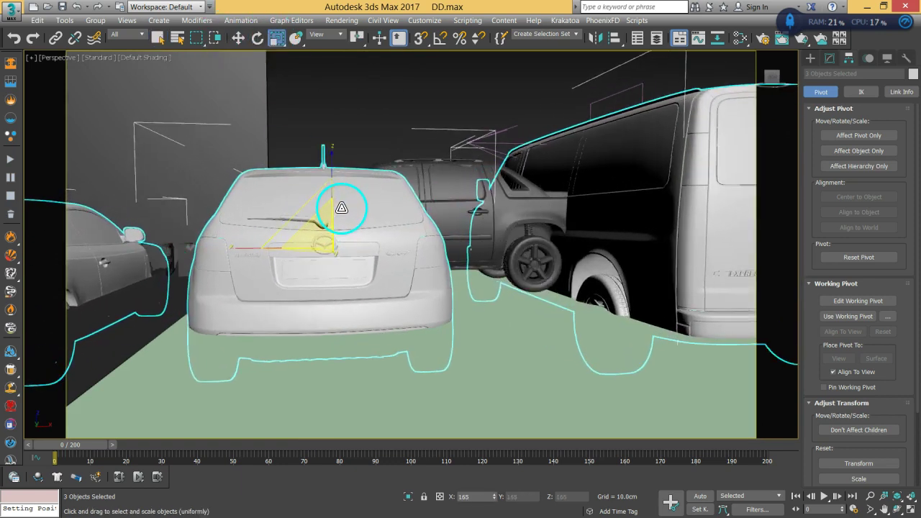
Give every object in the scene, including the cars, the same dark grey object colour and clear the selection.
mouse_move(422, 230)
middle_mouse_down("alt")
mouse_move(353, 237)
mouse_move(497, 244)
mouse_move(425, 216)
middle_mouse_up("alt")
scroll(364, 230, "down", 6)
middle_click_drag(369, 249, 373, 223, "alt")
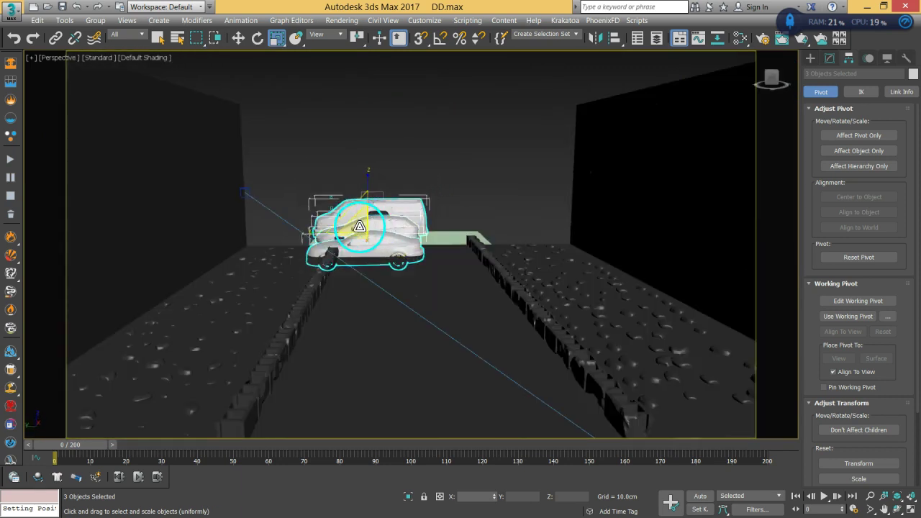
middle_click_drag(422, 222, 438, 237, "alt")
left_click(158, 38)
left_click(537, 207)
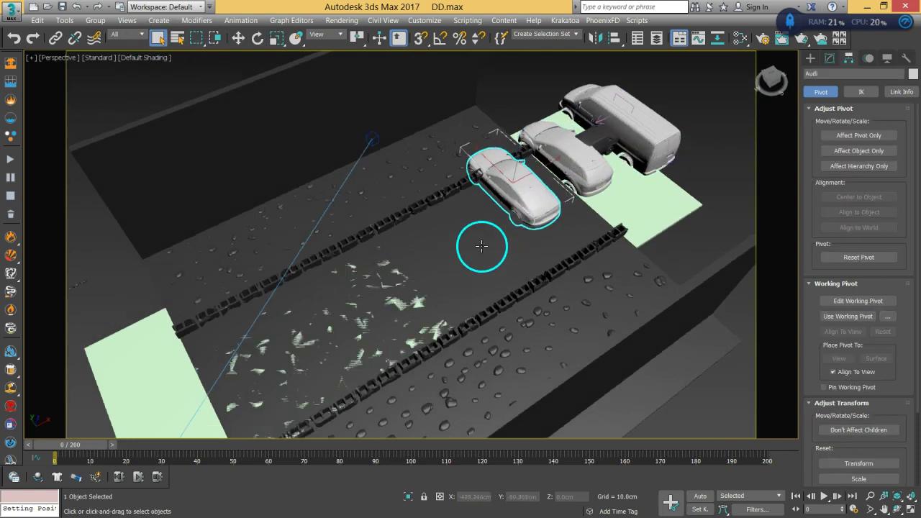
scroll(504, 215, "up", 5)
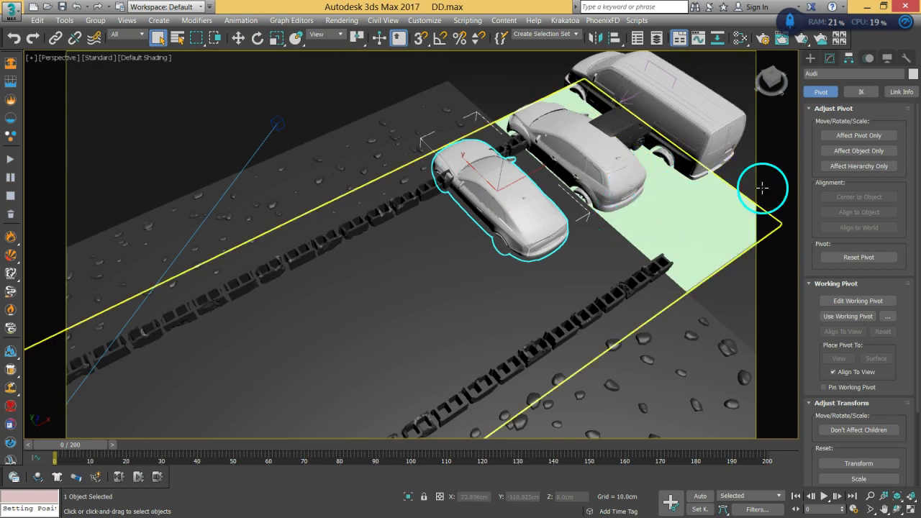
key("ctrl+a")
left_click(912, 74)
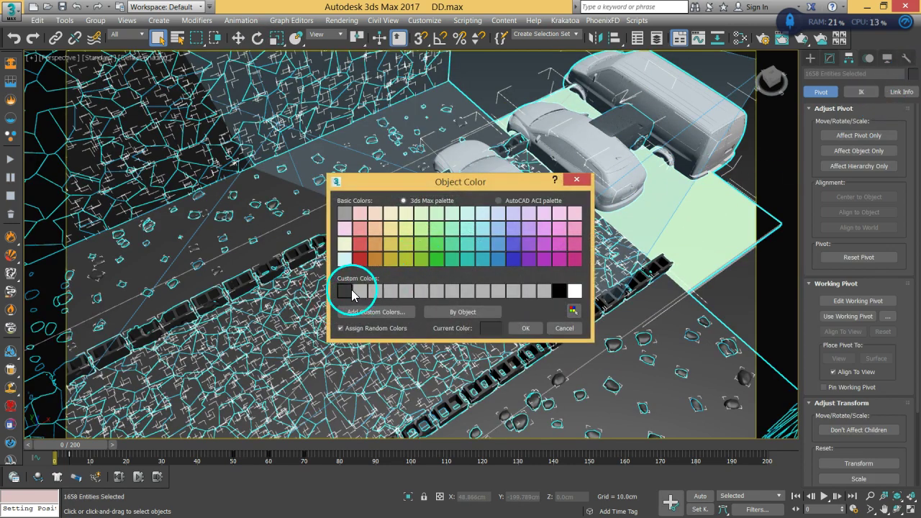
left_click(525, 331)
left_click(797, 101)
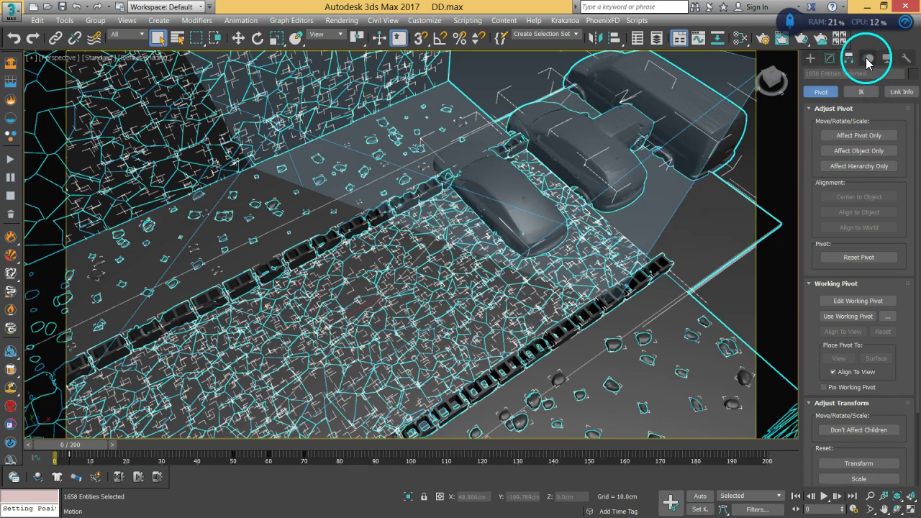
left_click(886, 61)
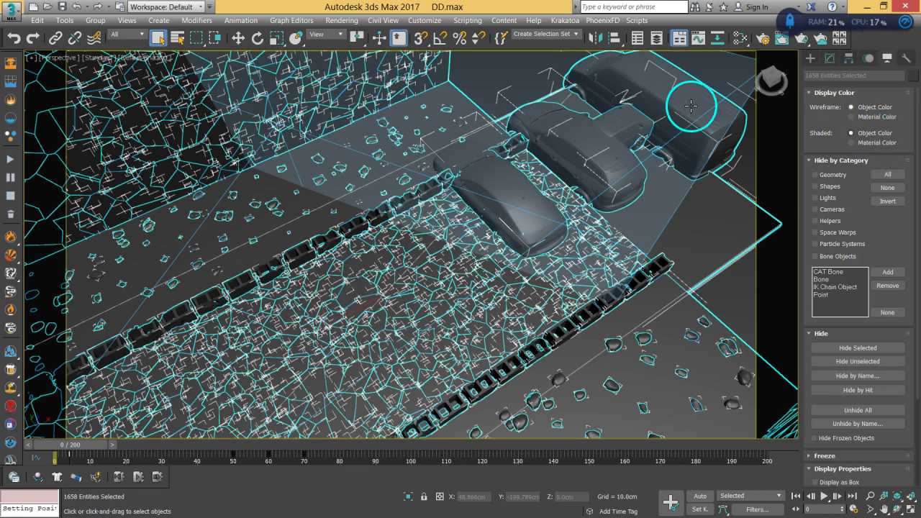
left_click(709, 263)
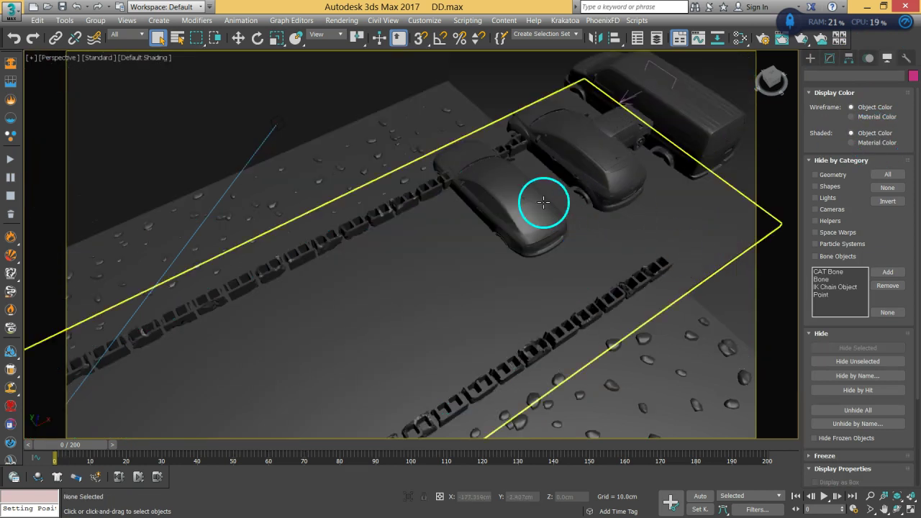
Rotate the Audi about 88 degrees around its vertical axis so it runs parallel to the kerb.
left_click(478, 204)
left_click(257, 37)
left_click_drag(478, 222, 574, 209)
Move the Audi sideways along Y, off the kerb blocks and over the pavement.
left_click(239, 37)
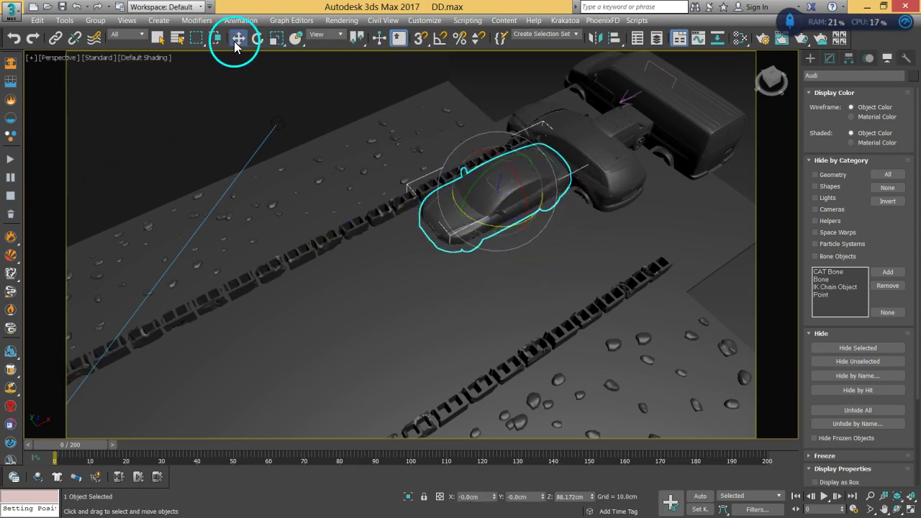
middle_click_drag(360, 252, 528, 216, "alt")
scroll(454, 249, "up", 5)
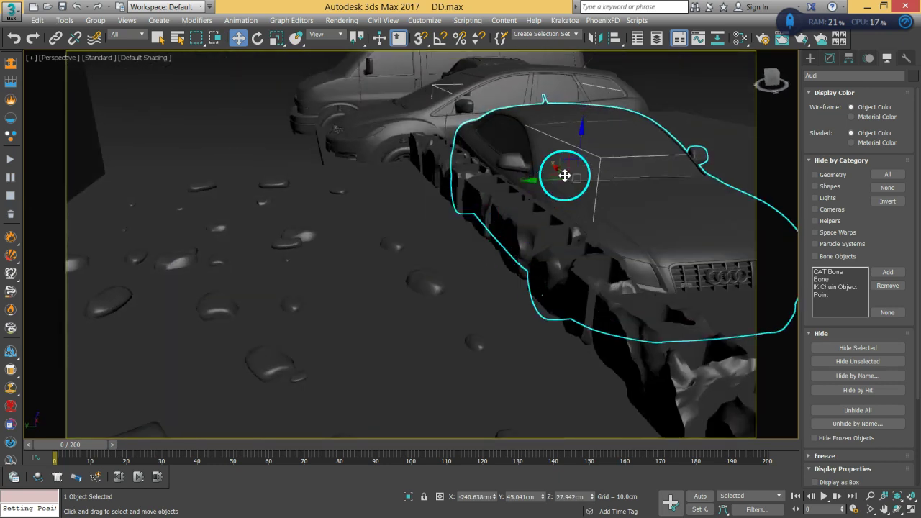
left_click_drag(539, 180, 329, 206)
mouse_move(514, 247)
middle_mouse_down("alt")
mouse_move(487, 243)
mouse_move(508, 234)
middle_mouse_up("alt")
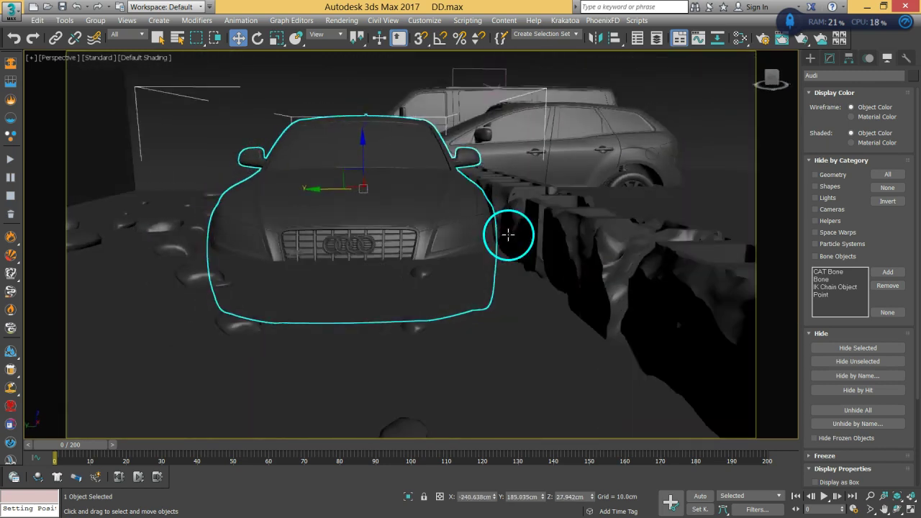
Raise the Audi onto the pavement to about Z 61.5 cm and nudge it sideways to about Y 195 cm.
left_click_drag(364, 150, 369, 94)
left_click_drag(328, 132, 331, 150)
middle_click_drag(331, 150, 570, 184, "alt")
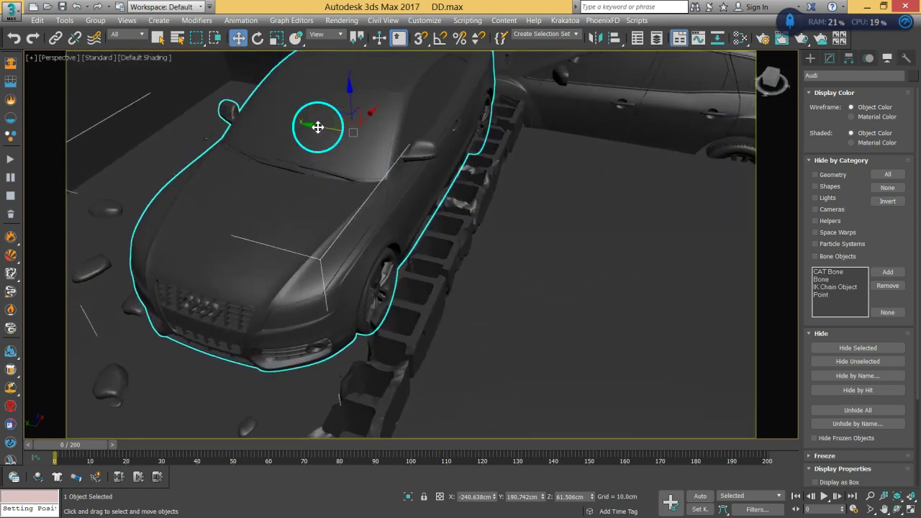
left_click_drag(317, 127, 310, 128)
mouse_move(569, 168)
middle_mouse_down("alt")
mouse_move(561, 156)
mouse_move(558, 174)
middle_mouse_up("alt")
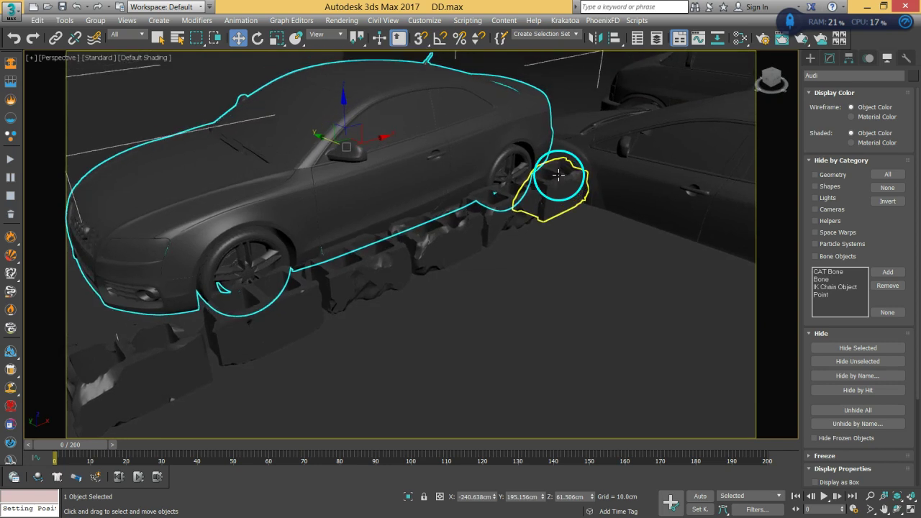
Align the Mazda to the Audi centre to centre in X, Y and Z, matching its X and Y axis orientation.
scroll(558, 174, "down", 10)
left_click(638, 191)
left_click(616, 40)
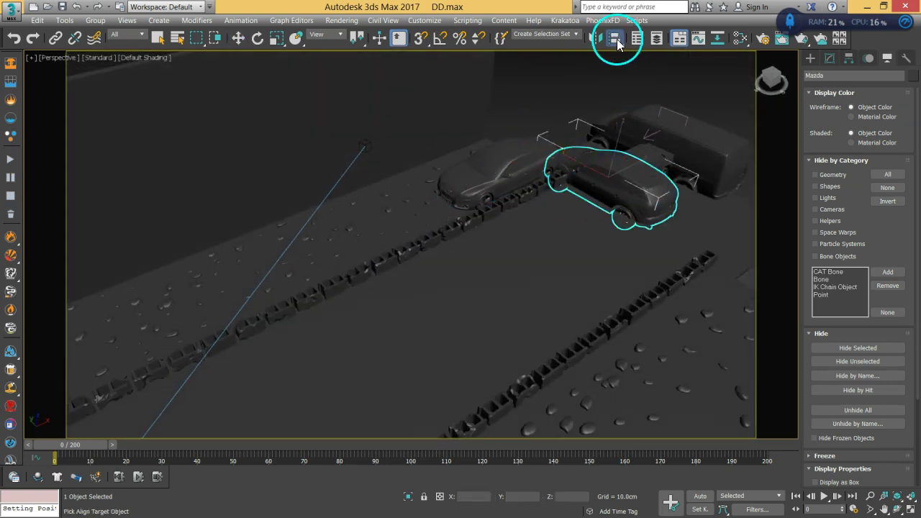
left_click(508, 165)
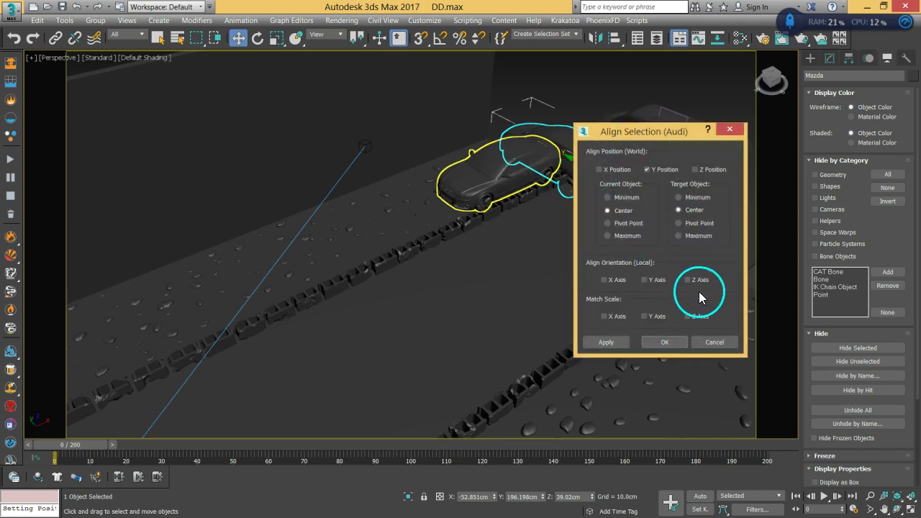
left_click(695, 223)
left_click(617, 210)
left_click(692, 210)
left_click(701, 169)
left_click(614, 172)
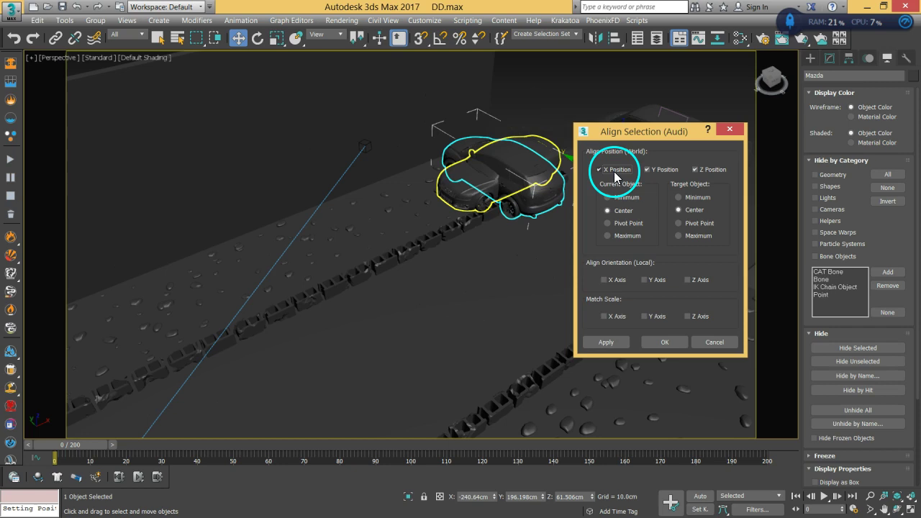
left_click(604, 280)
left_click(645, 280)
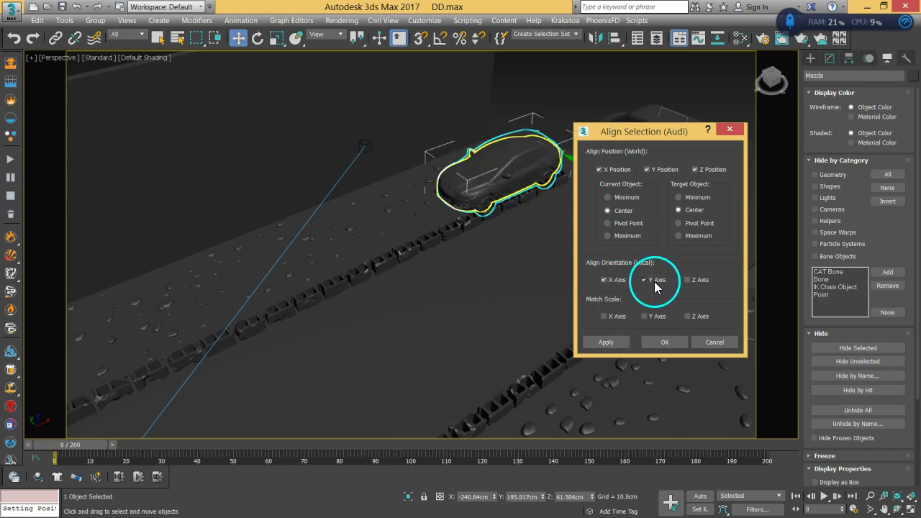
left_click(665, 342)
Move the Mazda along the pavement to about X -576 cm and raise it to about Z 72.5 cm.
left_click_drag(555, 185, 407, 204)
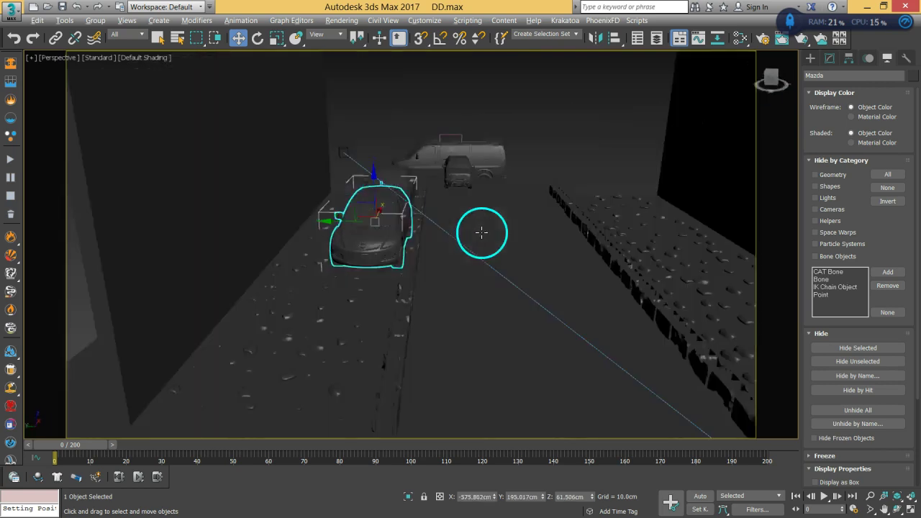
middle_click_drag(481, 232, 413, 263, "alt")
scroll(397, 266, "up", 6)
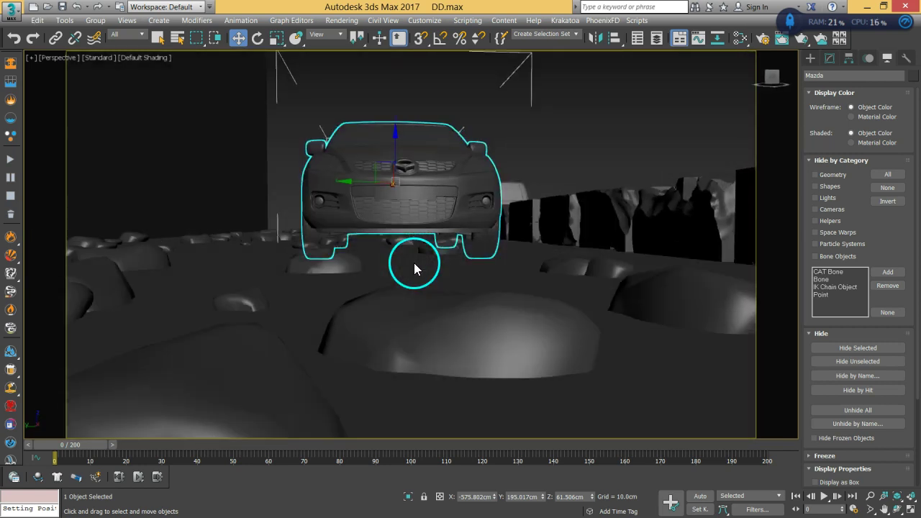
left_click_drag(397, 158, 400, 147)
Align the Van to the Mazda on the pavement, keeping the same position and orientation options.
middle_click_drag(424, 161, 549, 271, "alt")
scroll(515, 261, "down", 5)
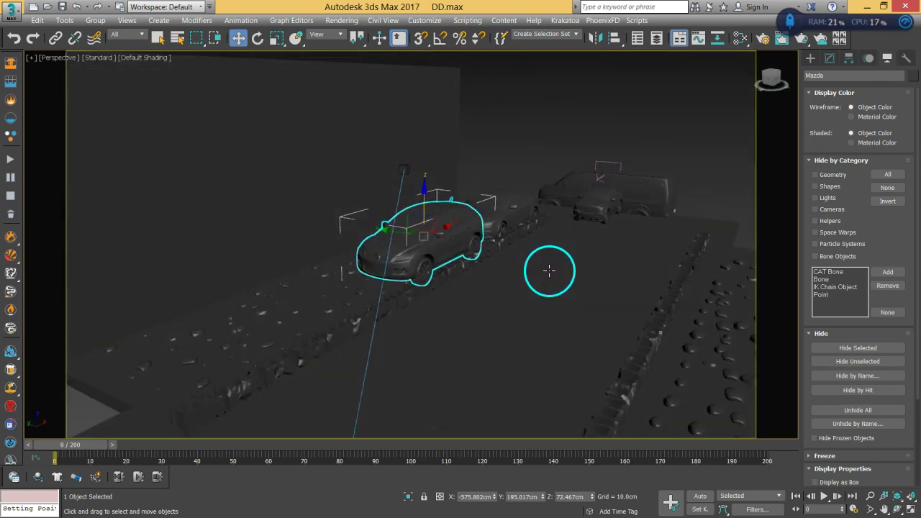
left_click(681, 149)
left_click(612, 206)
left_click(676, 185)
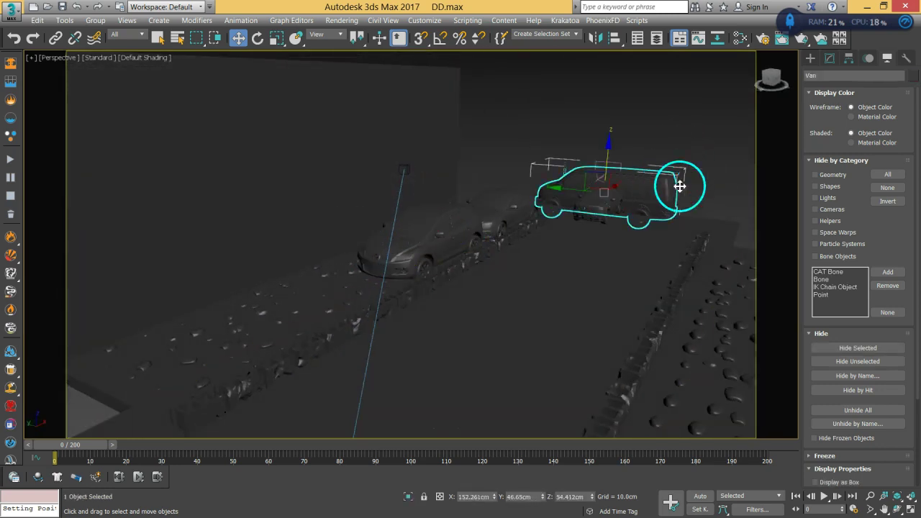
left_click(615, 38)
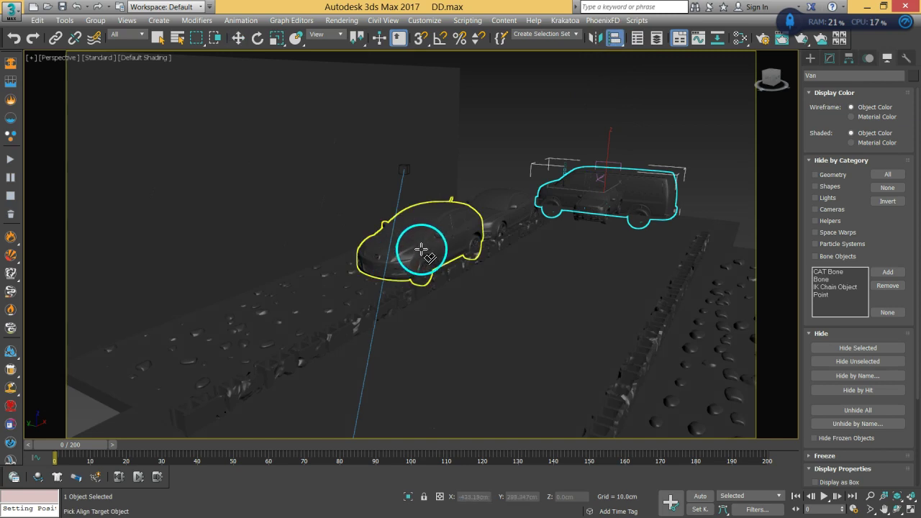
left_click(434, 253)
left_click(667, 341)
Move the Van past the Mazda to about X -925 cm and raise it onto the pavement at about Z 89 cm.
middle_click_drag(481, 294, 462, 236, "alt")
left_click_drag(462, 237, 288, 264)
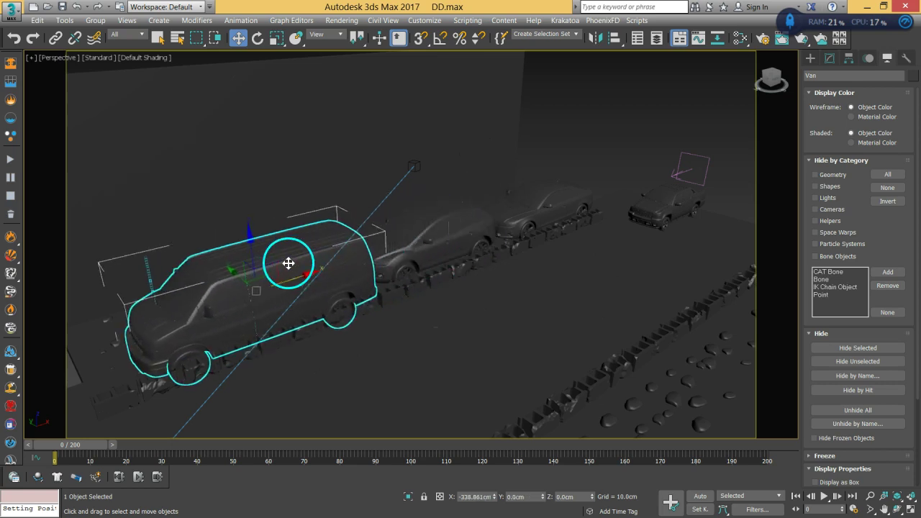
middle_click_drag(391, 302, 335, 308, "alt")
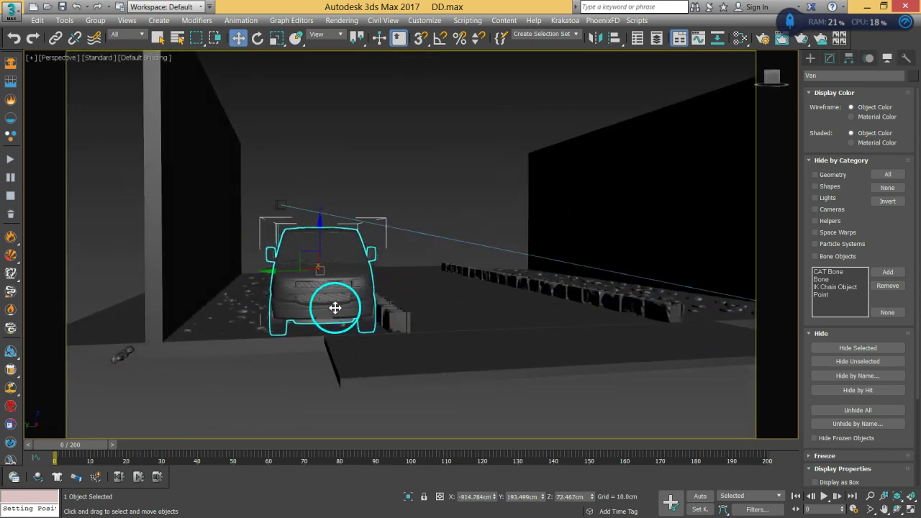
scroll(334, 308, "up", 5)
left_click_drag(310, 209, 307, 190)
middle_click_drag(308, 190, 353, 231, "alt")
left_click_drag(351, 228, 341, 228)
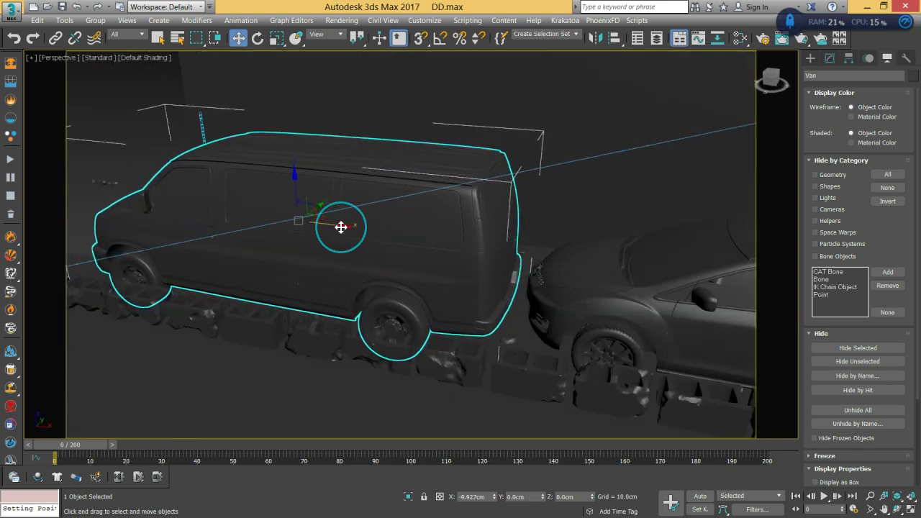
Deselect the Van and save the scene with the three cars parked along the pavement.
middle_click_drag(346, 317, 538, 294, "alt")
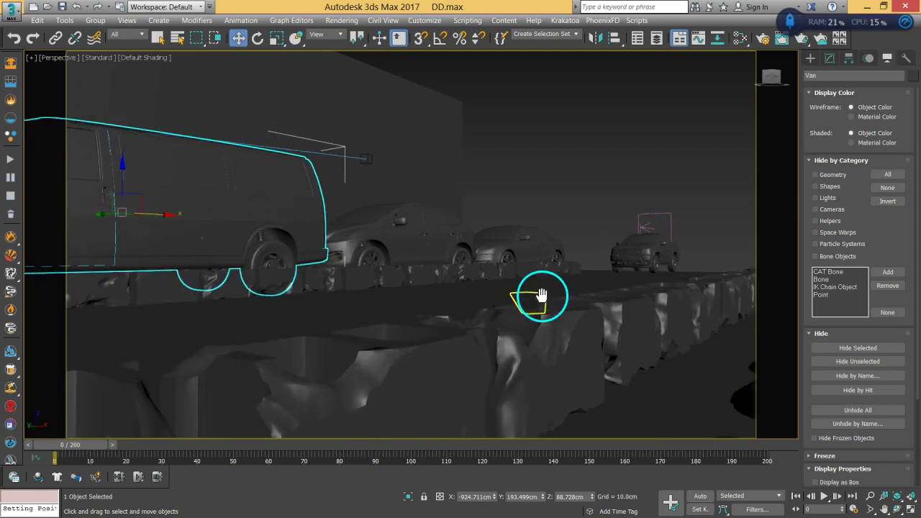
left_click(870, 497)
mouse_move(638, 293)
left_mouse_down()
mouse_move(639, 311)
mouse_move(643, 302)
left_mouse_up()
middle_click_drag(643, 302, 664, 304)
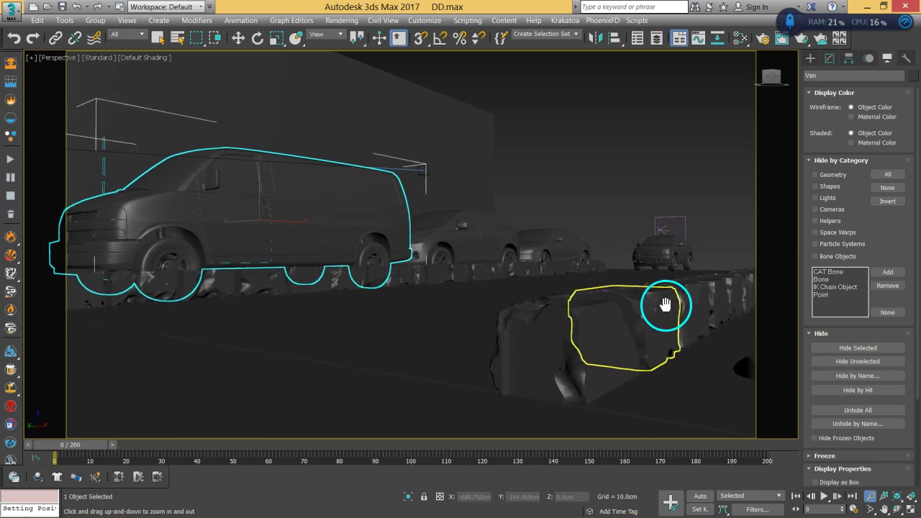
left_click(158, 38)
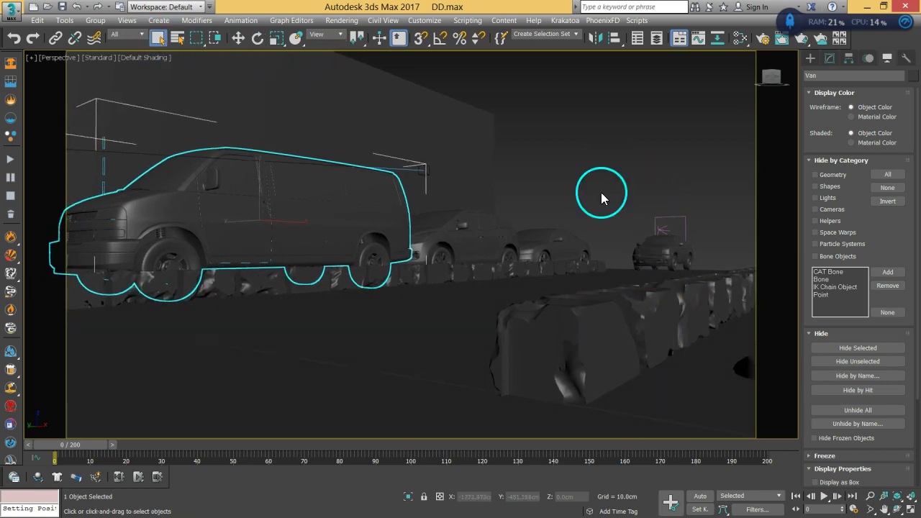
left_click(606, 161)
key("ctrl+s")
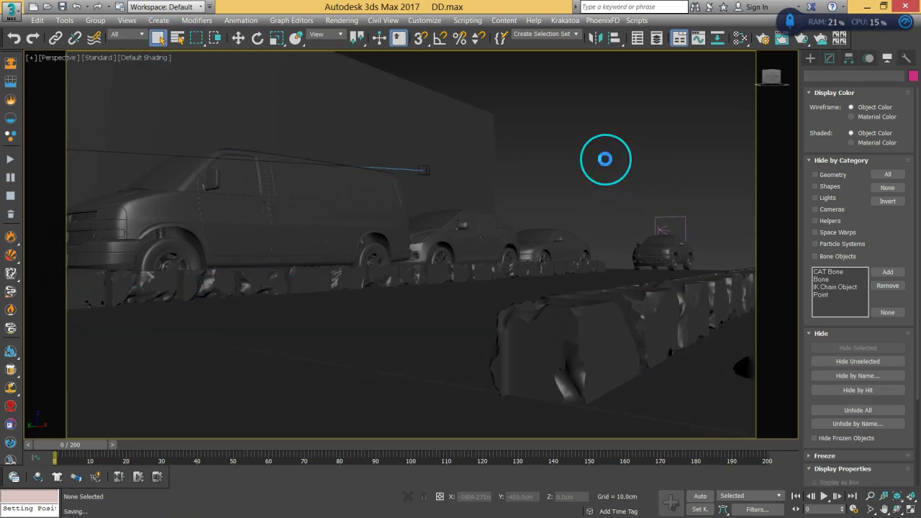